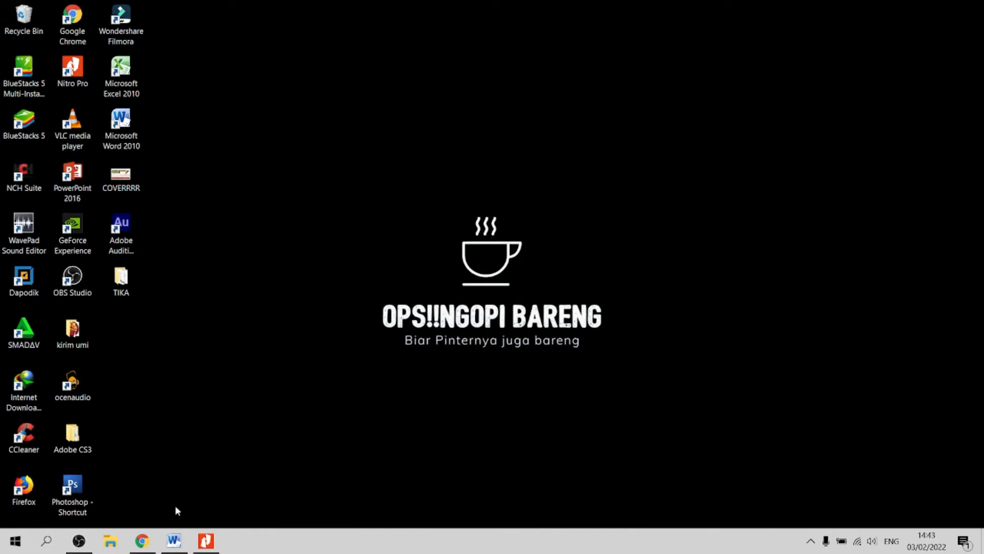
Step: Review the SICERDAS notes document in Word, then minimise it to show the desktop
left_click(174, 540)
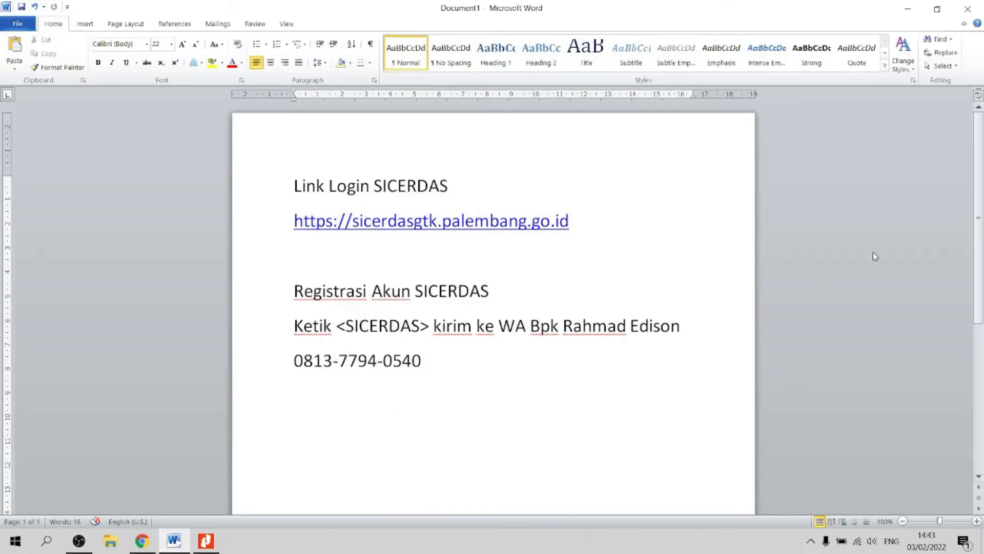
left_click(874, 255)
scroll(431, 374, "down", 1)
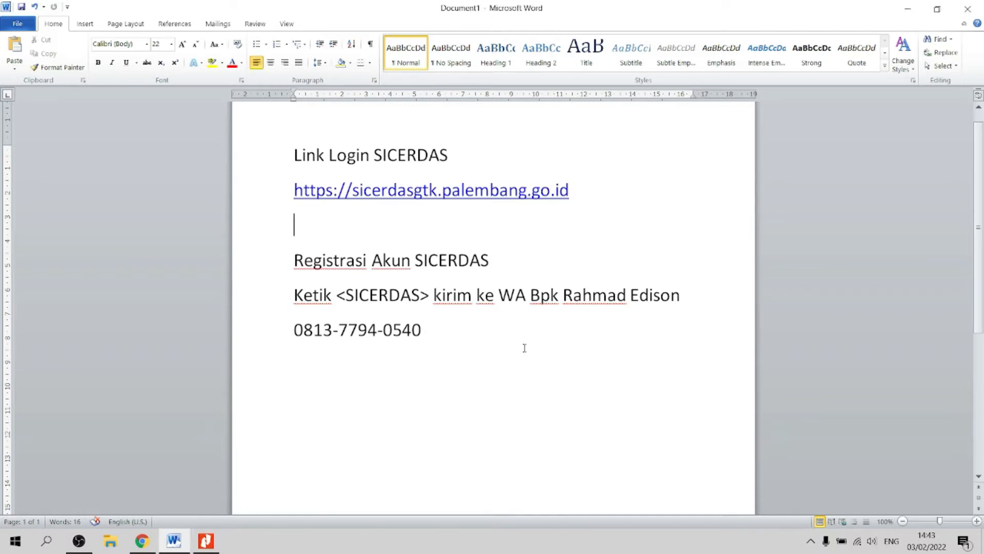
left_click(908, 9)
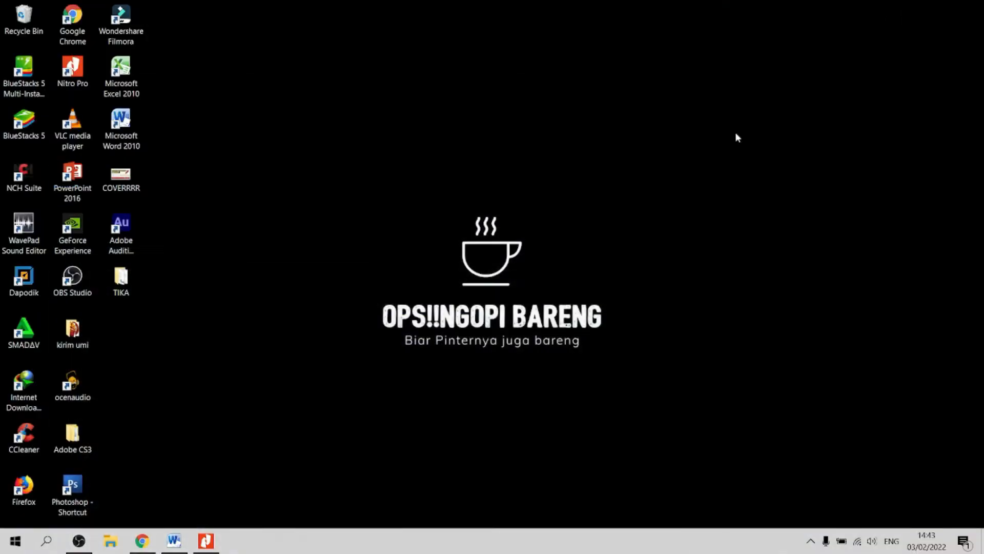
left_click(141, 539)
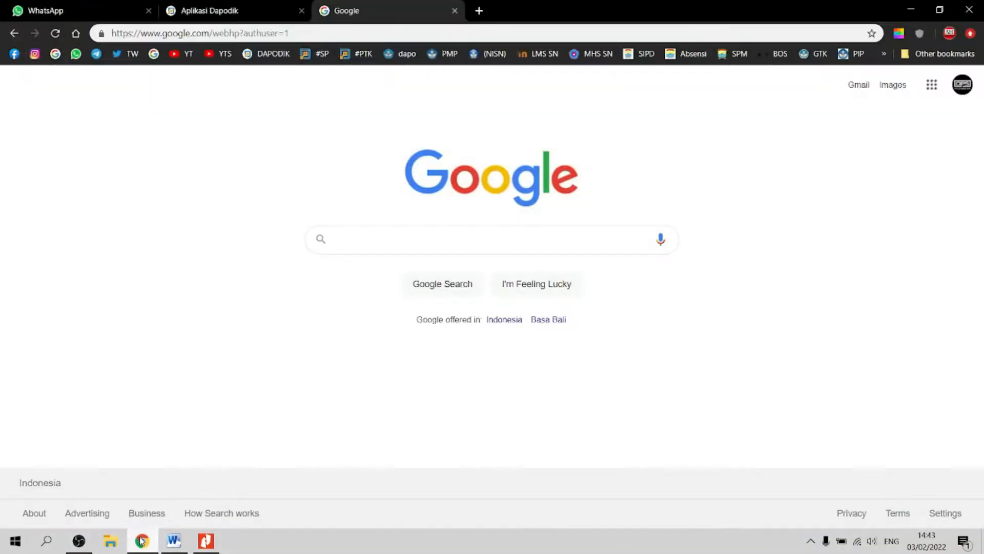
left_click(348, 36)
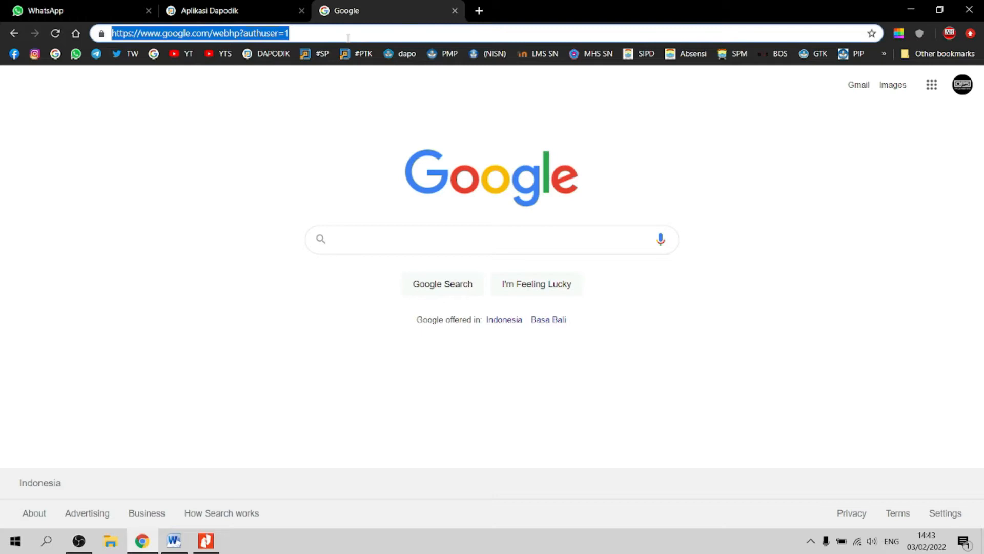
type("htt")
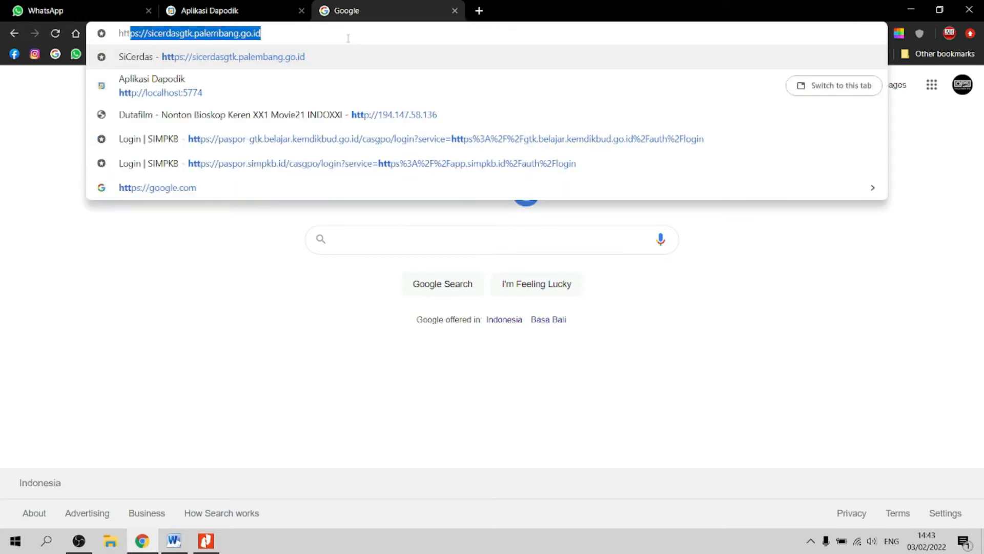
type("ps")
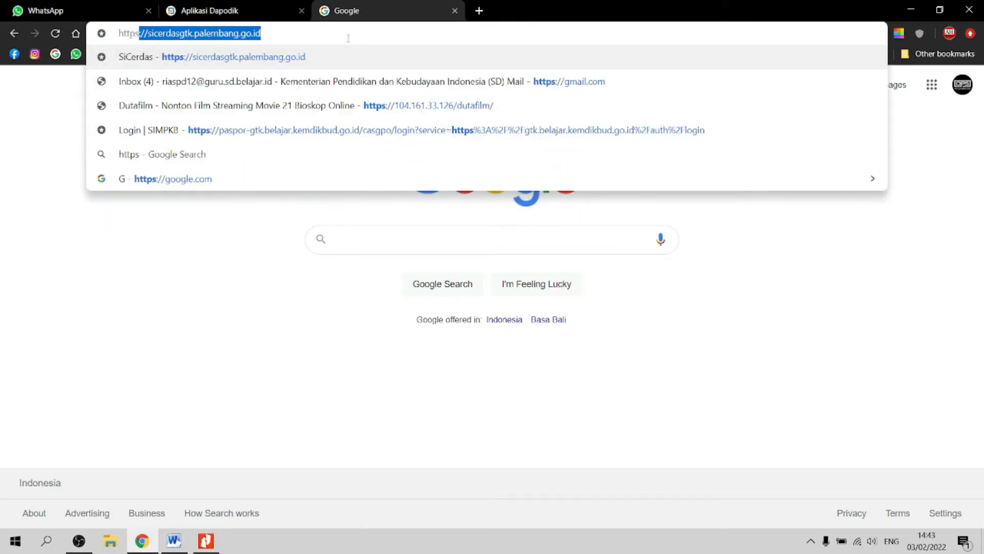
type(":")
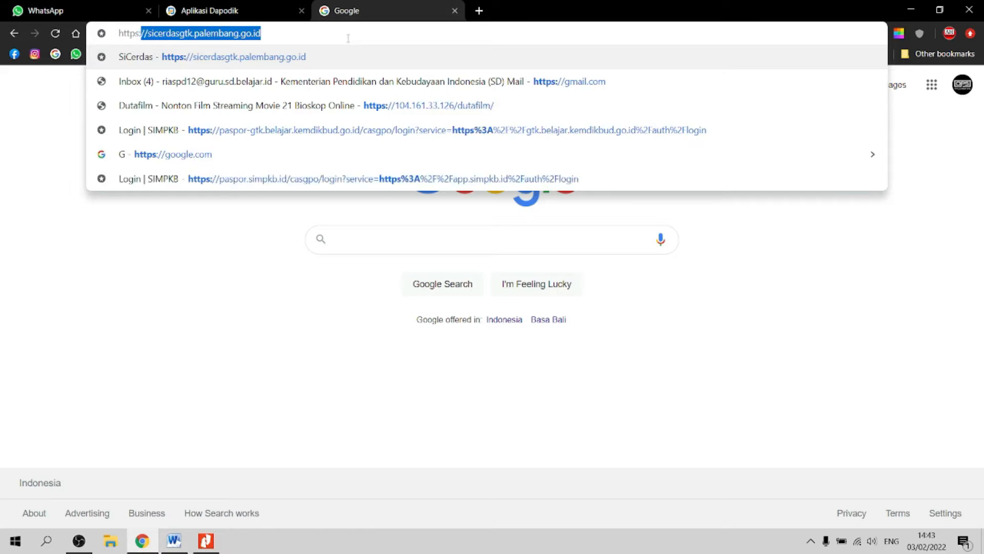
type("//sicerdasg")
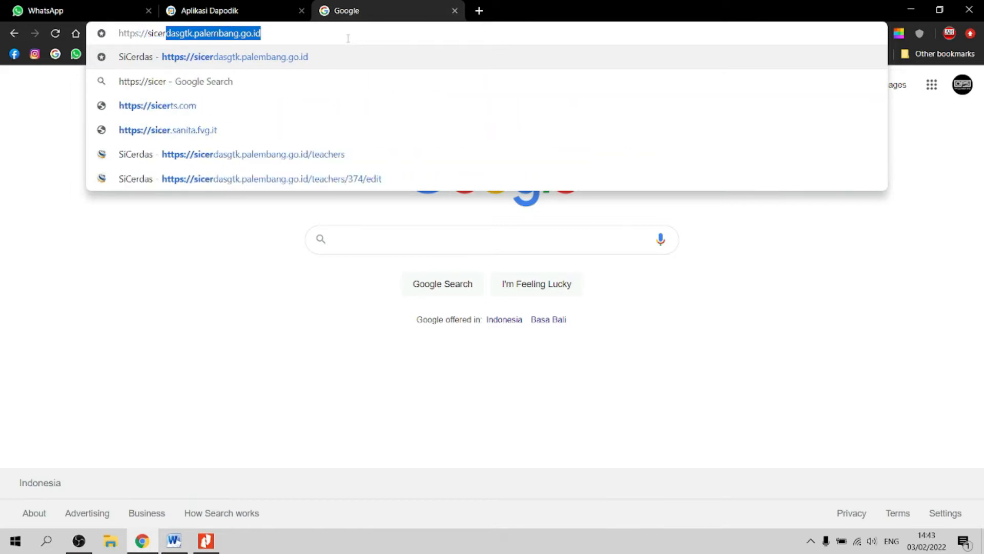
type("tk")
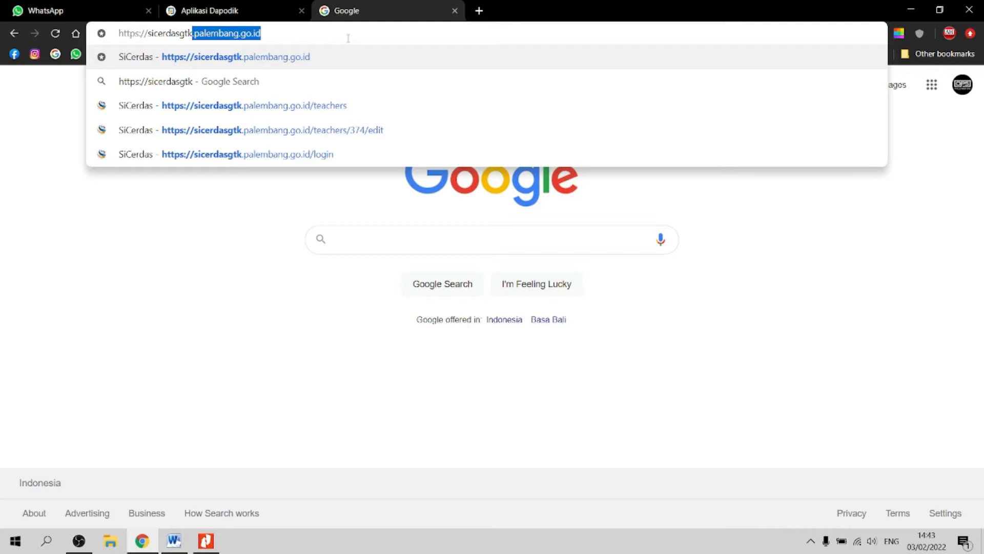
type(".palembang.")
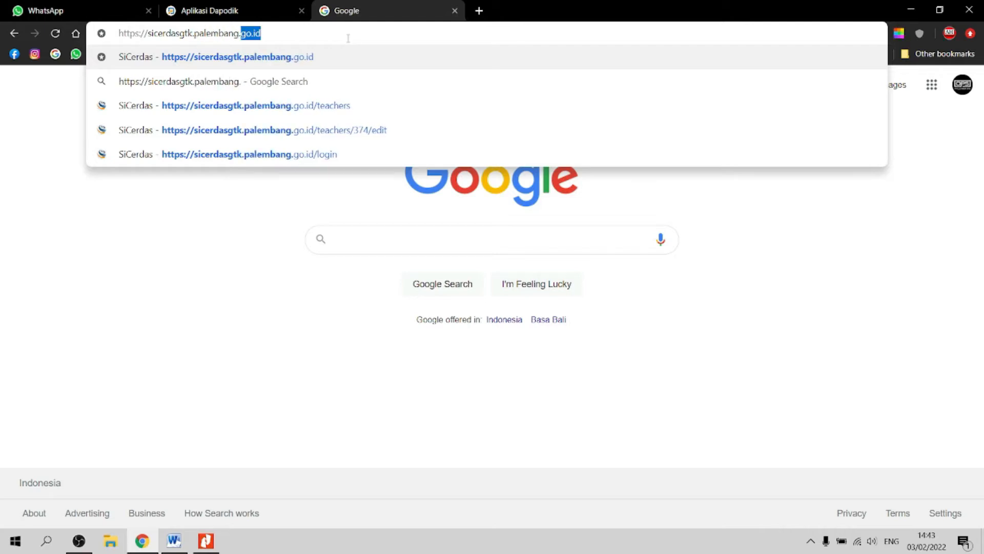
type("go.id")
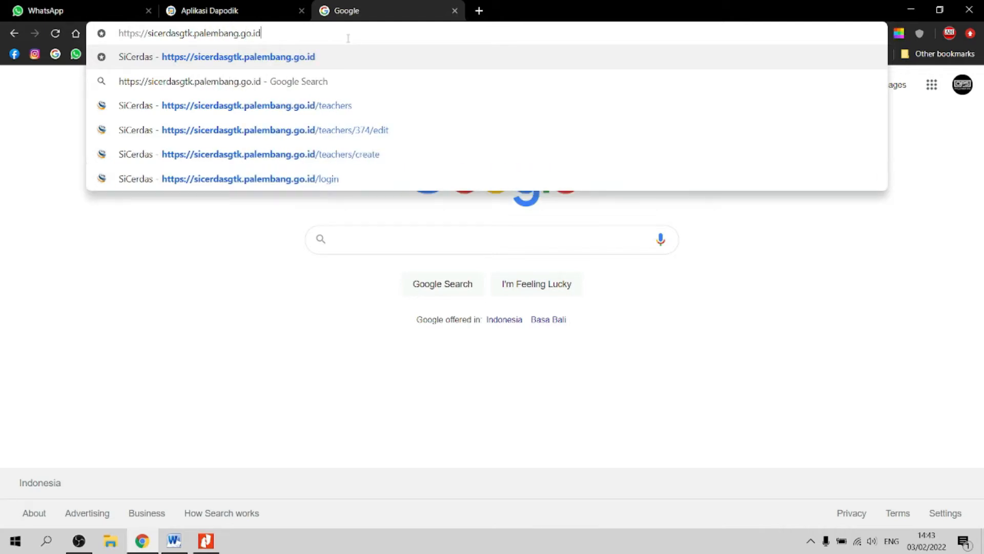
key("Return")
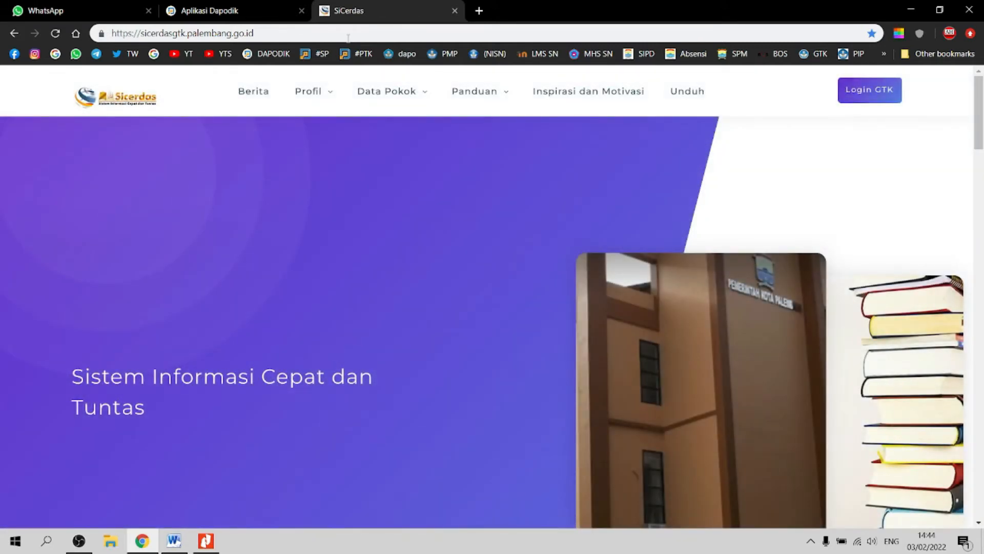
Step: Scroll through the SiCerdas homepage and enter the Login GTK area
left_click_drag(982, 113, 982, 206)
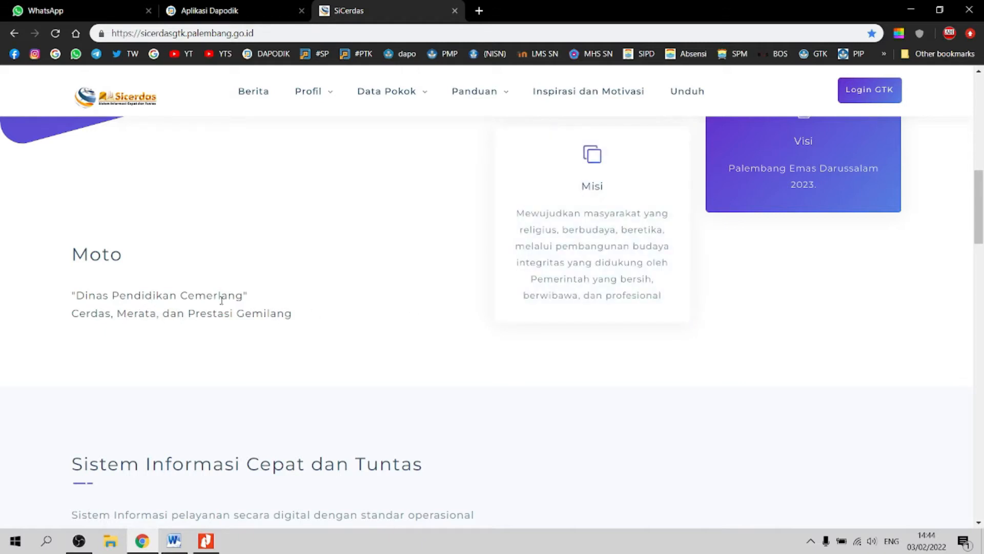
left_click_drag(982, 205, 982, 246)
left_click_drag(982, 281, 982, 290)
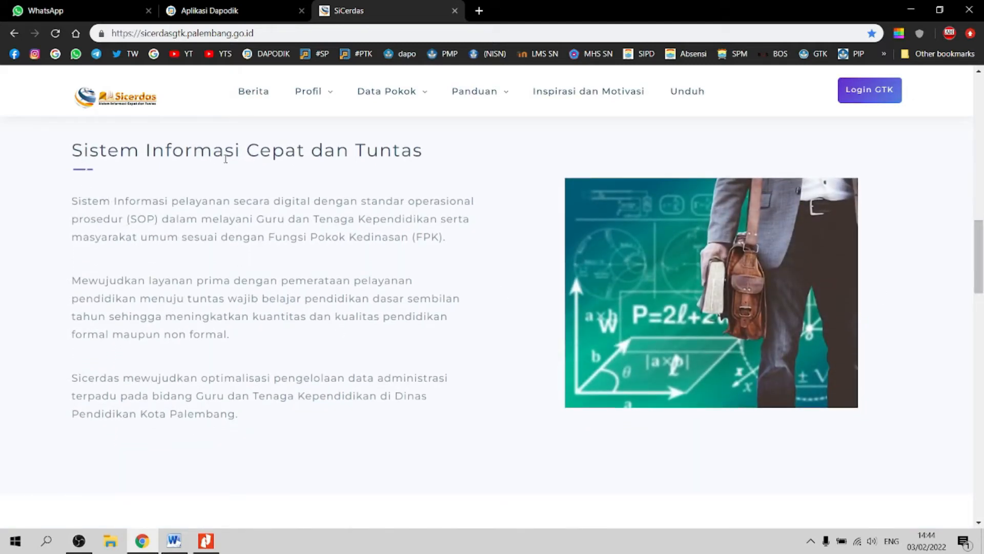
left_click_drag(979, 237, 982, 301)
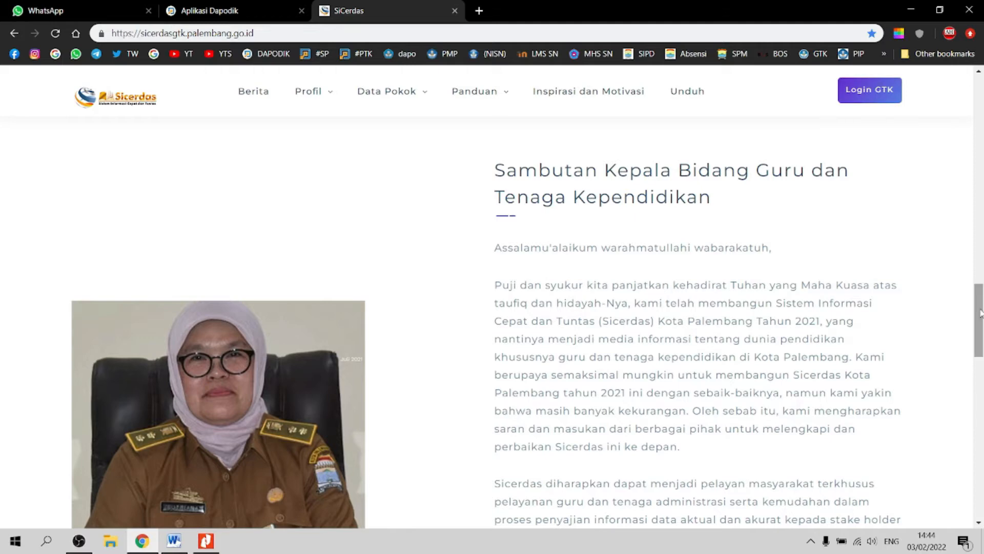
left_click_drag(980, 313, 982, 421)
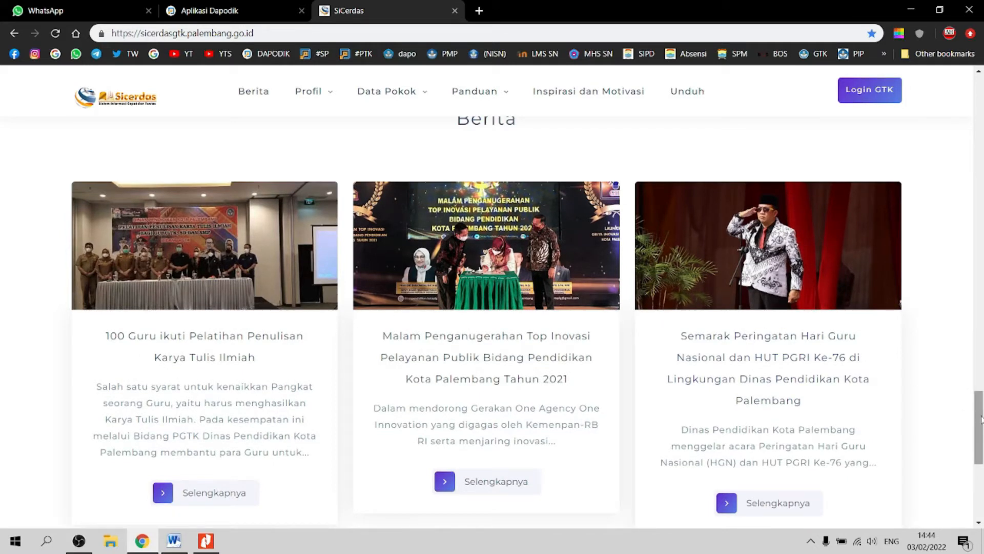
left_click_drag(981, 419, 972, 109)
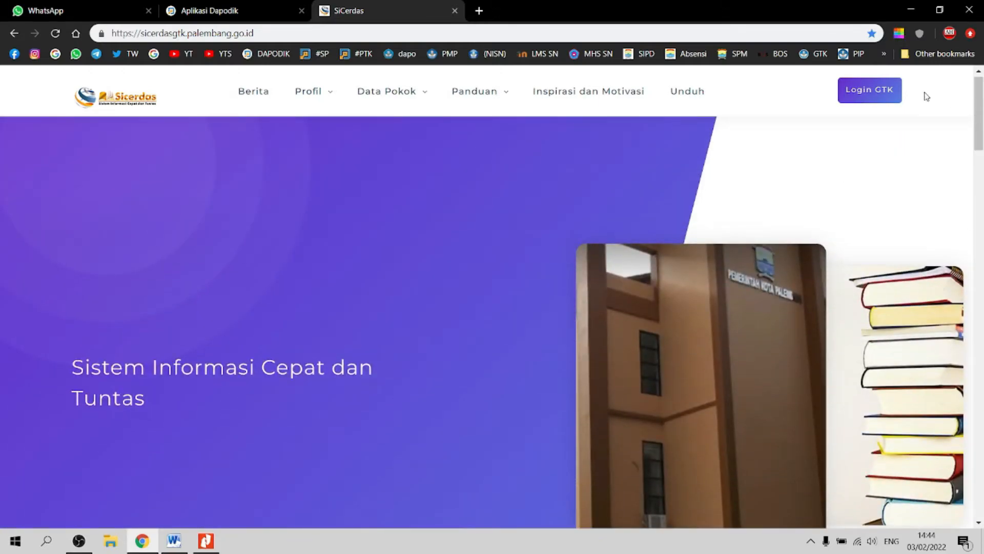
left_click(867, 101)
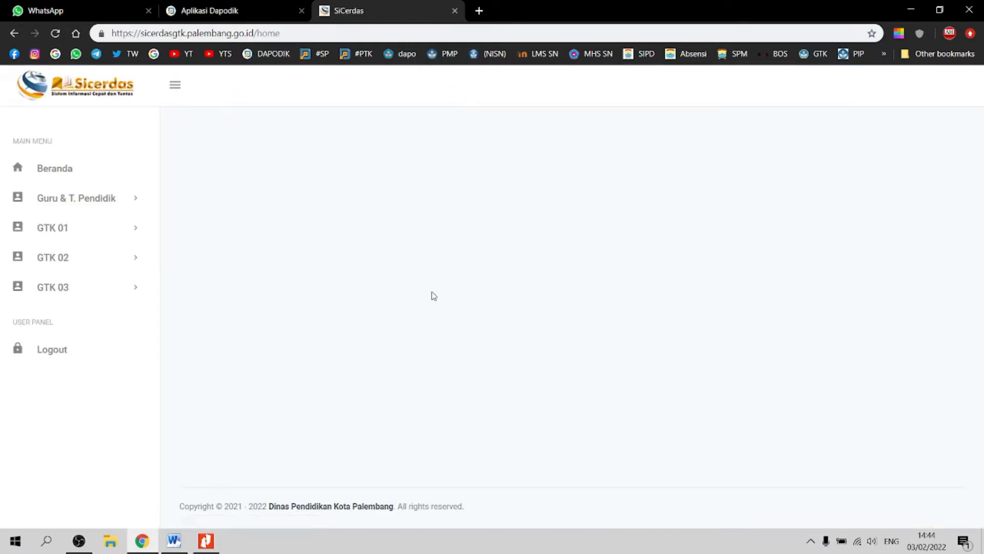
Step: Log out of the dashboard, reopen the Login GTK form, and switch back to Word
left_click(73, 356)
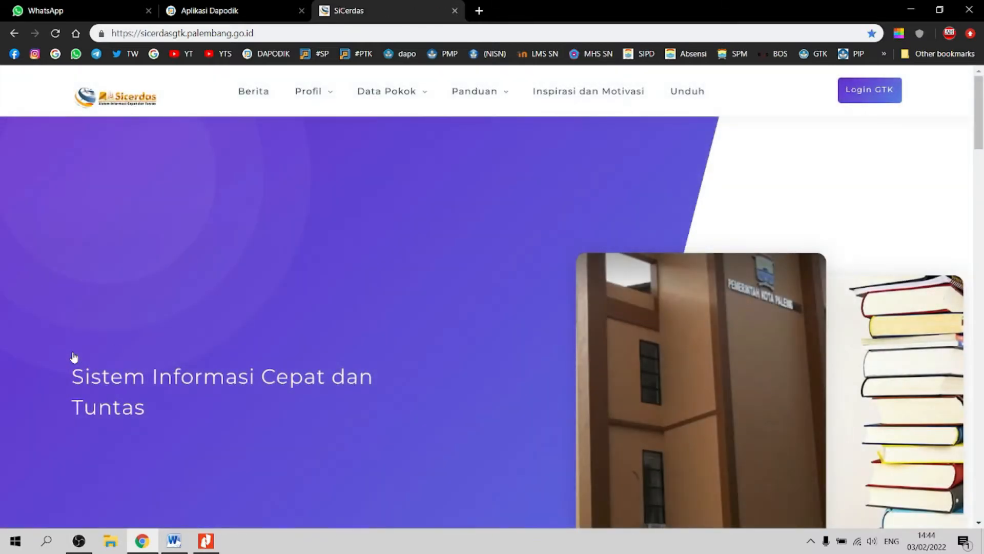
left_click(882, 97)
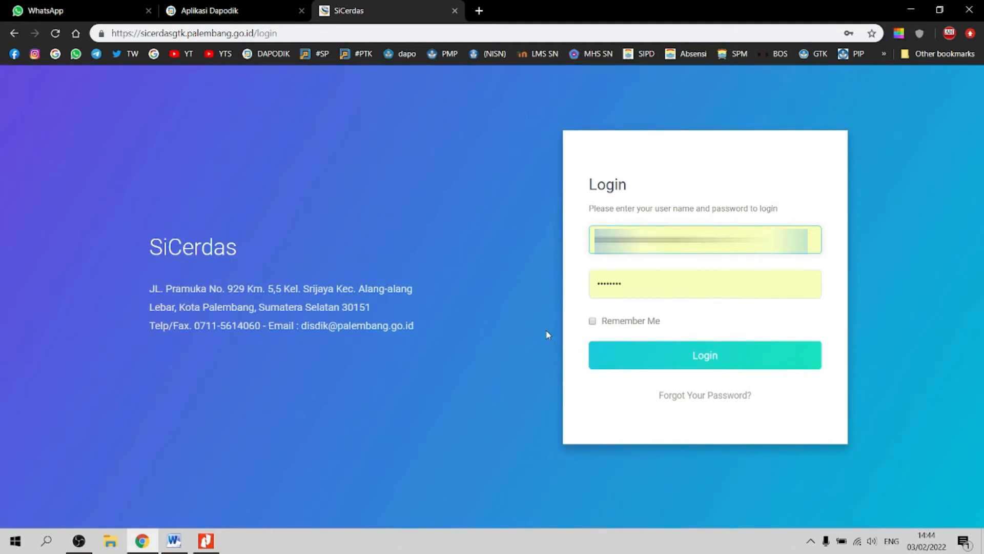
key("alt+Tab")
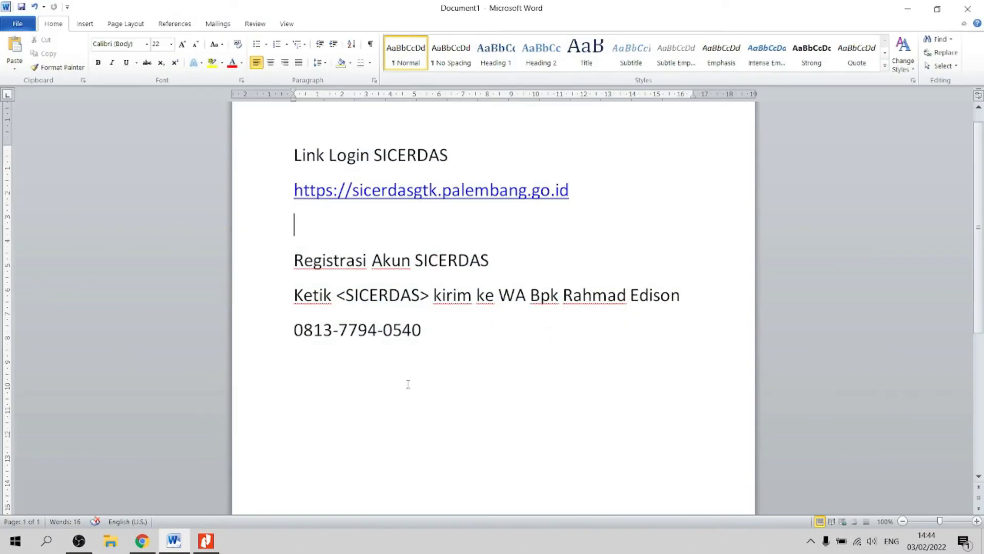
Step: Add numbered items 'Akun Operator - email dapodik' and 'Akun Kepala Sekolah - email kepala sekolah' below the phone number
left_click(450, 369)
key("Return")
key("Return")
type("1. akun O")
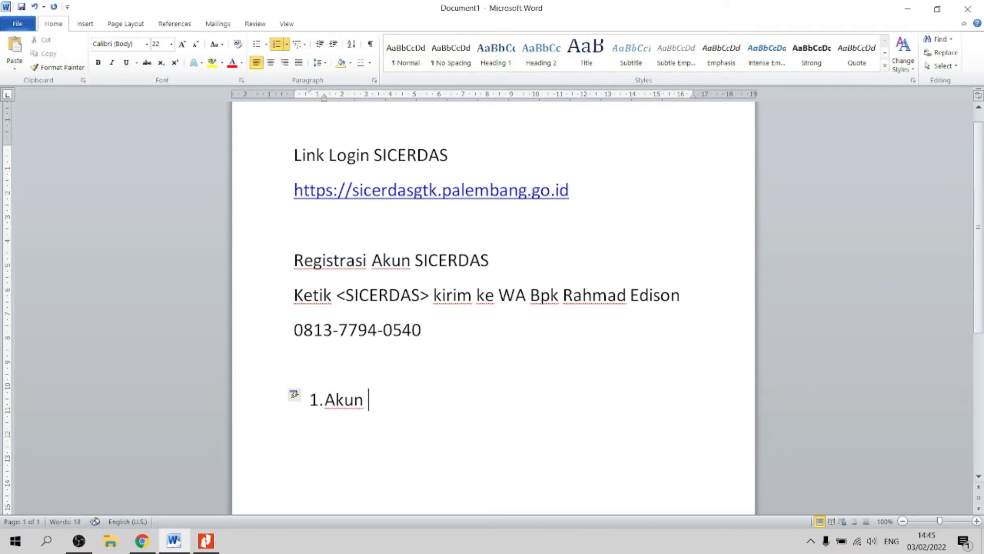
type("perator")
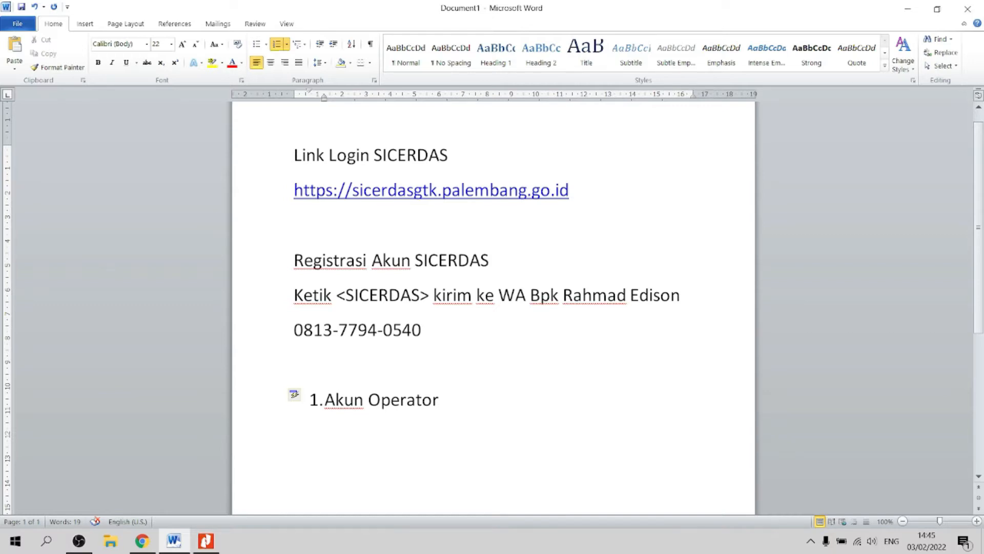
type(" - email dapodi")
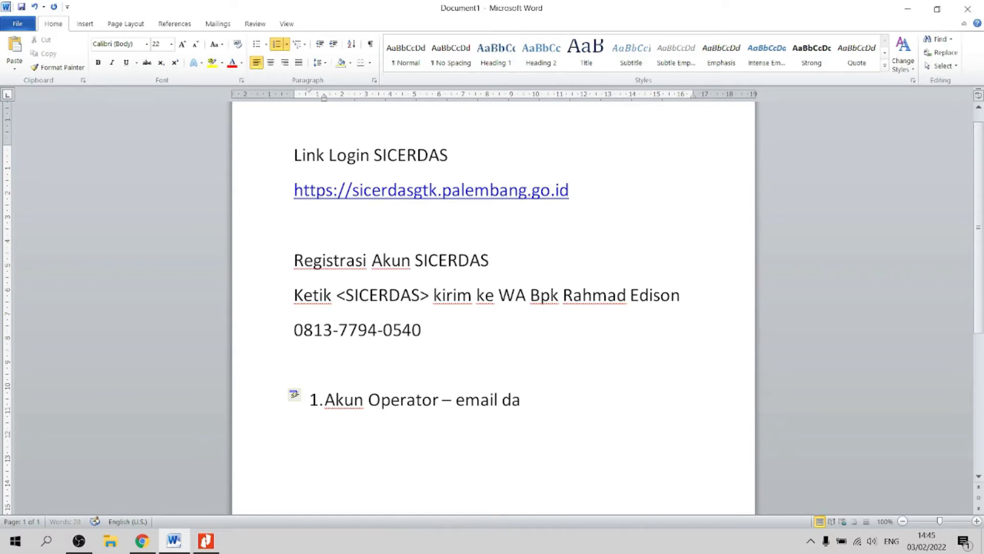
type("k")
key("Return")
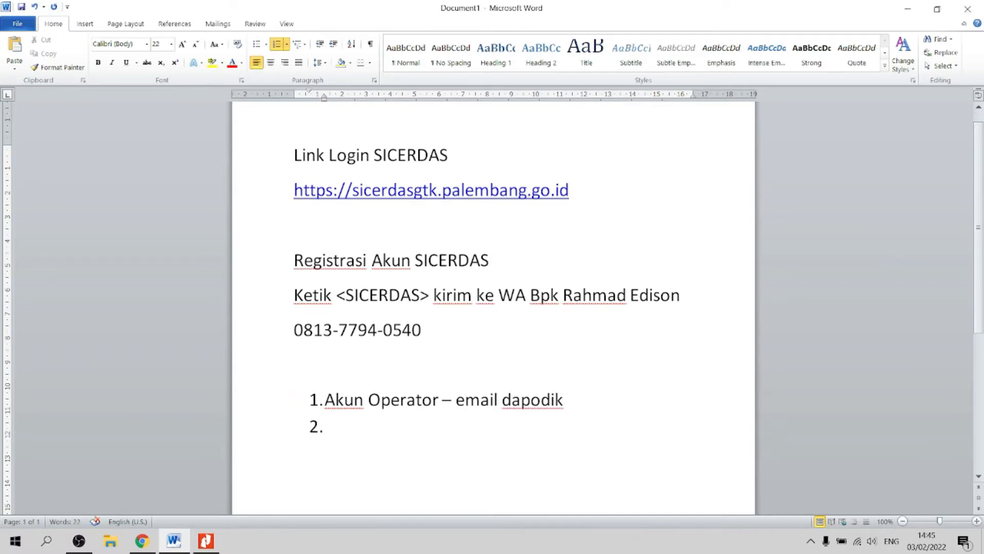
type("Akun K")
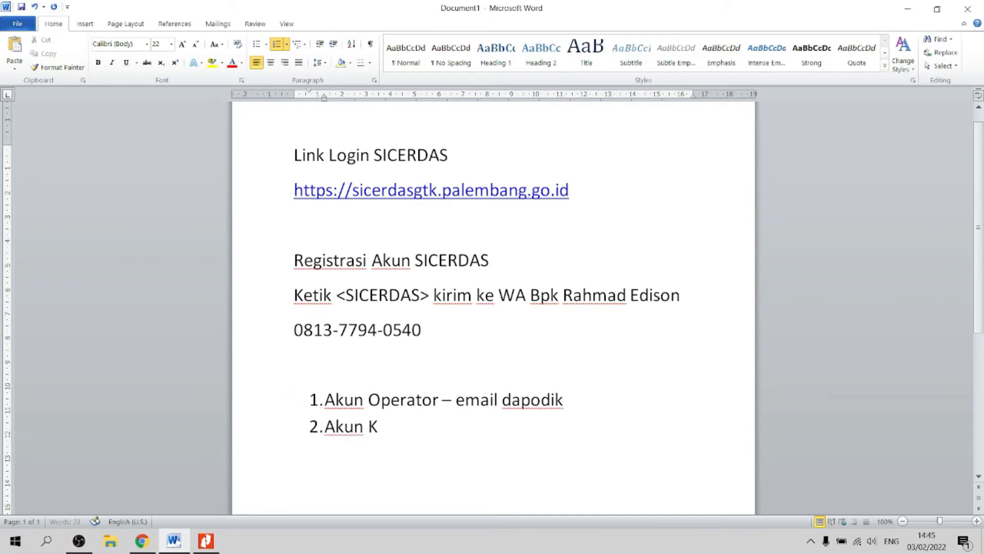
type("epala Sekolah")
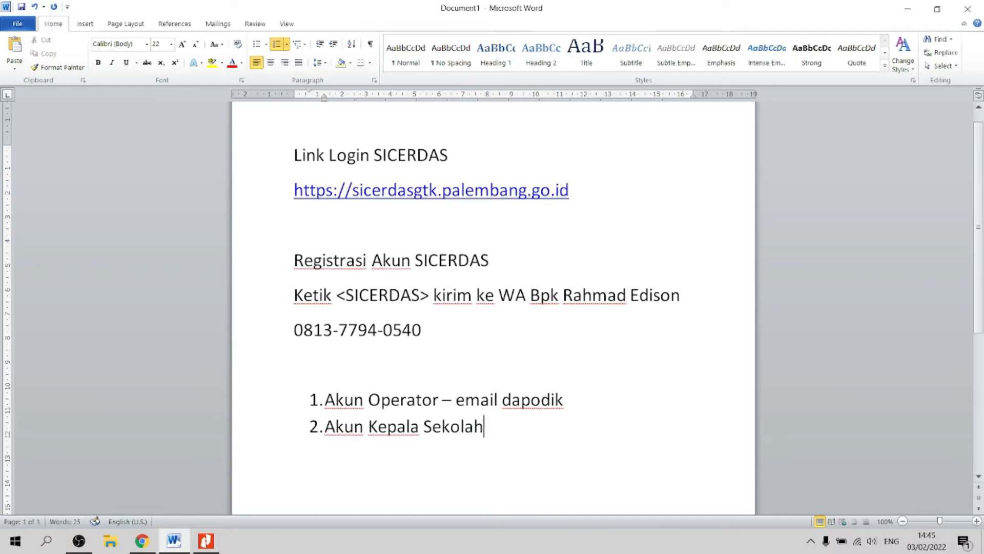
type(" - email")
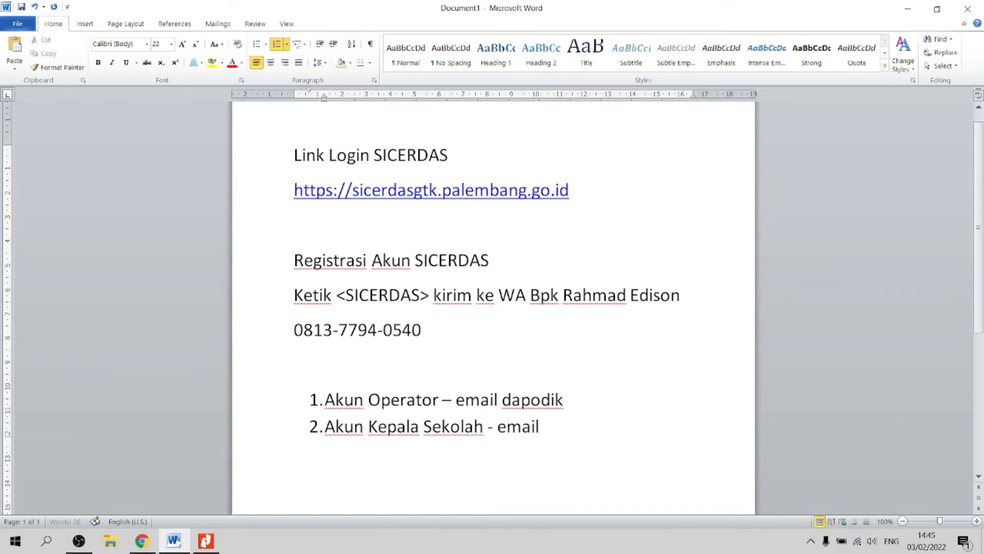
type(" kepala sekolah")
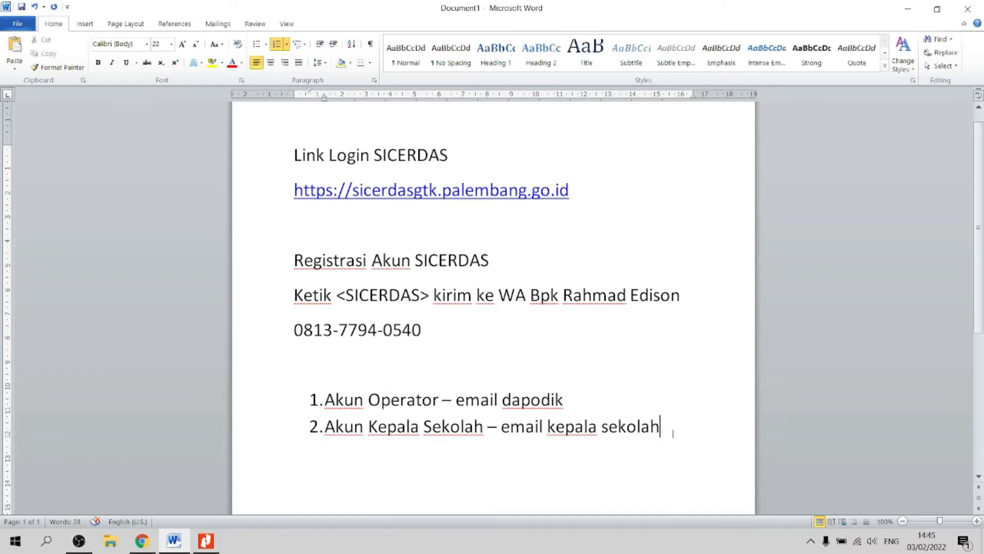
left_click(143, 541)
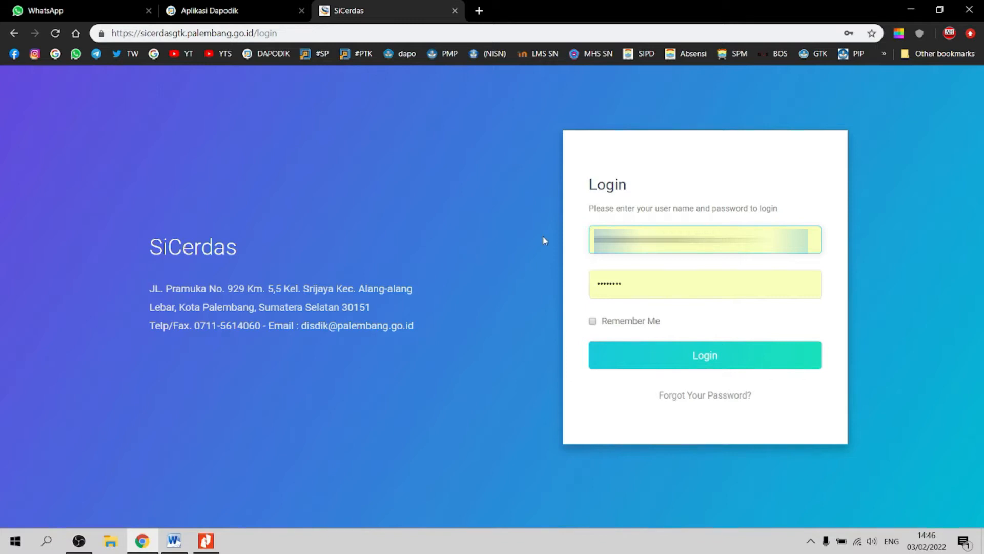
Step: Sign in, open Guru & T. Pendidik > Input for a new entry, then minimise Chrome
left_click(709, 357)
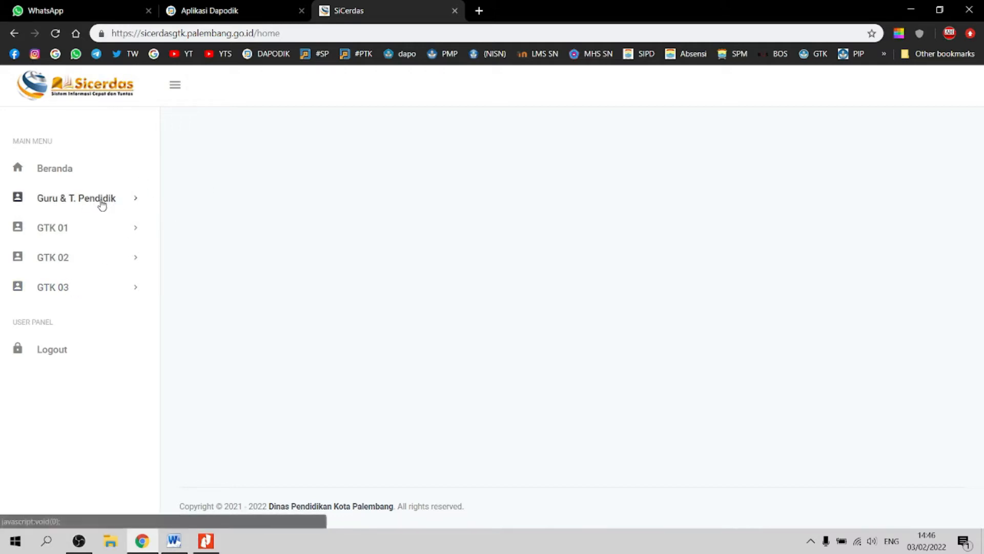
left_click(132, 205)
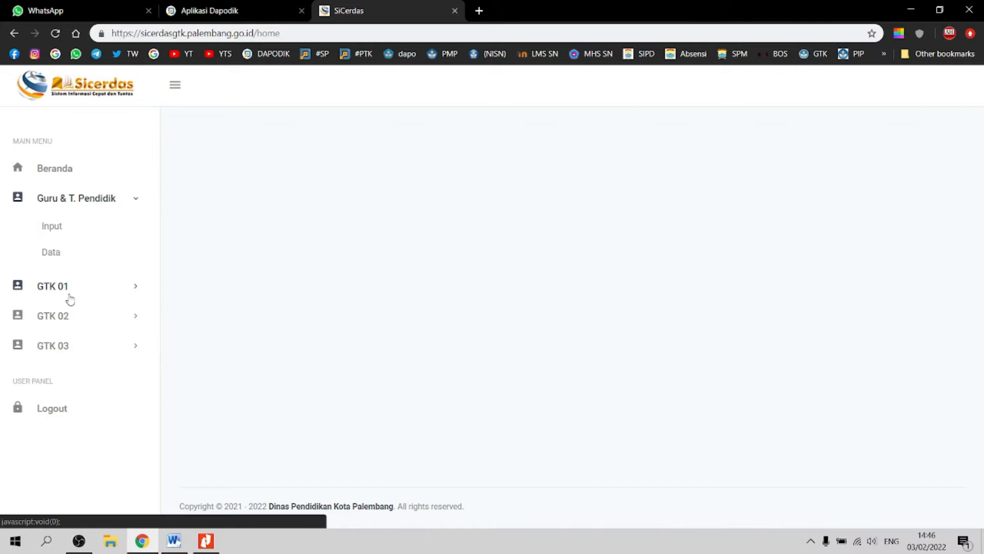
left_click(56, 233)
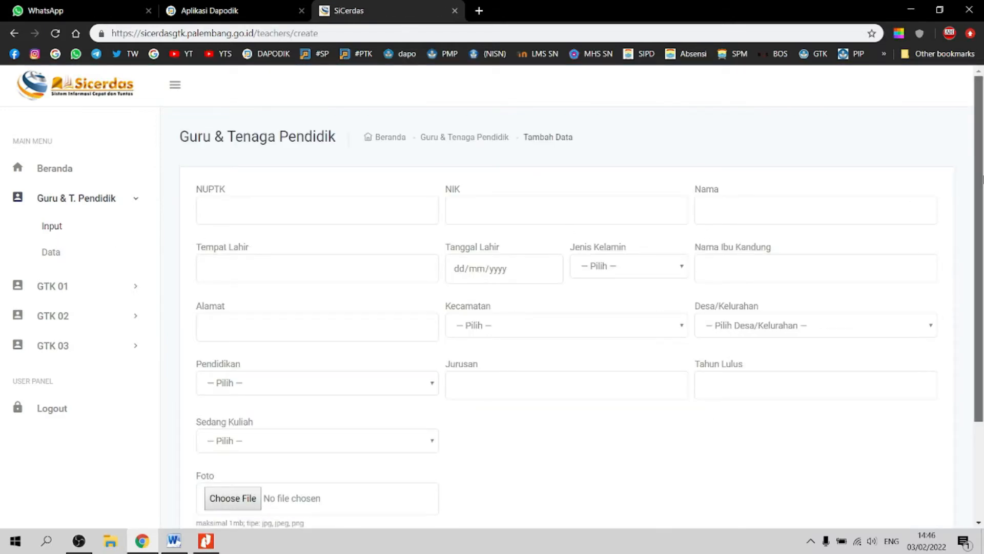
left_click_drag(983, 180, 983, 191)
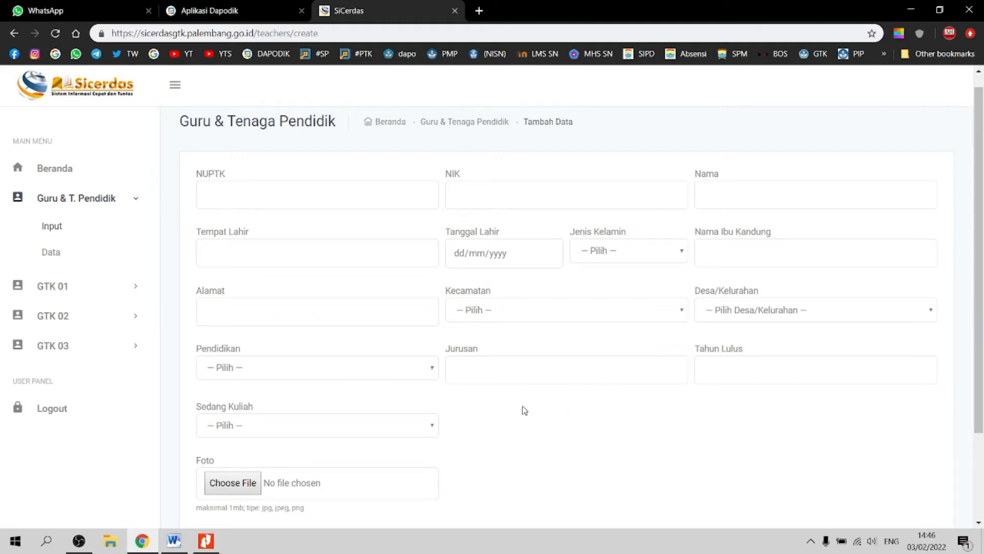
key("super+d")
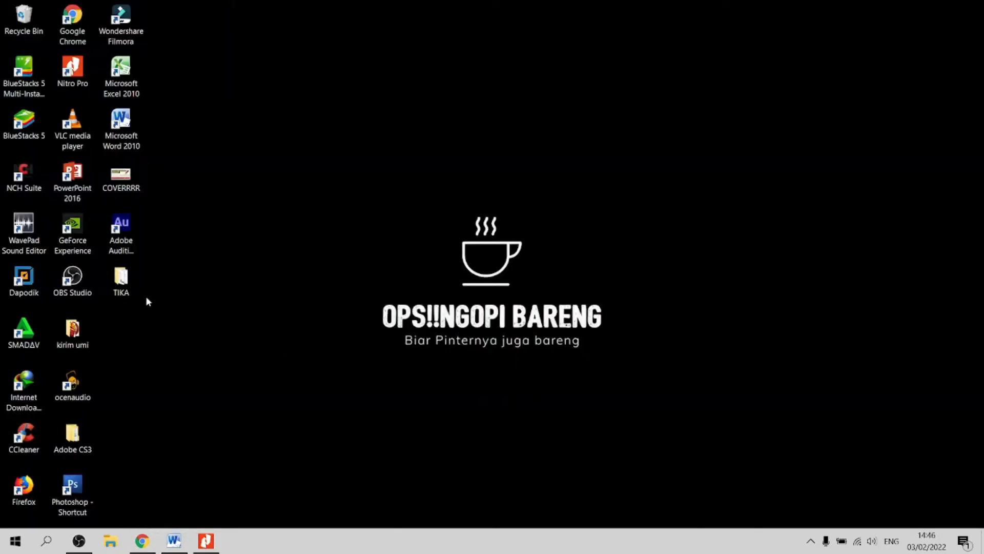
Step: Open the TIKA folder and check the foto, IJAZAH, KK, KTP and SK TIKA files
double_click(123, 279)
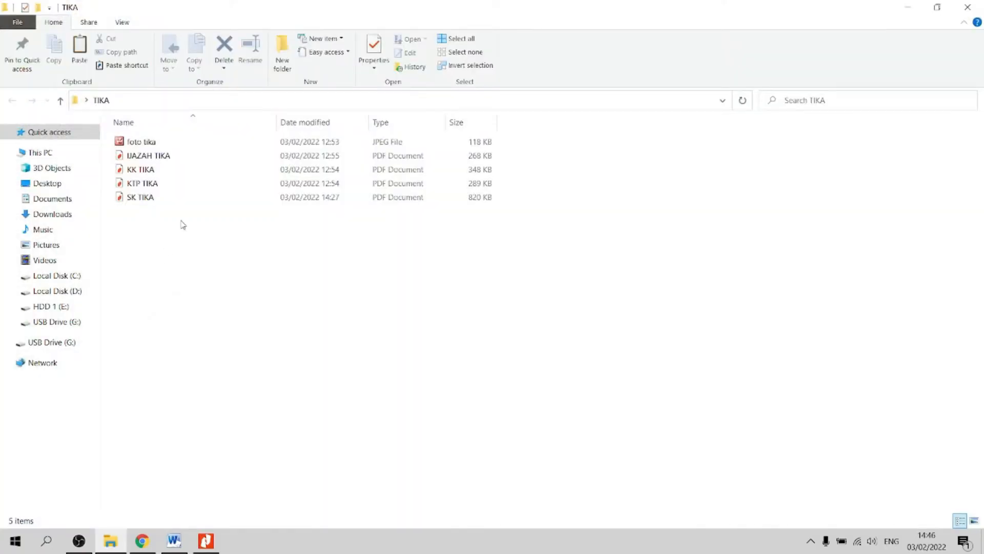
left_click(150, 147)
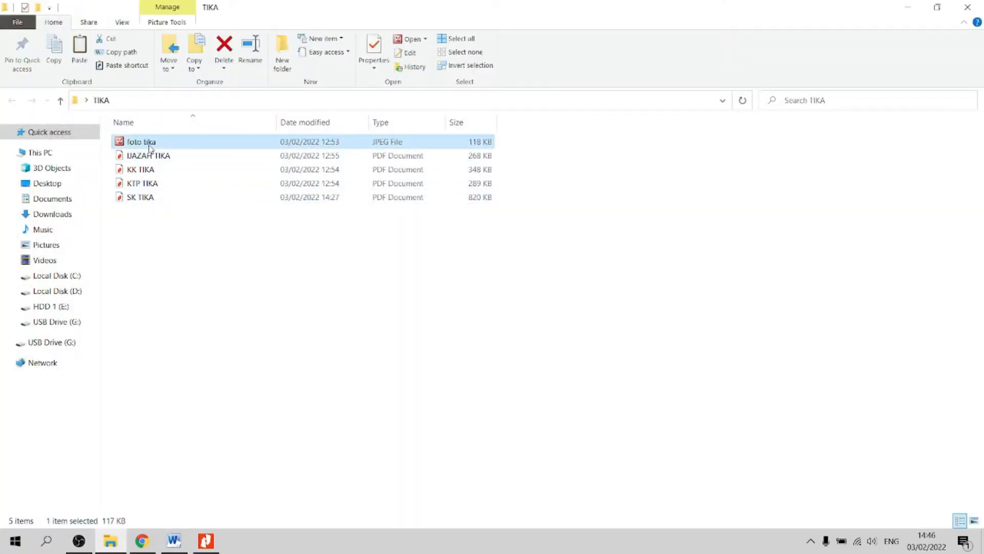
left_click(174, 159)
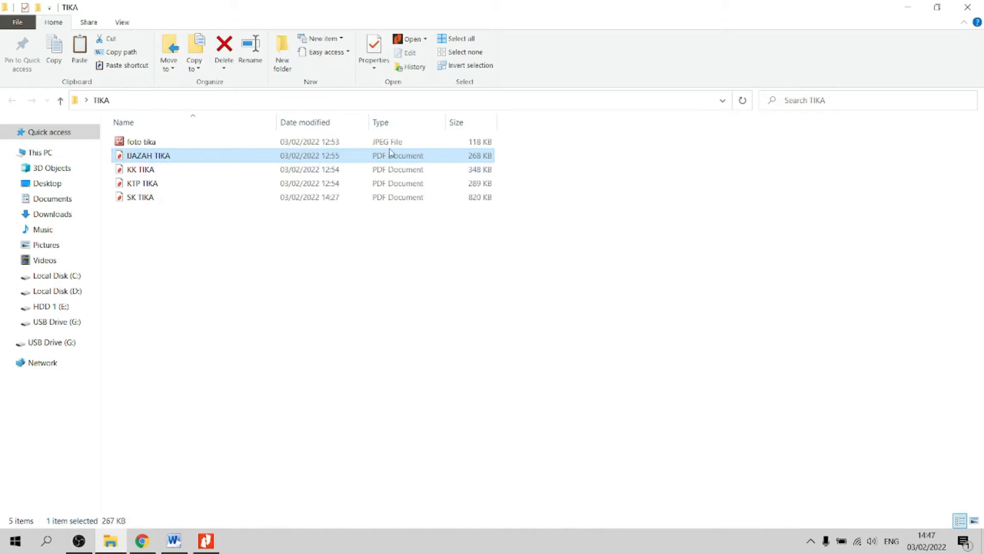
left_click(154, 172)
left_click(155, 185)
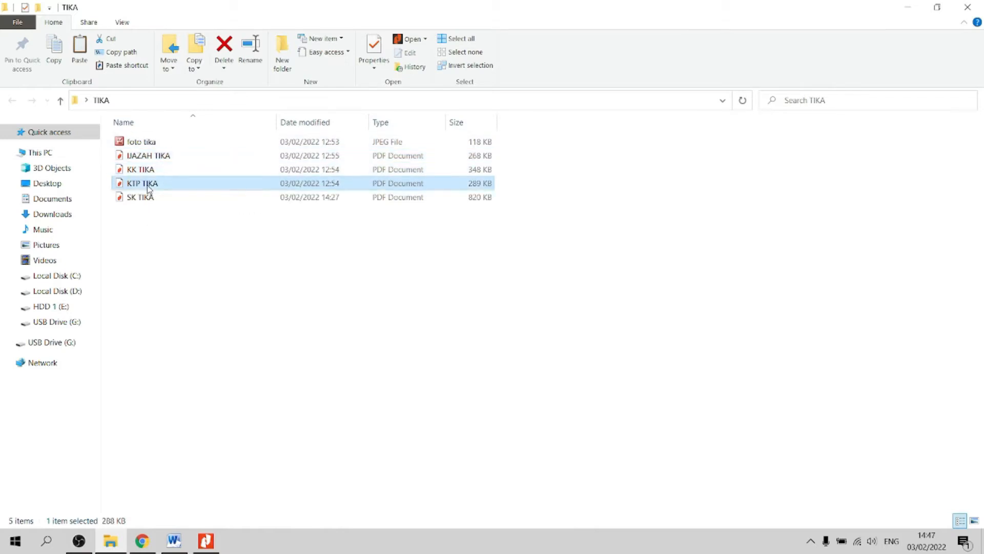
left_click(160, 201)
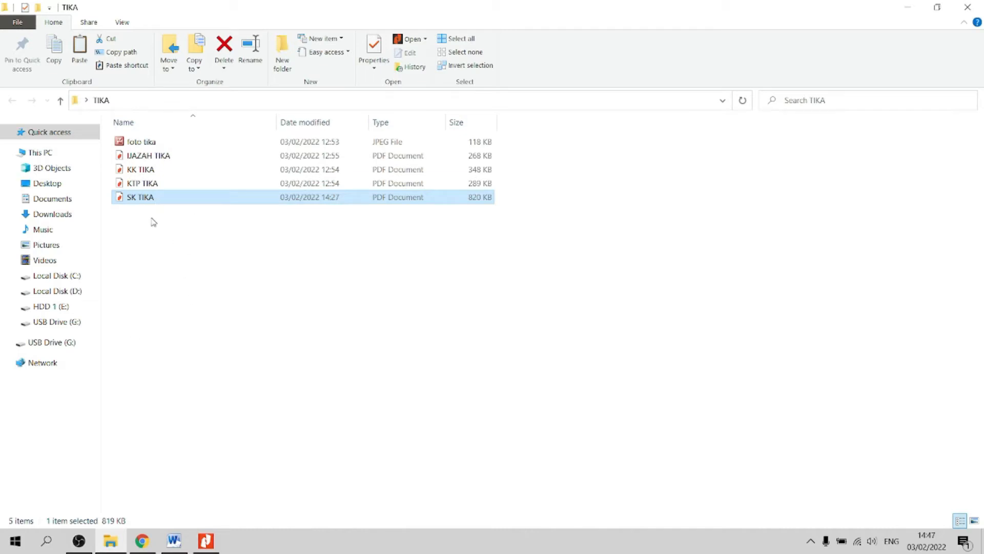
left_click(145, 147)
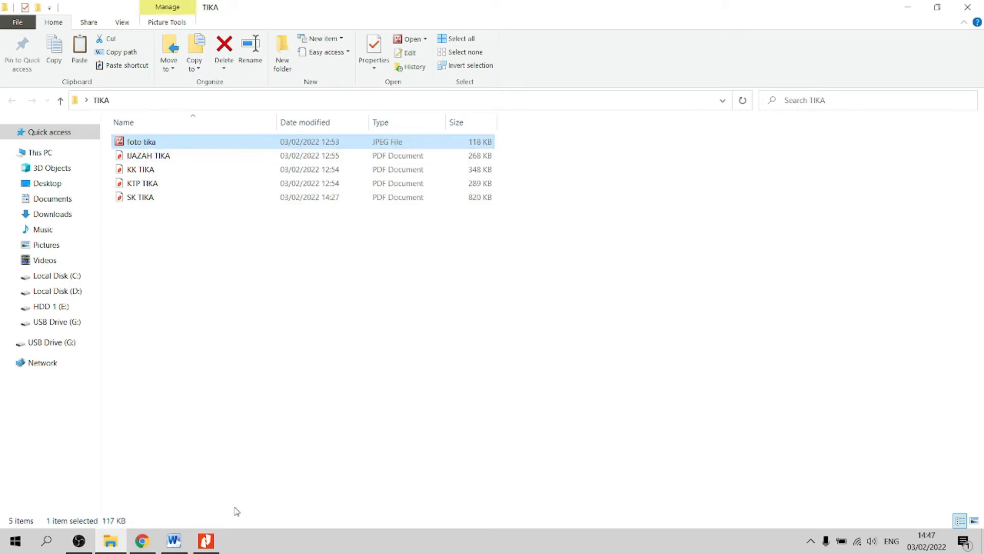
left_click(142, 540)
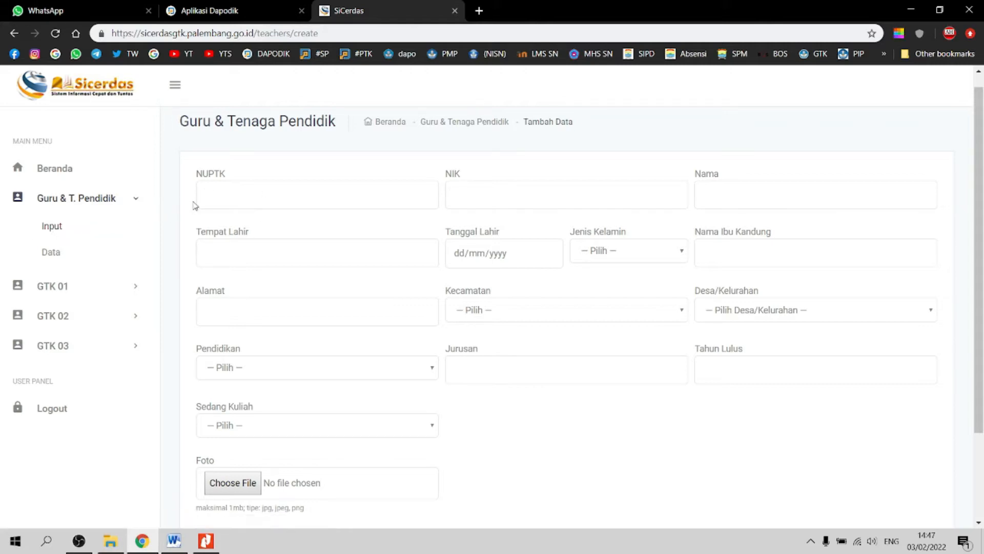
Step: Enter the teacher's NIK, reading the digits from the KTP TIKA identity card scan
left_click(234, 202)
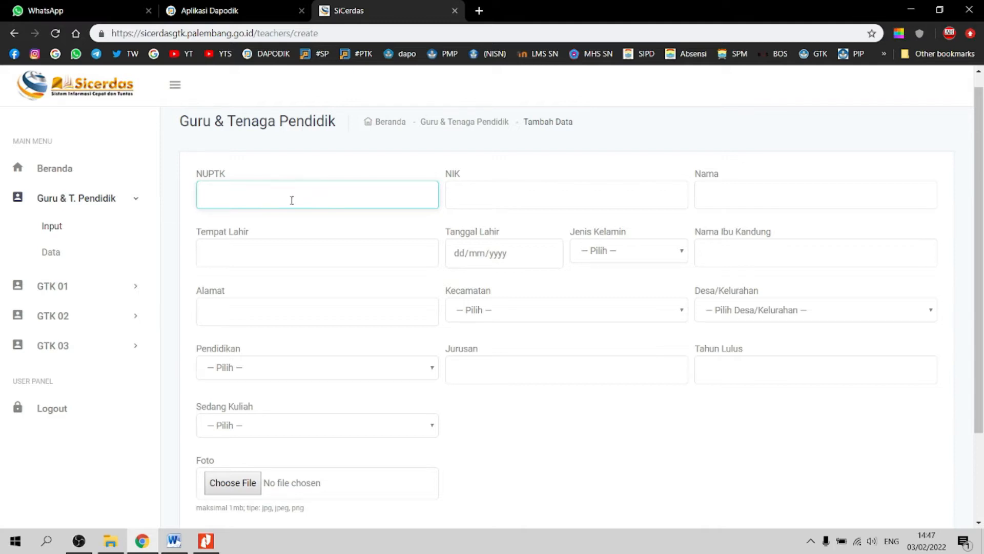
key("Tab")
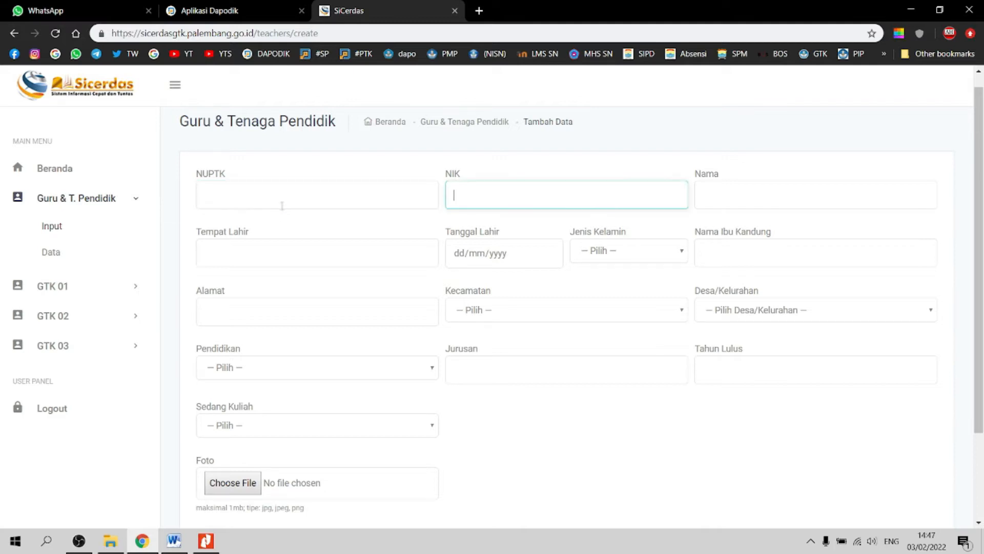
left_click(206, 540)
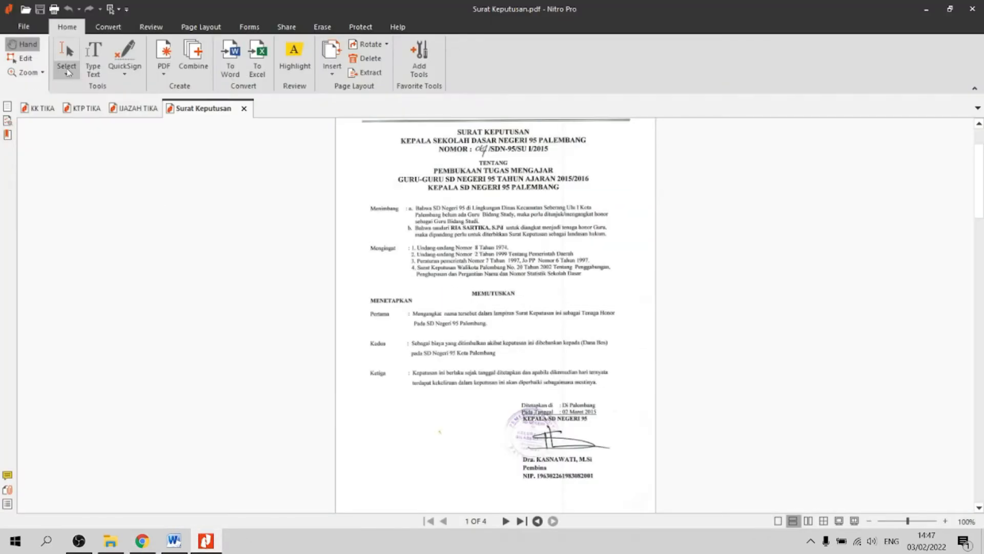
left_click(79, 109)
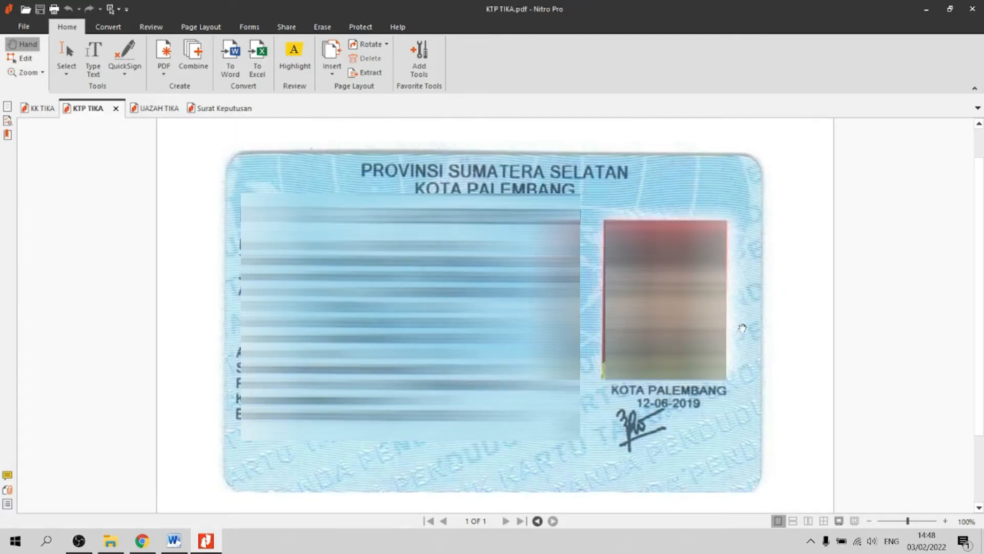
key("alt+Tab")
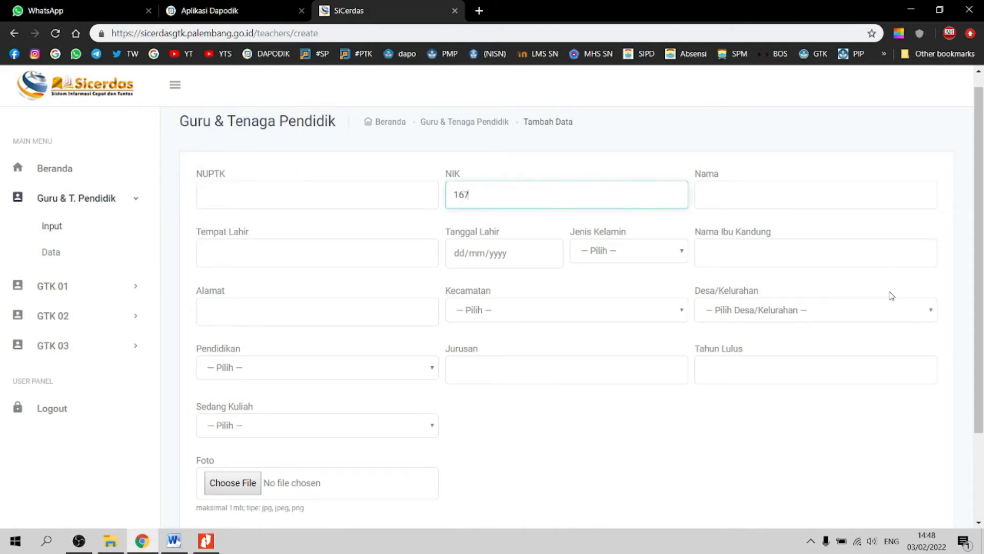
key("alt+Tab")
key("alt+Tab")
key("alt+Tab")
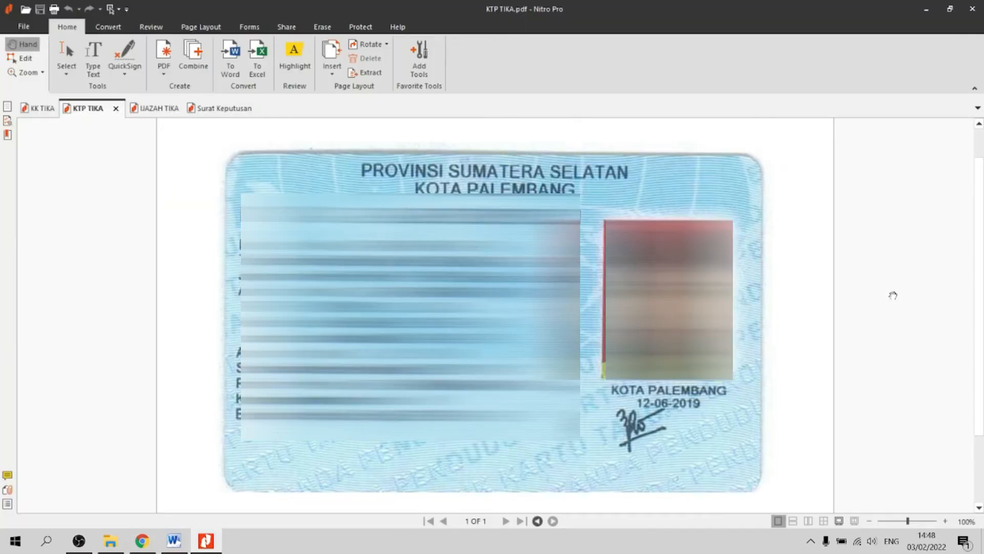
key("alt+Tab")
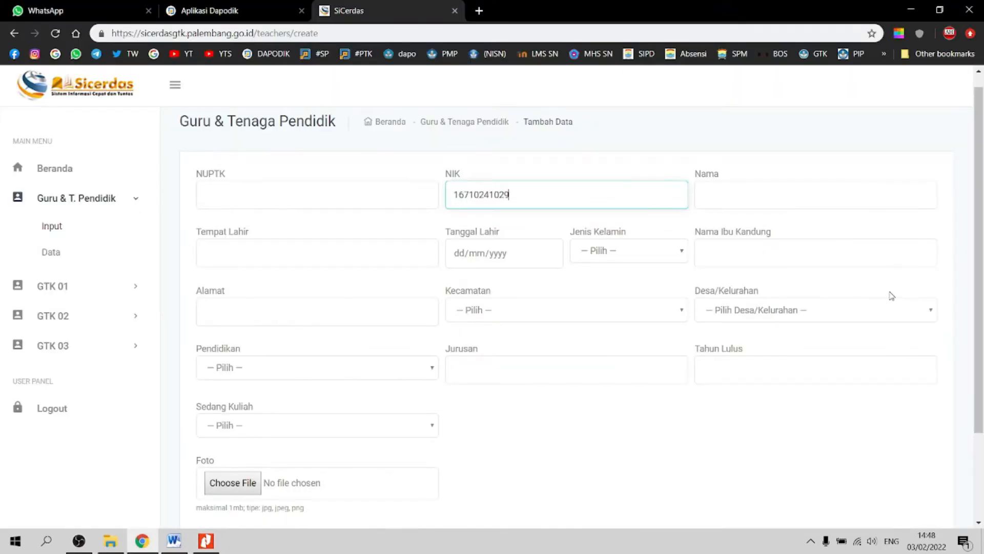
key("alt+Tab")
key("alt+Tab")
key("alt+Tab")
key("alt+Tab")
Step: Fill in the teacher's name, birthplace PALEMBANG and birth date from the identity card
key("Tab")
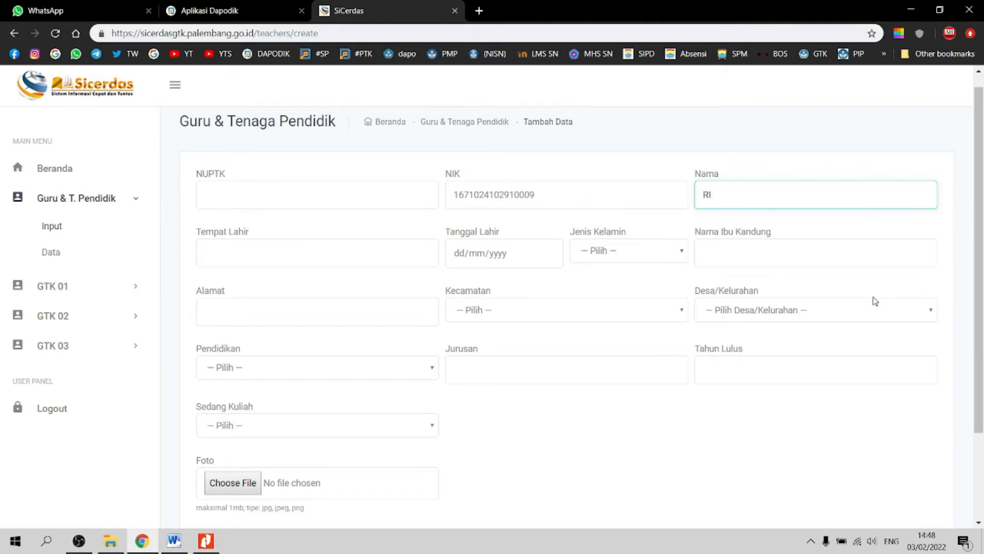
left_click(324, 258)
key("Tab")
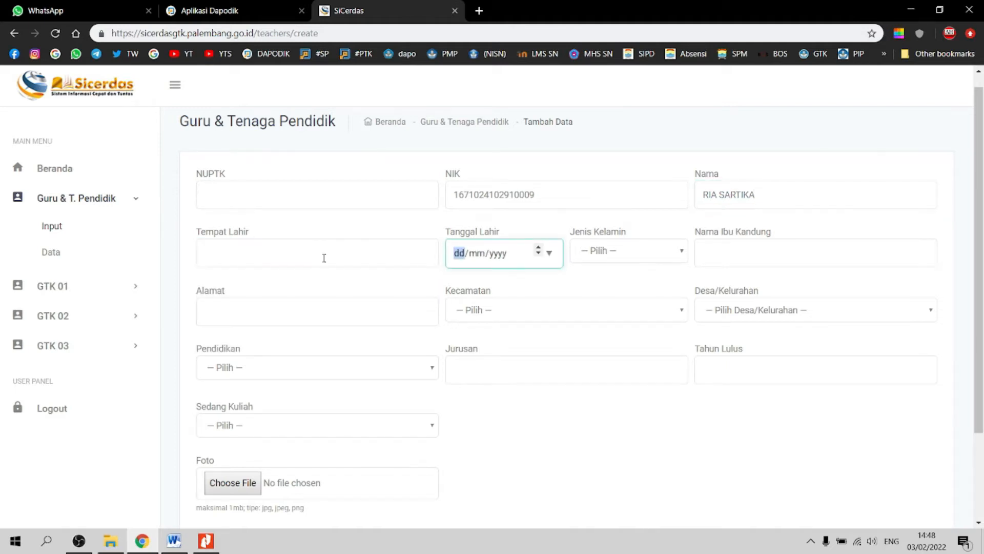
key("alt+Tab")
key("alt+Tab")
left_click(388, 255)
type("PALEM")
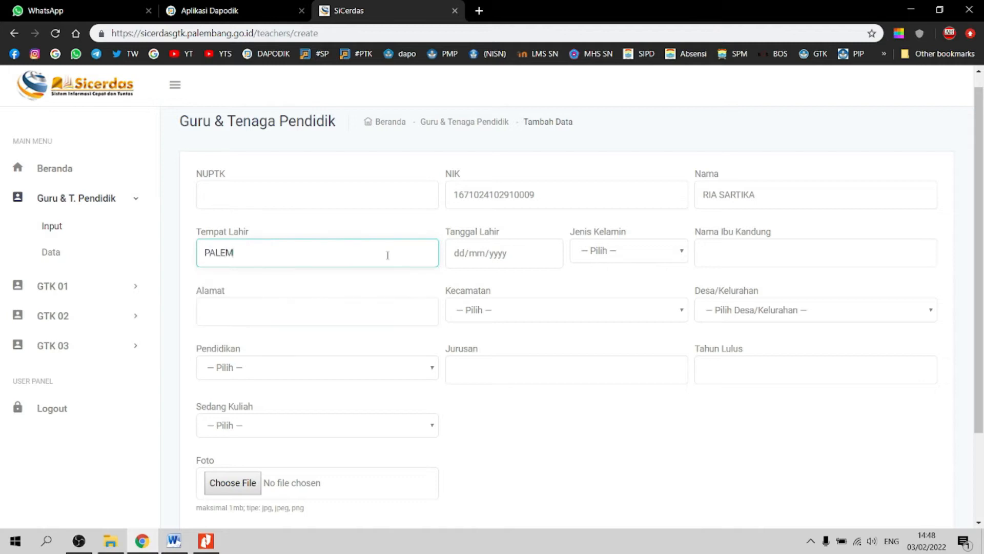
type("BANG")
key("Tab")
key("alt+Tab")
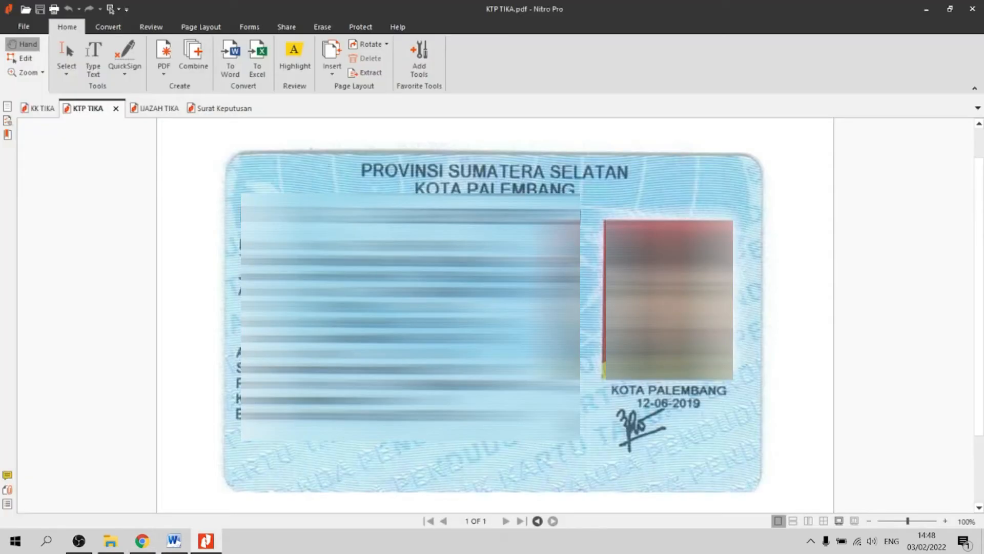
key("alt+Tab")
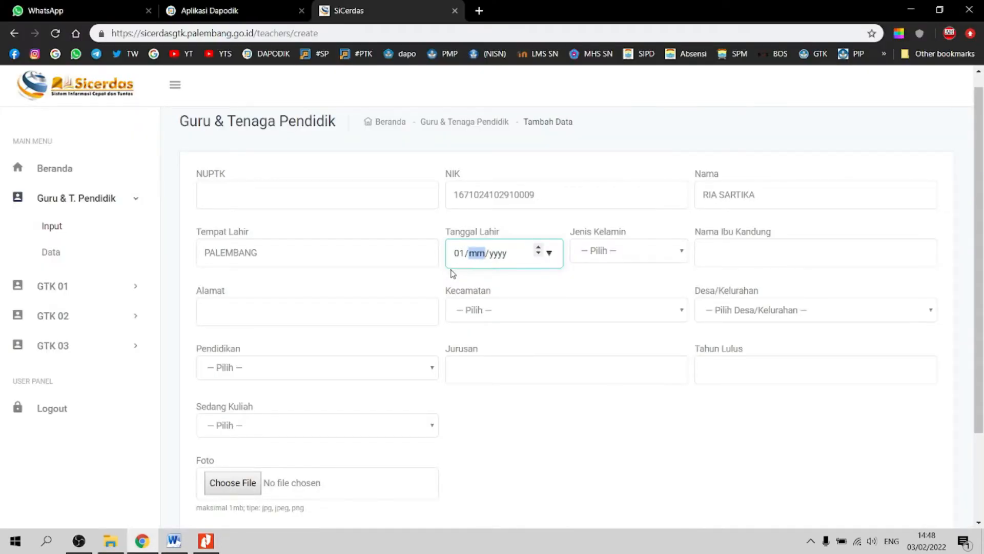
Step: Set gender to Perempuan and enter the mother's name from the KK TIKA family card
key("alt+Tab")
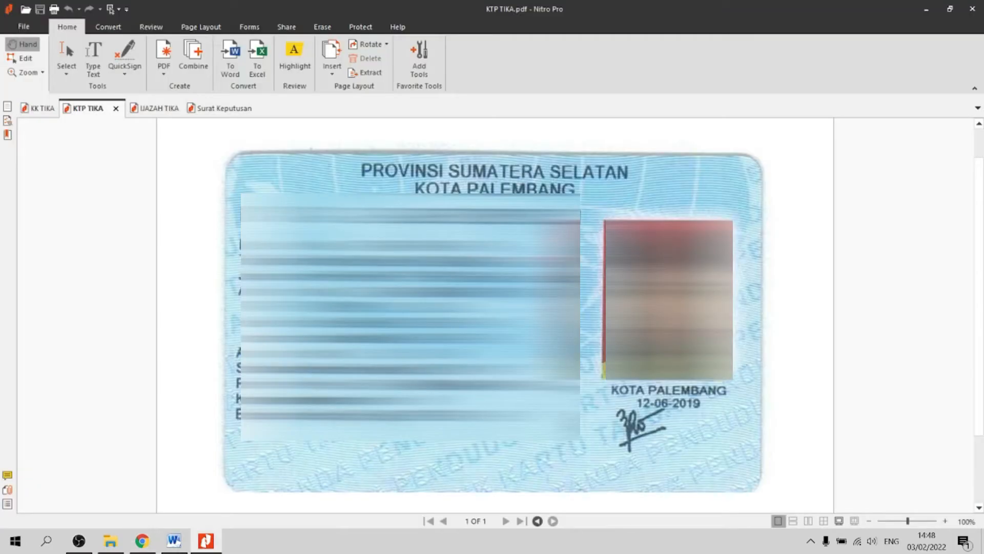
key("alt+Tab")
left_click(637, 260)
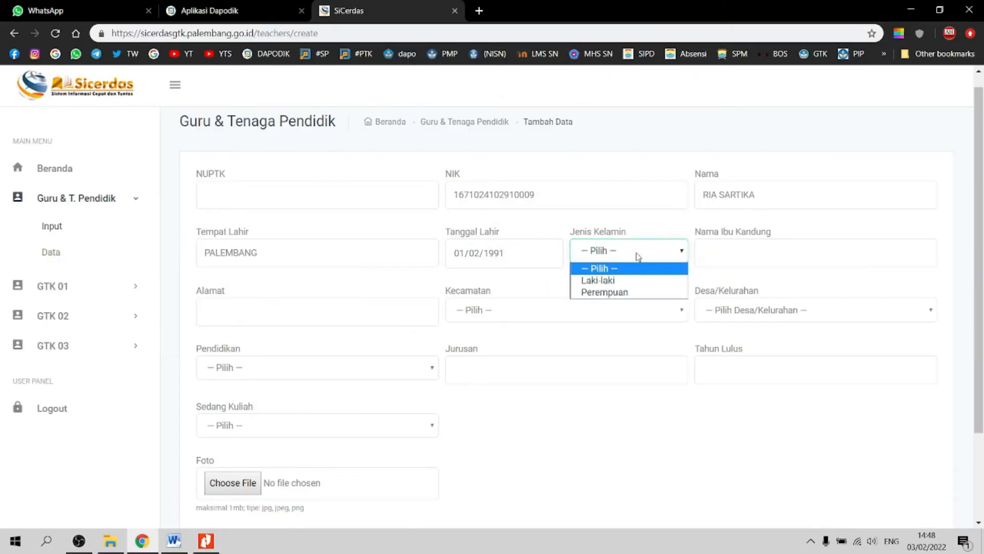
left_click(634, 292)
left_click(745, 254)
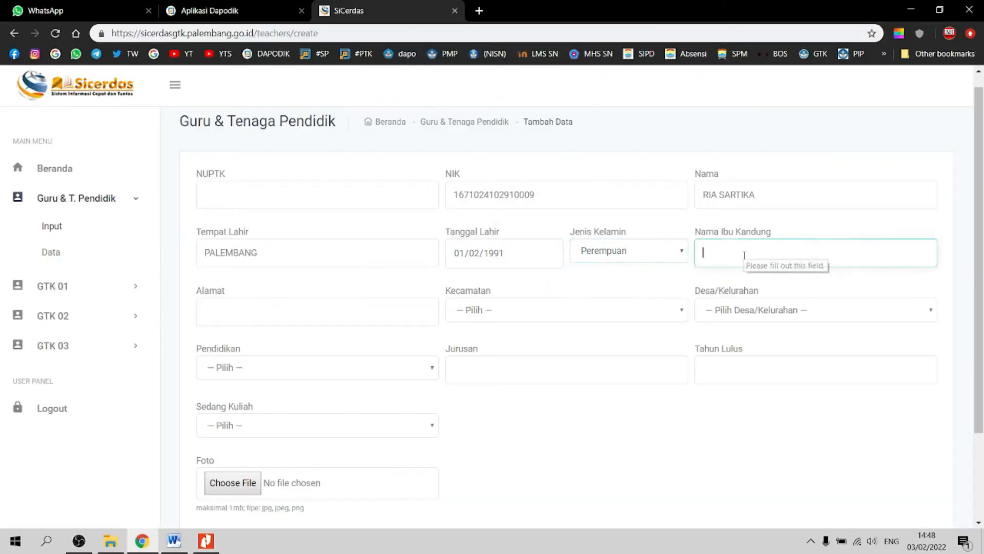
key("alt+Tab")
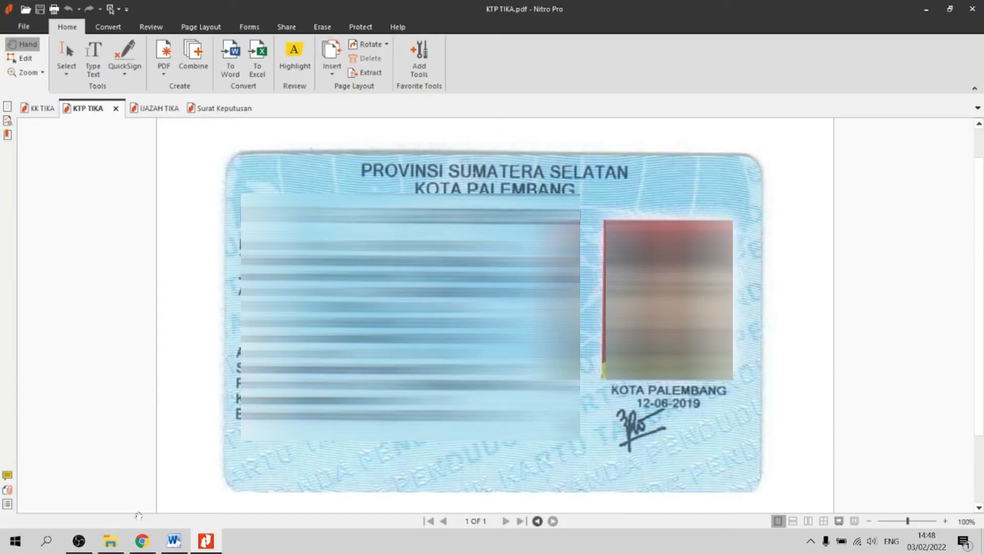
left_click(39, 109)
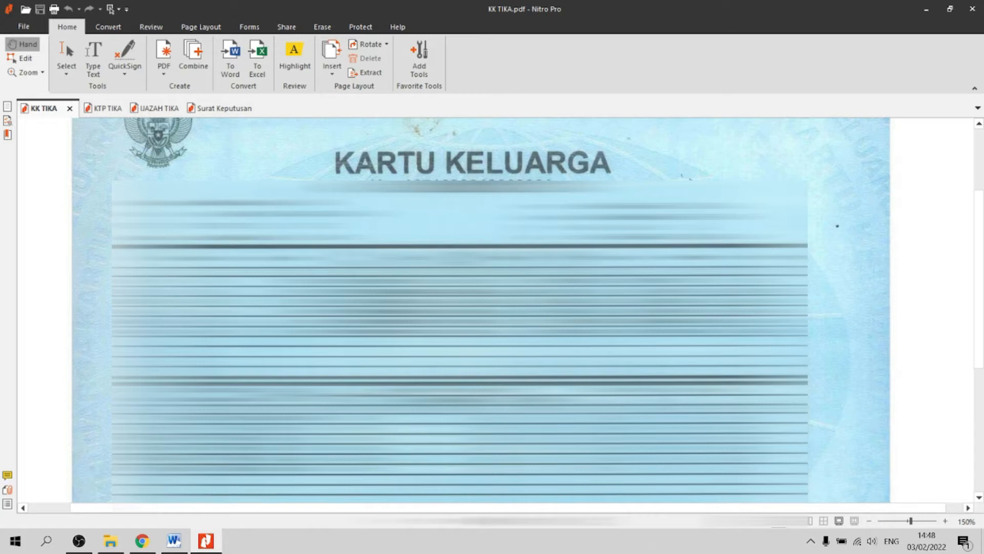
key("alt+Tab")
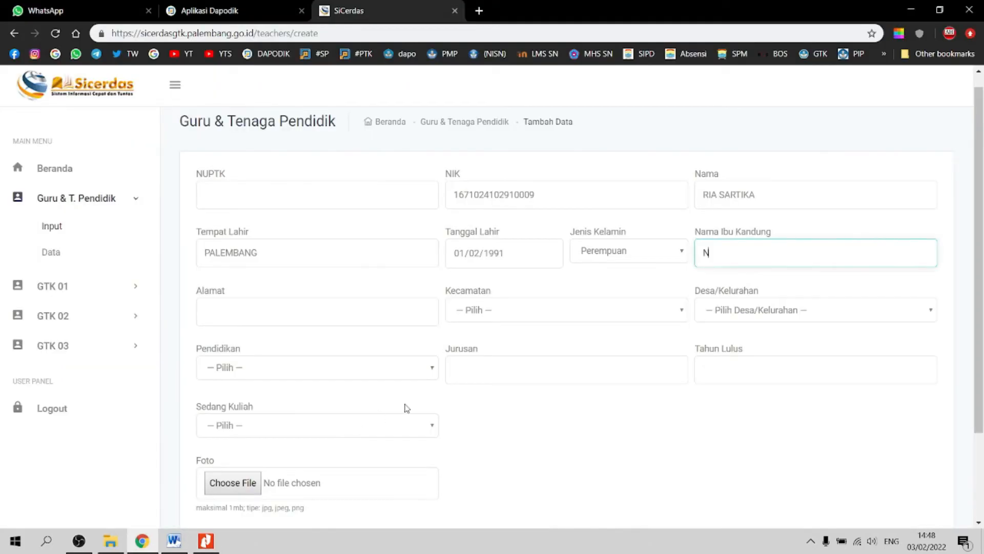
Step: Copy the mother's name and move to the Alamat field, checking the family card for the address
key("ctrl+a")
key("ctrl+c")
left_click(352, 314)
key("alt+Tab")
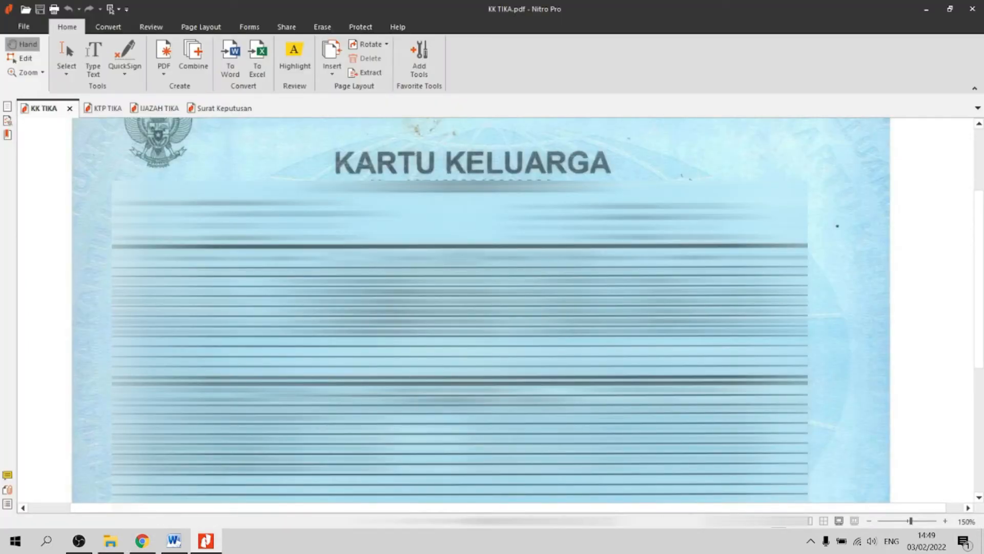
key("alt+Tab")
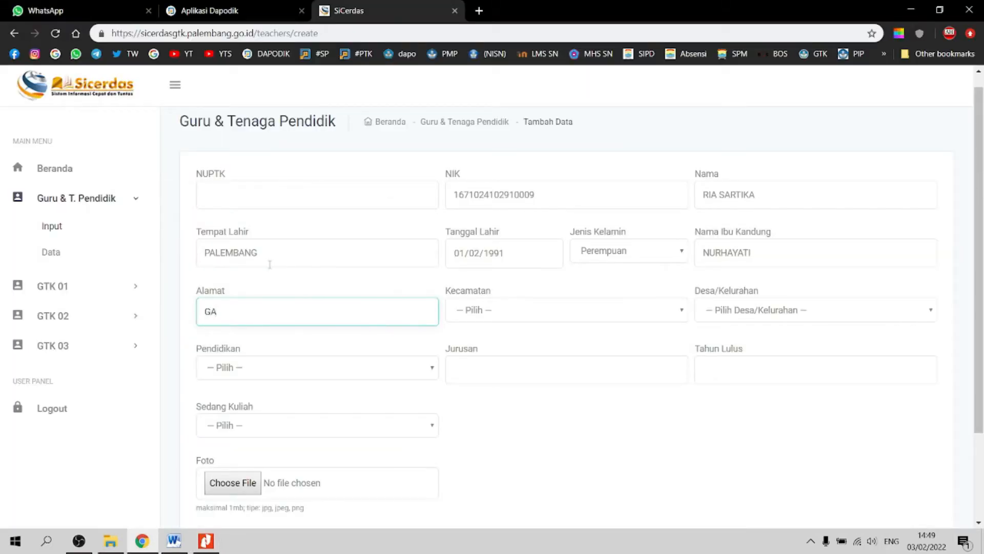
Step: Type the street address with RT/RW into Alamat, copying it from the family card
key("alt+Tab")
key("alt+Tab")
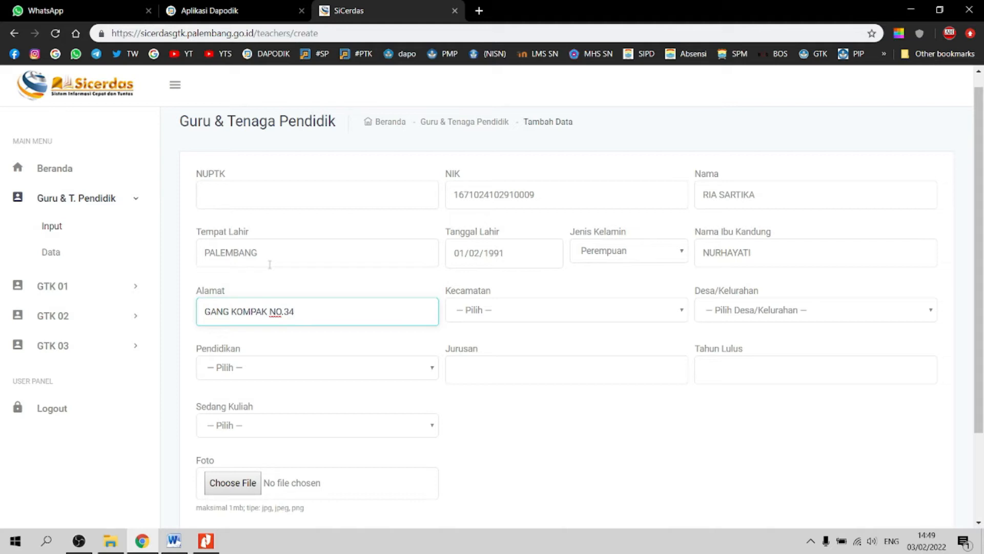
key("alt+Tab")
key("alt+Tab")
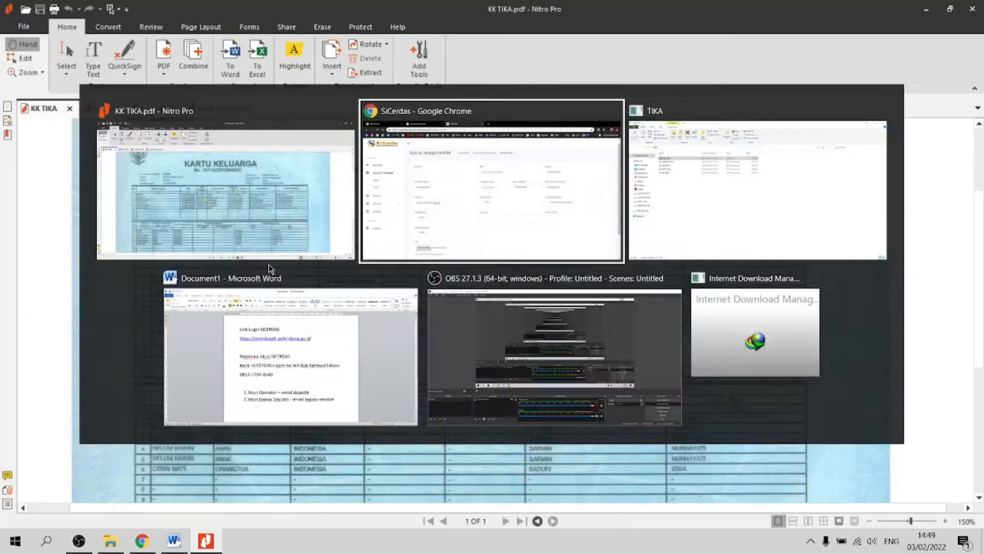
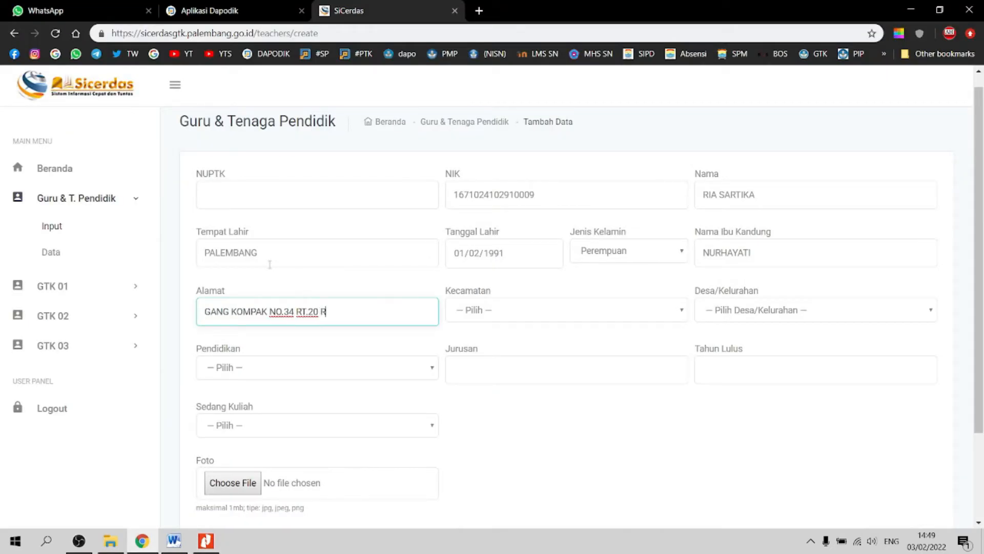
key("alt+Tab")
key("alt+Tab")
key("Tab")
Step: Set Kecamatan to Kec. Jakabaring and Desa/Kelurahan to Silaberanti
left_click(506, 310)
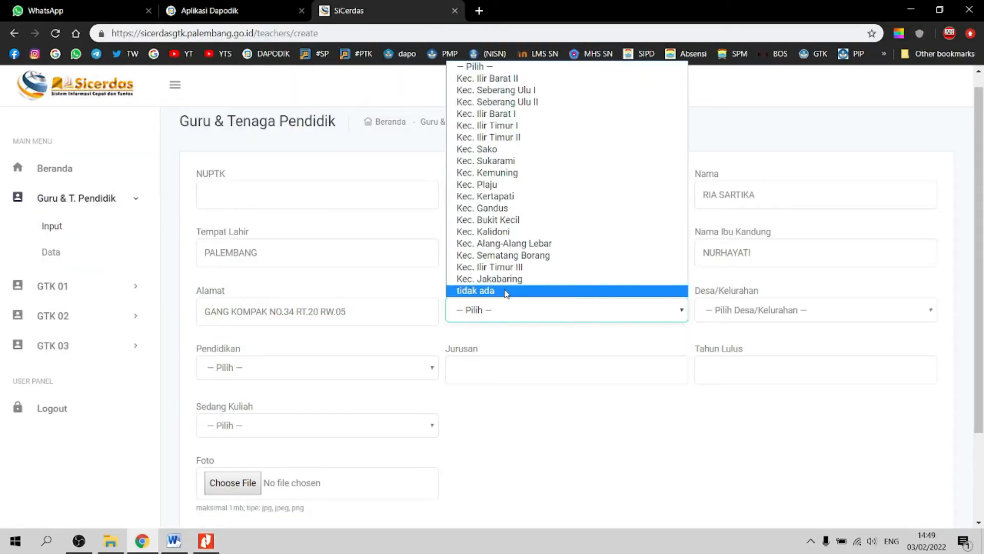
key("alt+Tab")
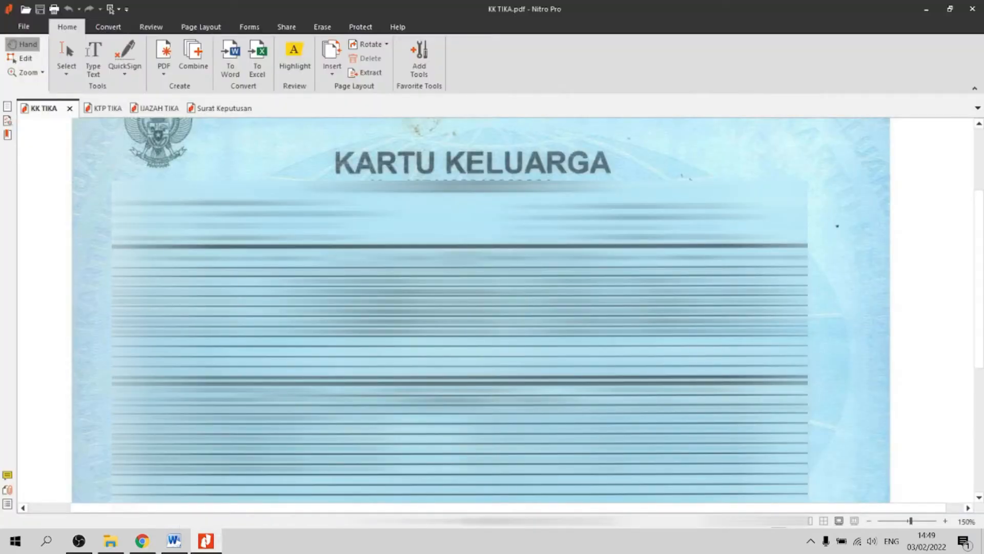
left_click(102, 110)
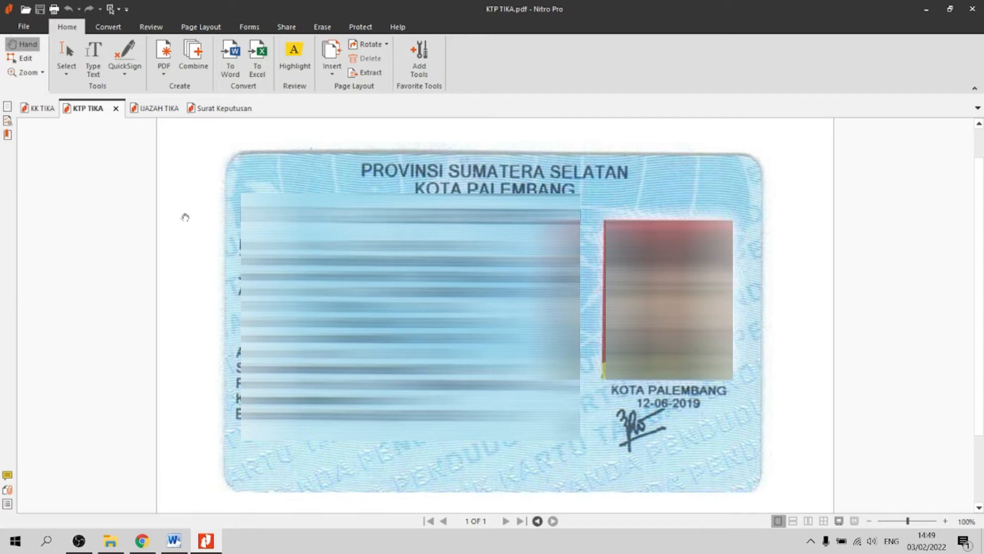
key("alt+Tab")
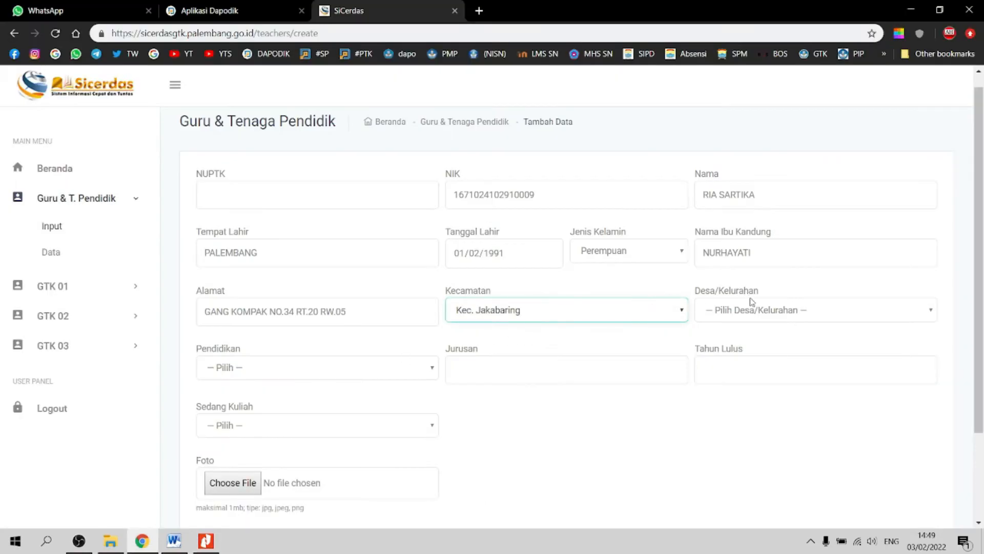
left_click(740, 311)
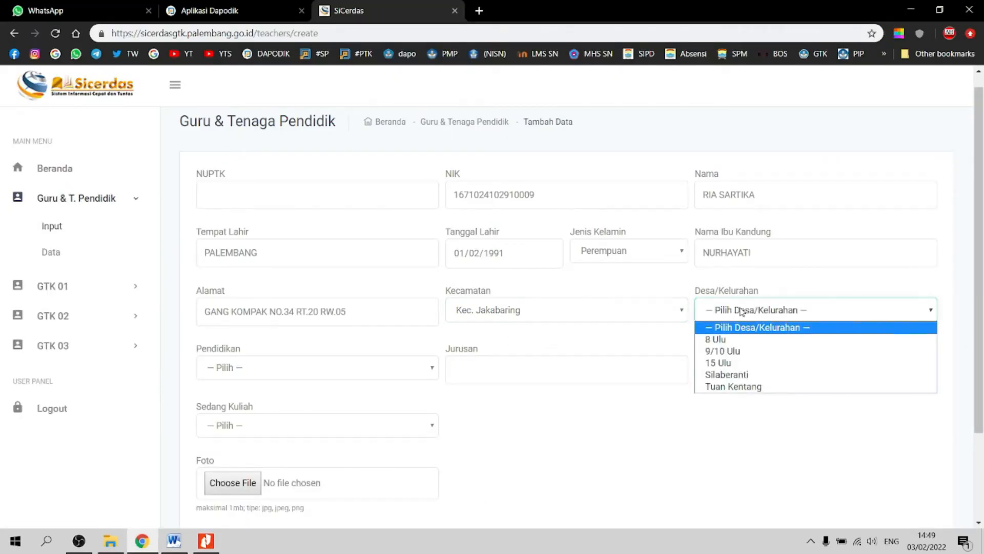
left_click(733, 374)
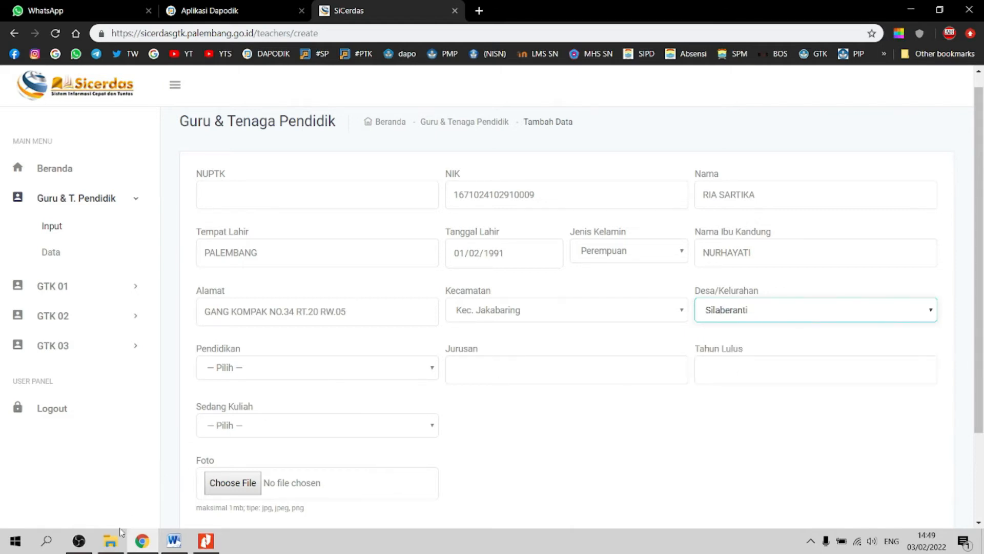
Step: Bring up the IJAZAH TIKA diploma PDF for reference
left_click(110, 541)
left_click(212, 545)
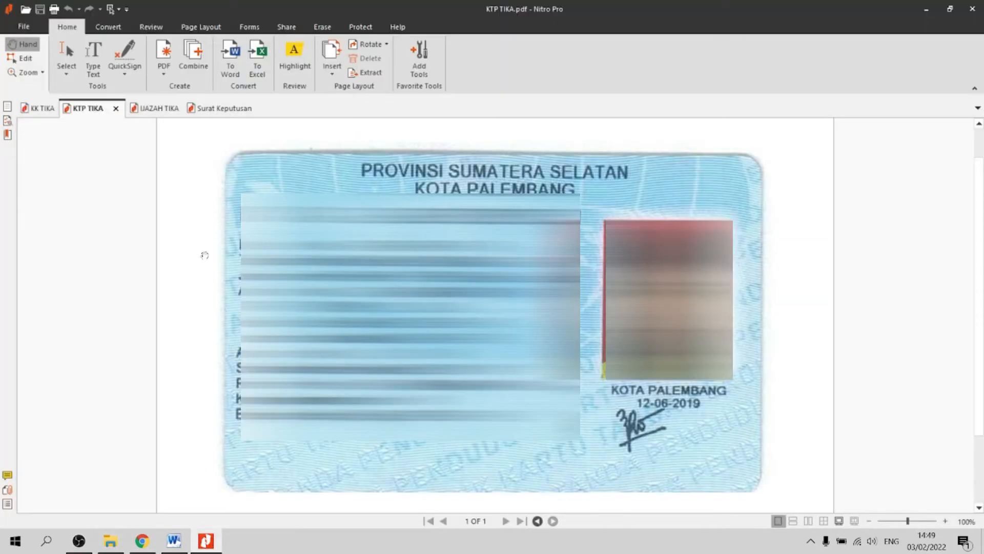
left_click(145, 111)
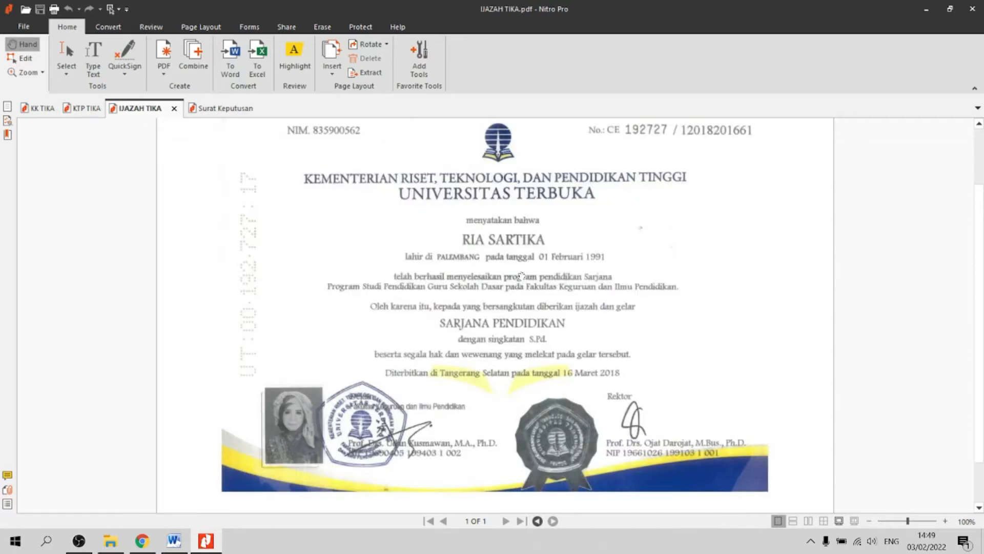
Step: Set Pendidikan to D4/S1 and Jurusan to PGSD, checking the diploma
left_click(153, 542)
left_click(326, 369)
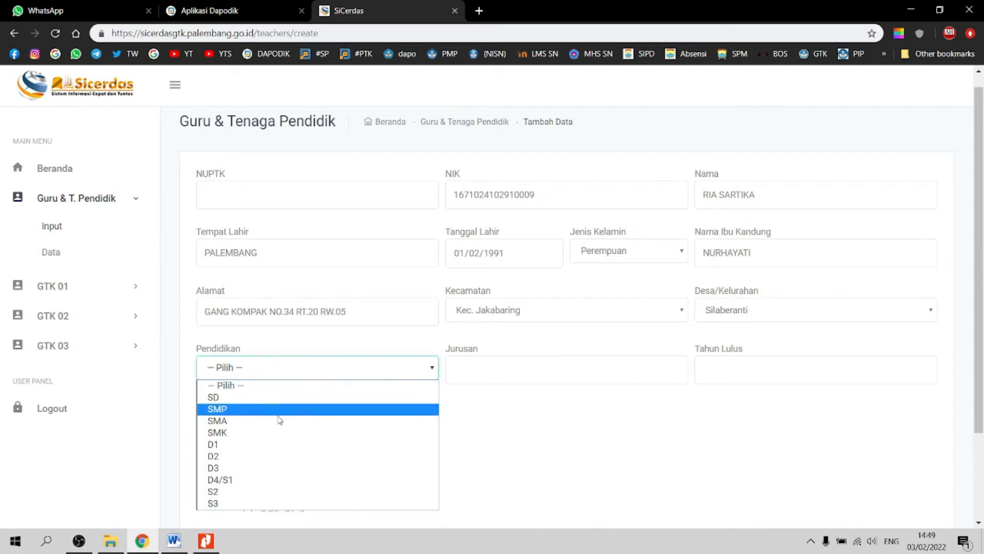
left_click(255, 480)
left_click(483, 377)
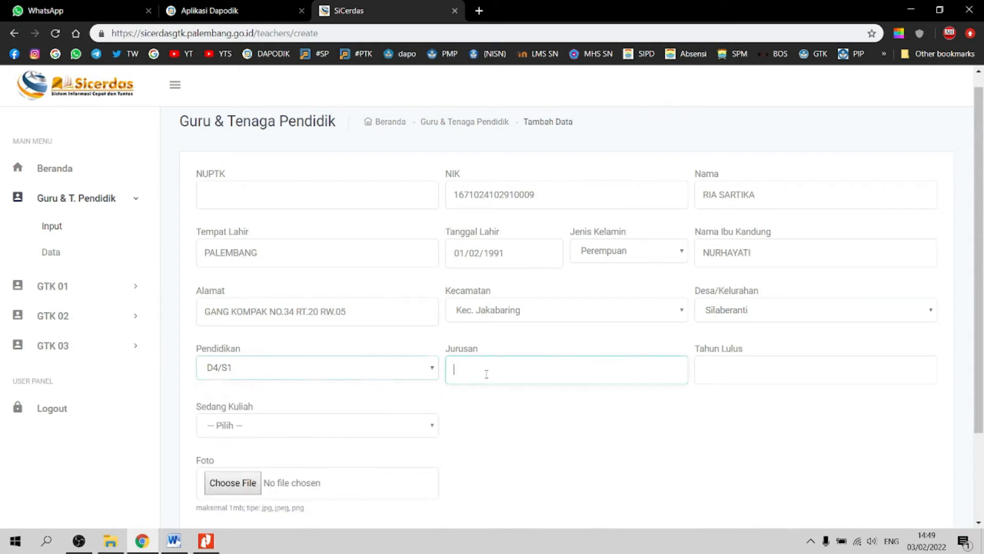
key("alt+Tab")
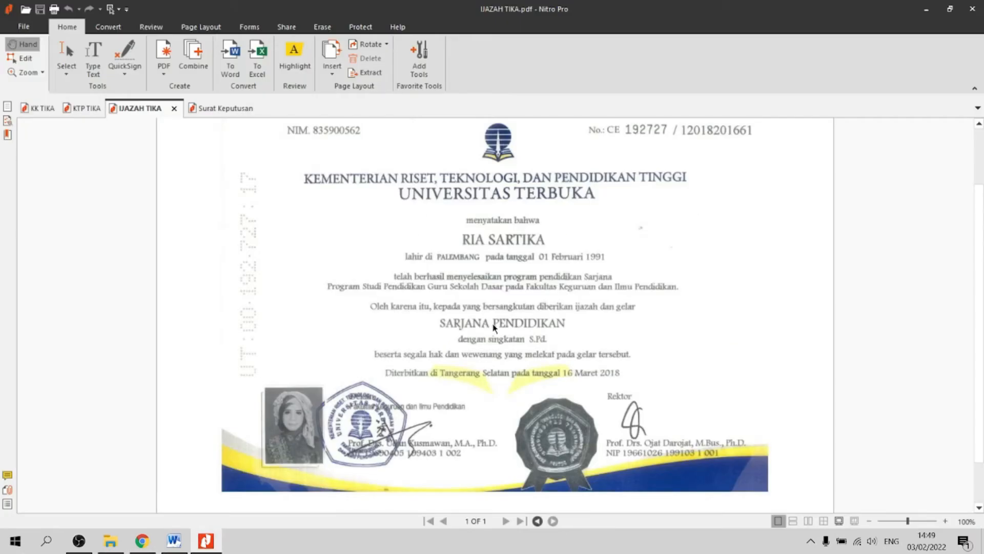
key("alt+Tab")
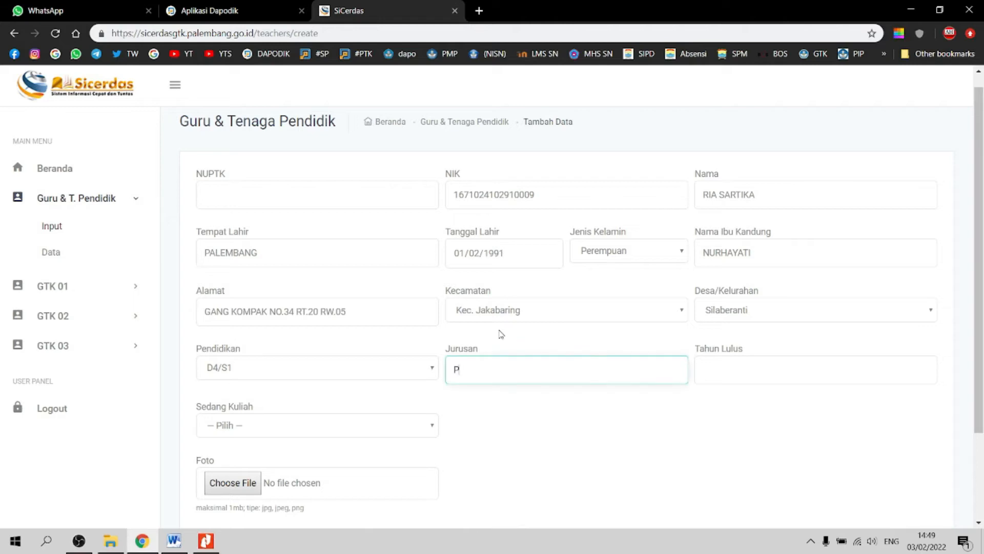
type("PGSD")
Step: Enter graduation year 2018 and set Sedang Kuliah to Tidak
key("Tab")
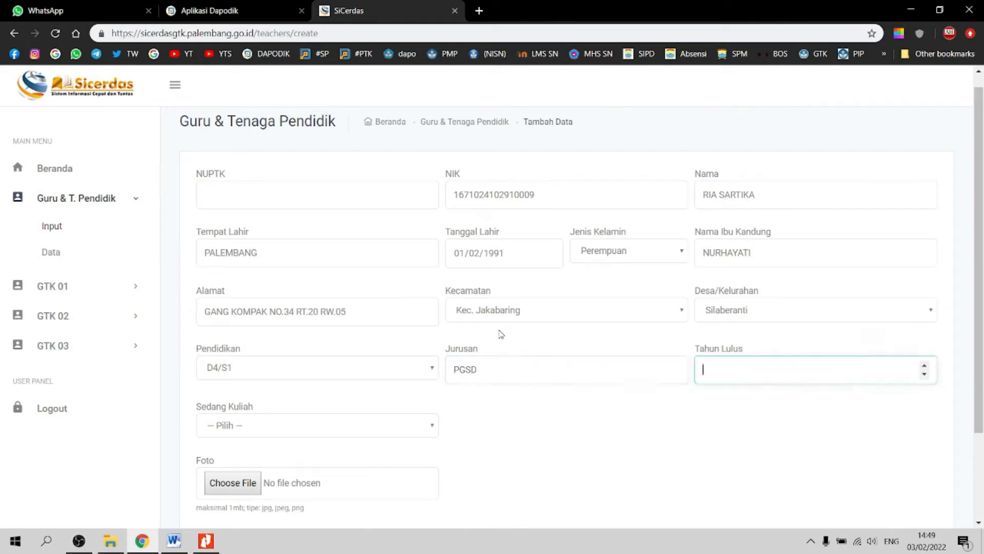
key("alt+Tab")
key("alt+Tab")
type("201")
key("Tab")
left_click(240, 423)
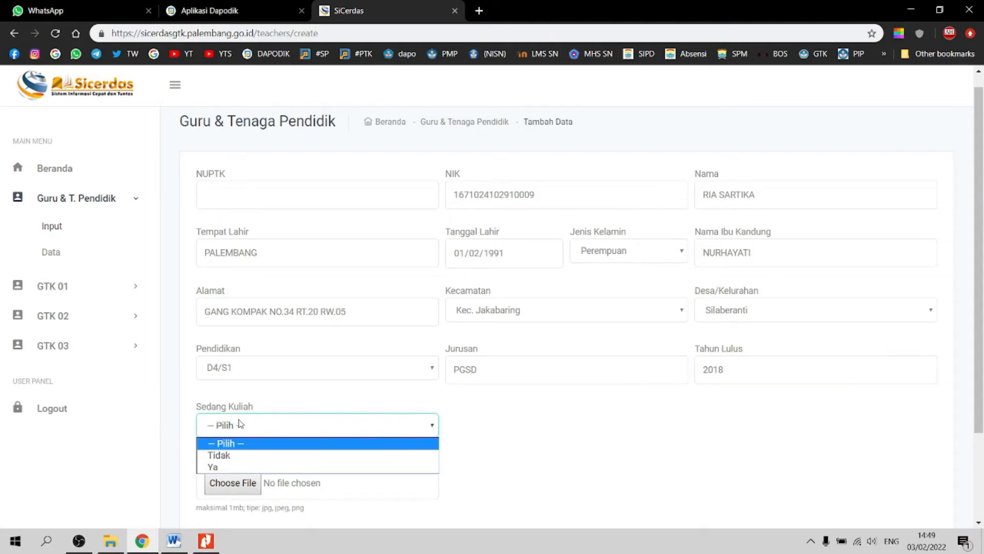
left_click(237, 454)
Step: Attach foto tika.jpeg from Desktop > TIKA as the photo and save with Simpan
scroll(638, 441, "down", 2)
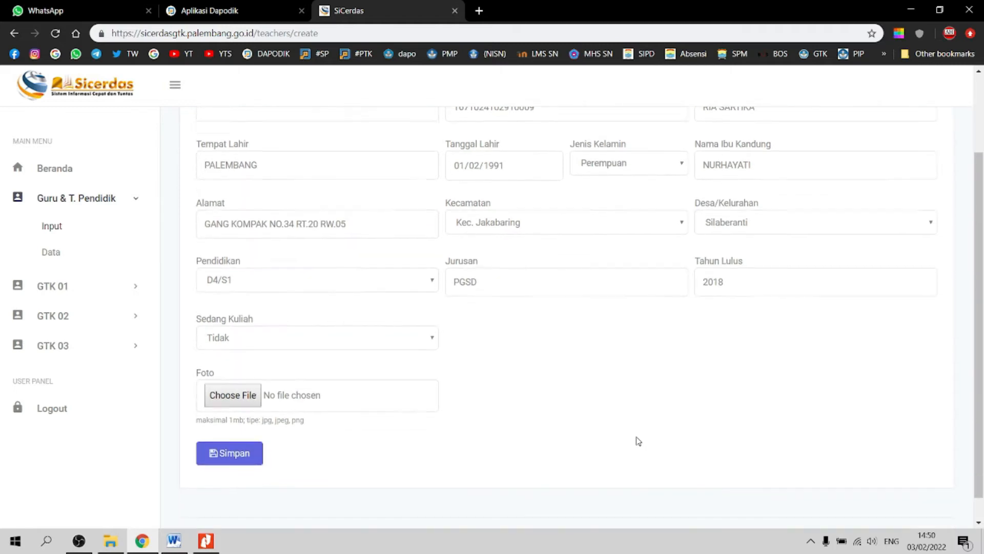
scroll(638, 440, "down", 1)
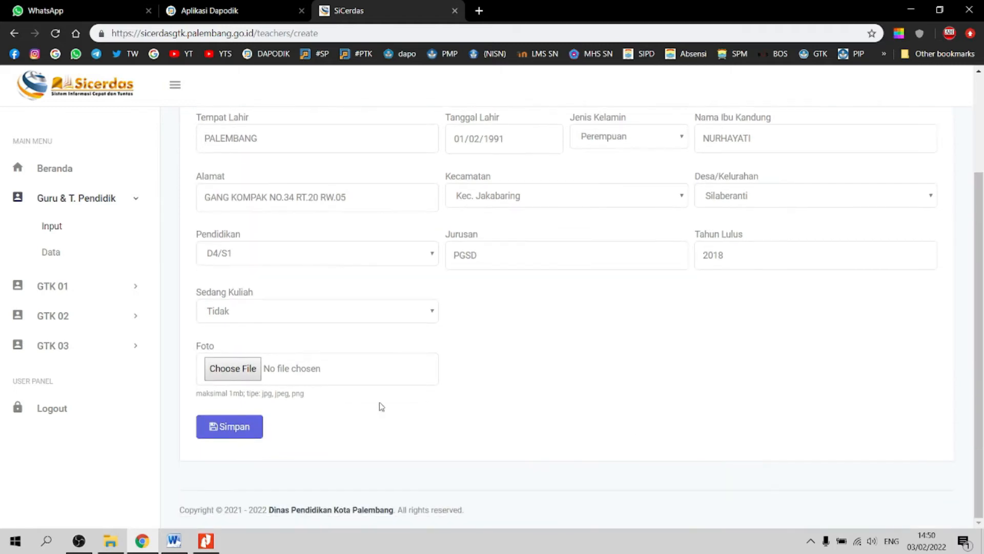
left_click(252, 376)
left_click(51, 110)
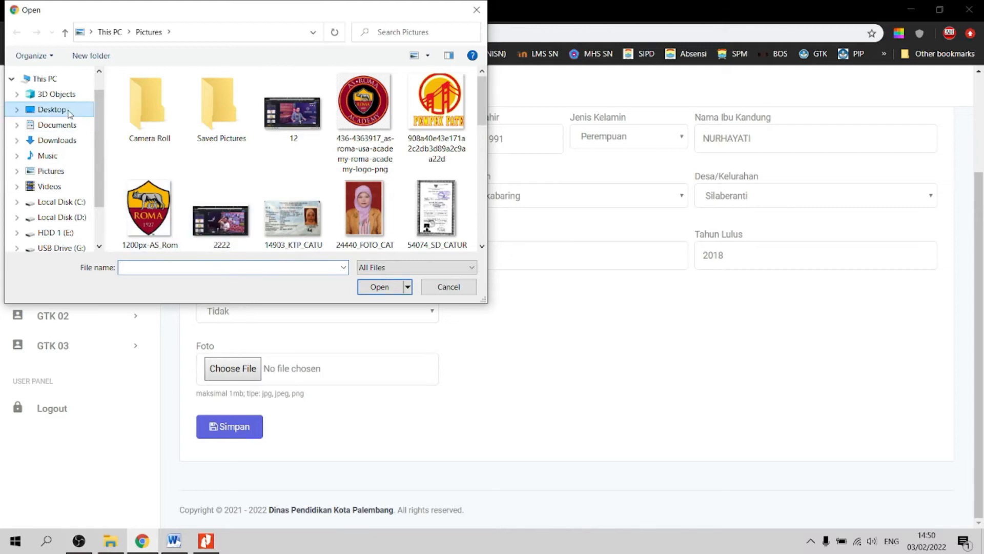
double_click(294, 118)
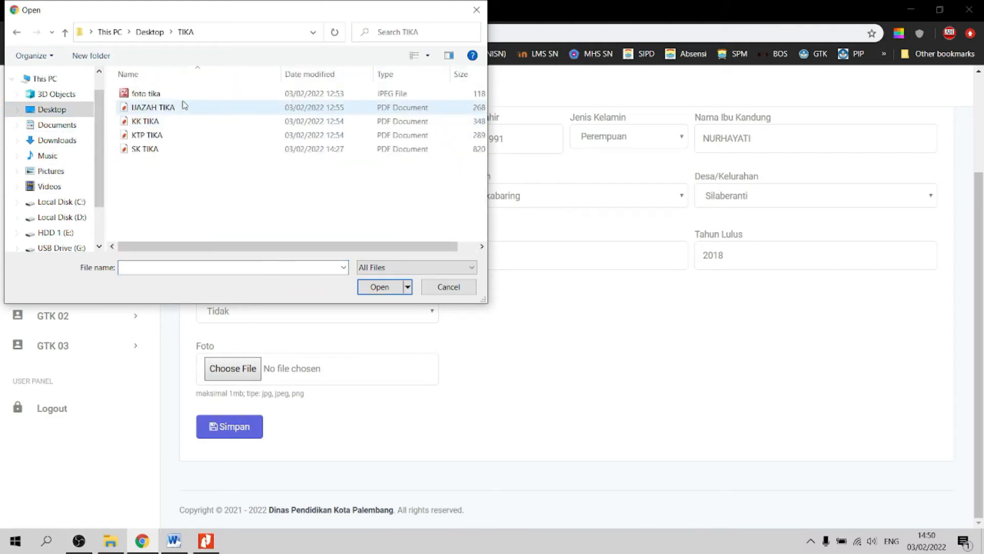
left_click(149, 98)
double_click(149, 97)
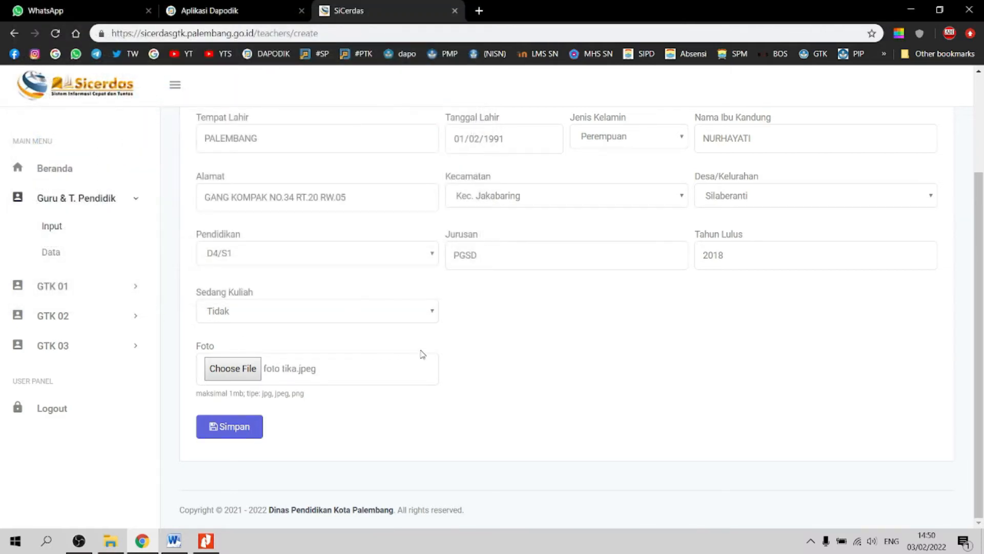
left_click(241, 429)
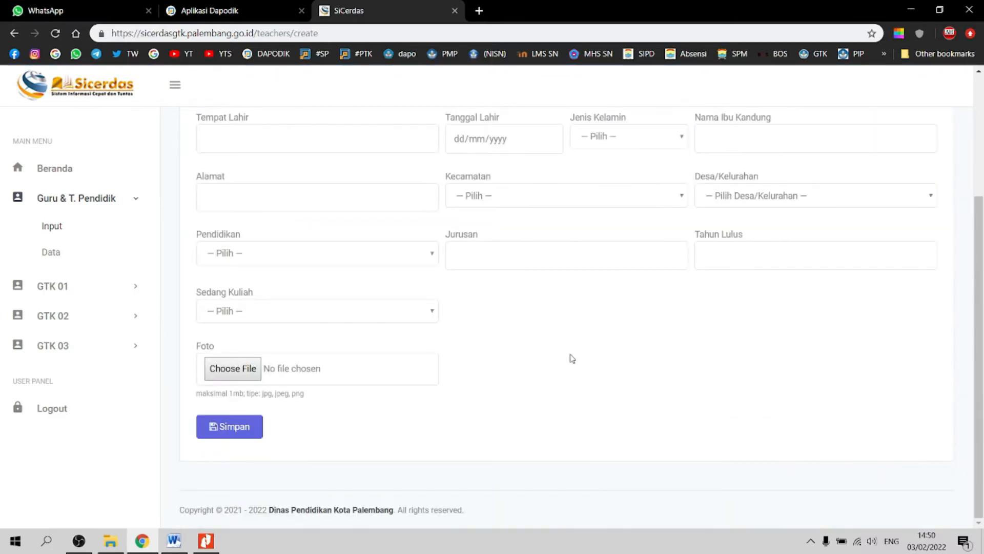
Step: Open Guru & T. Pendidik > Data to see the three teacher entries, including the new one
scroll(309, 270, "up", 3)
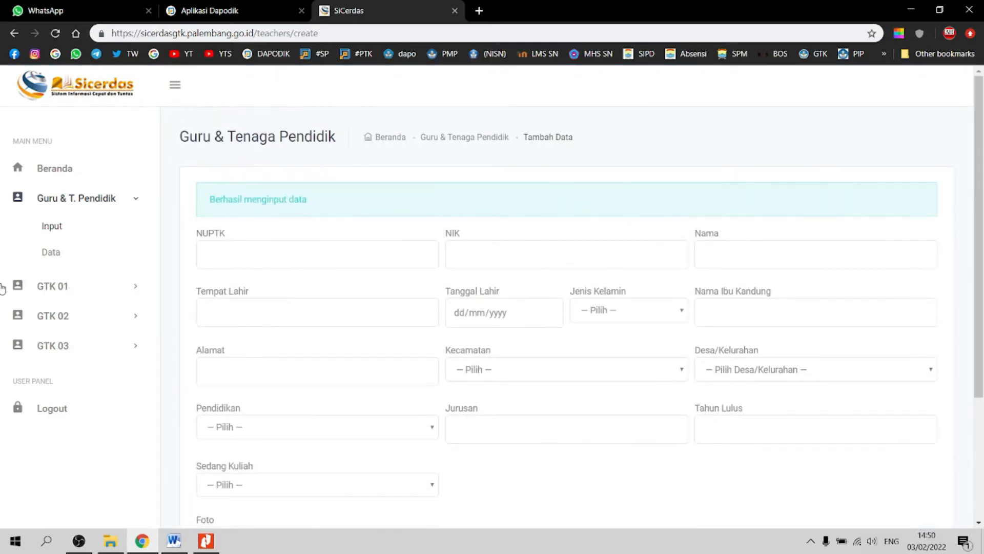
left_click(56, 259)
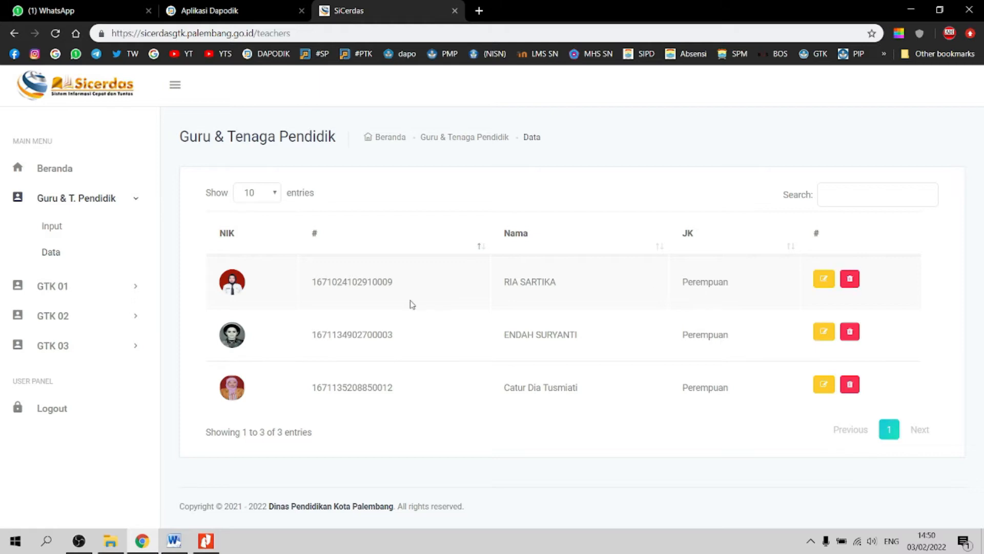
left_click(849, 279)
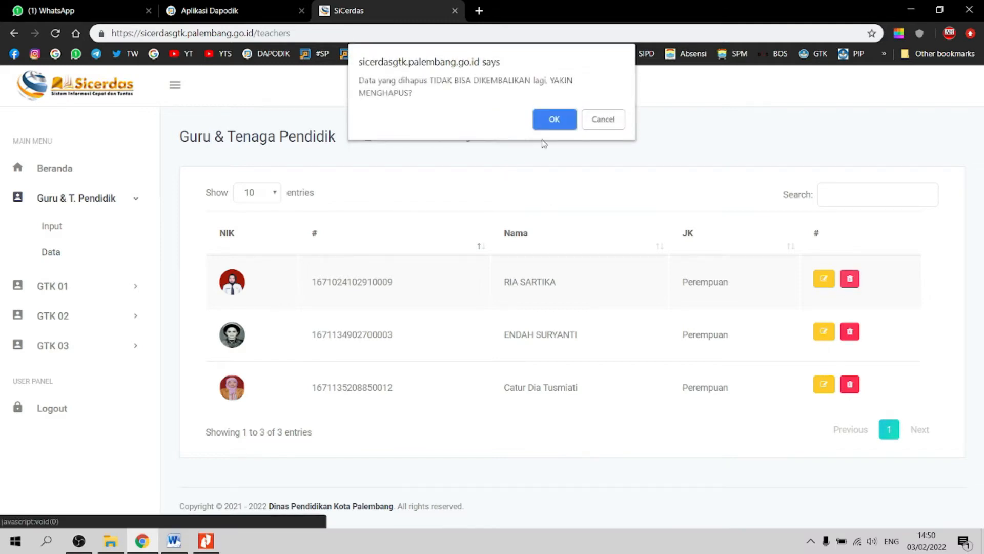
left_click(555, 121)
left_click(849, 279)
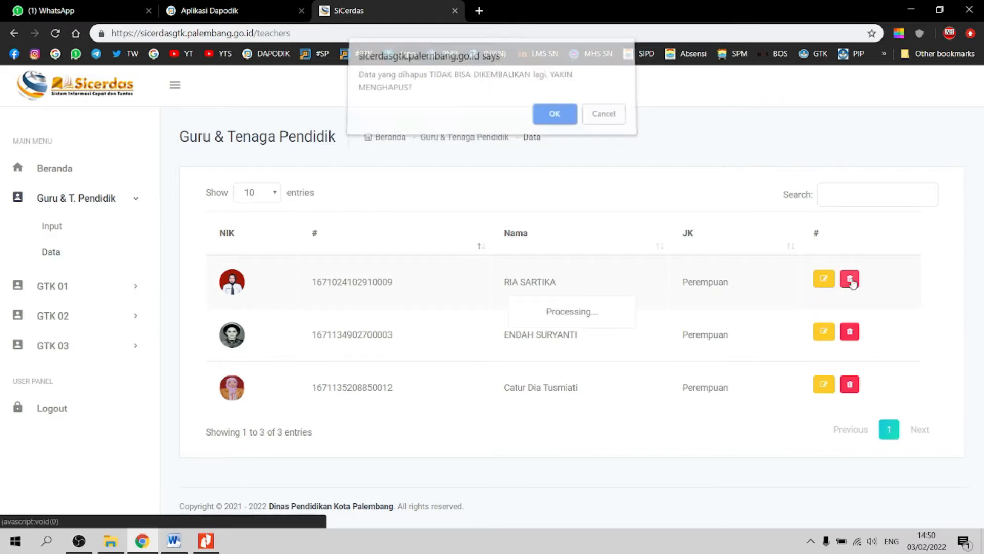
left_click(555, 118)
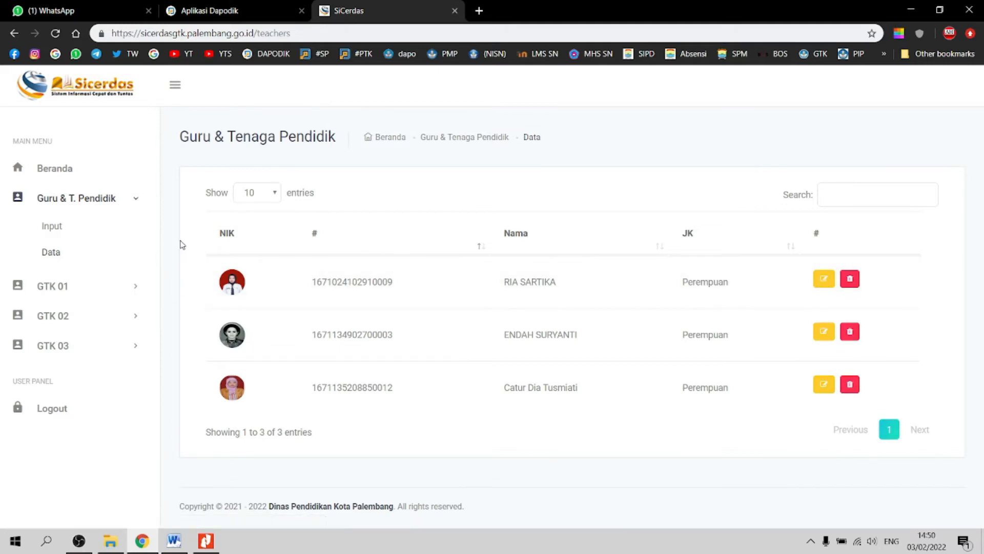
Step: Go to the GTK 01 Input page listing the three teachers available for entry
left_click(137, 292)
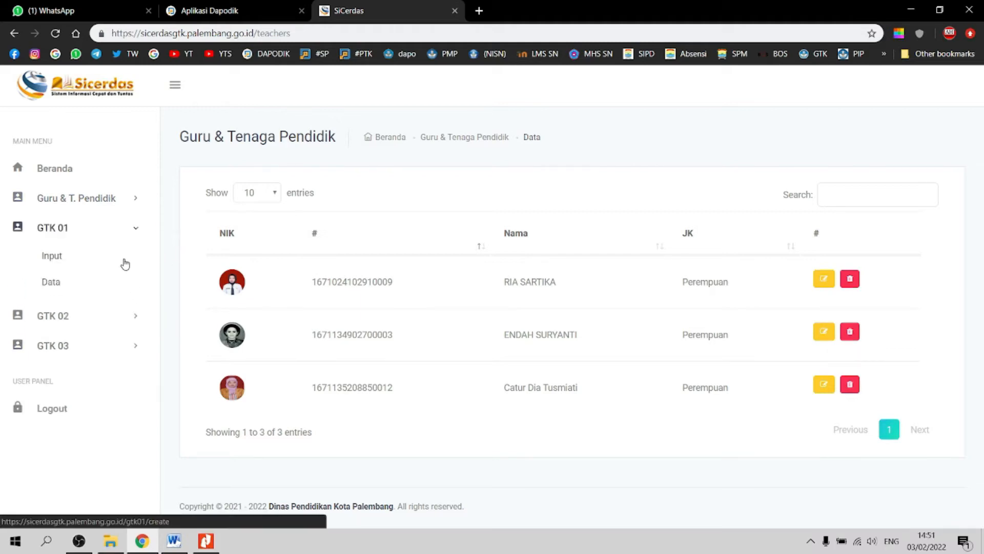
left_click(51, 282)
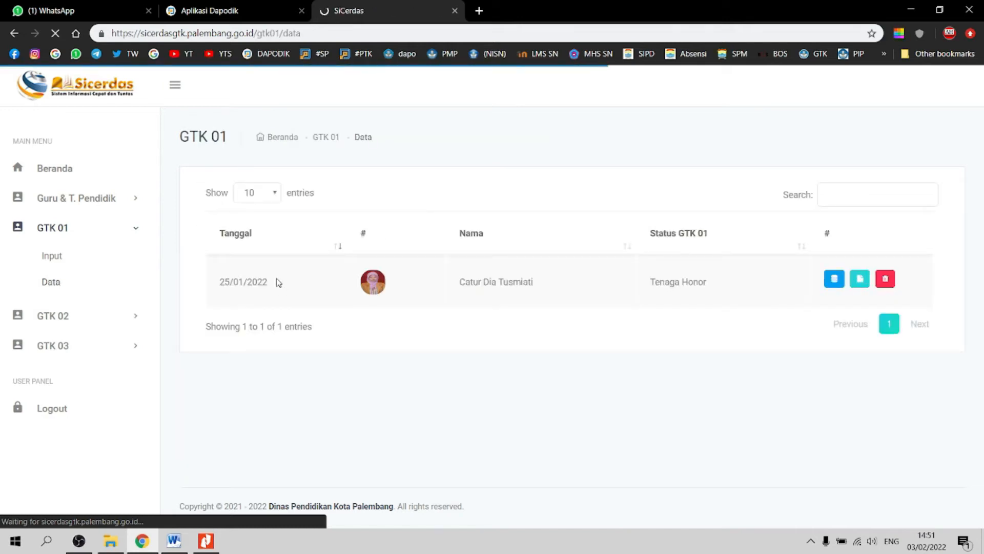
left_click(55, 263)
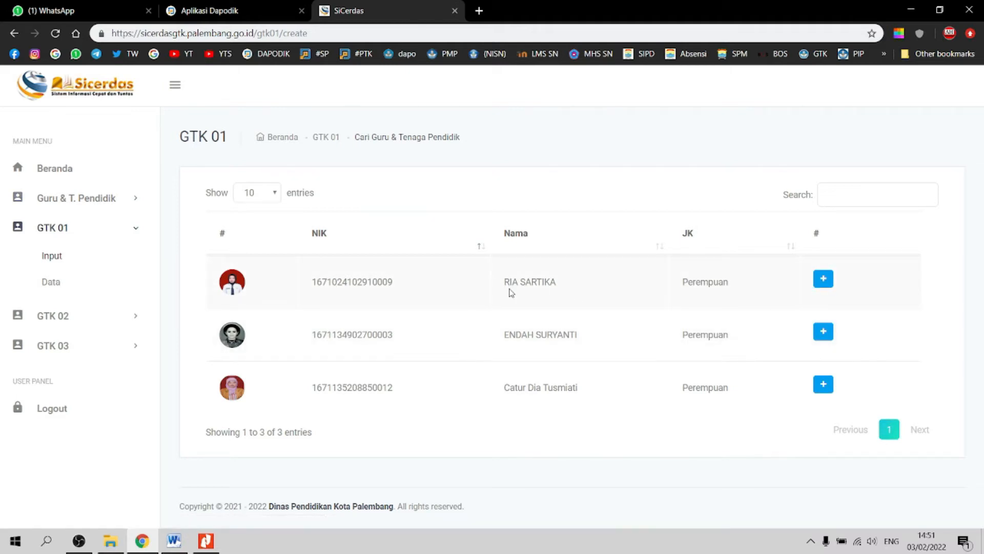
Step: Open the teacher's GTK 01 form and set Status GTK to Guru Honor
left_click(829, 284)
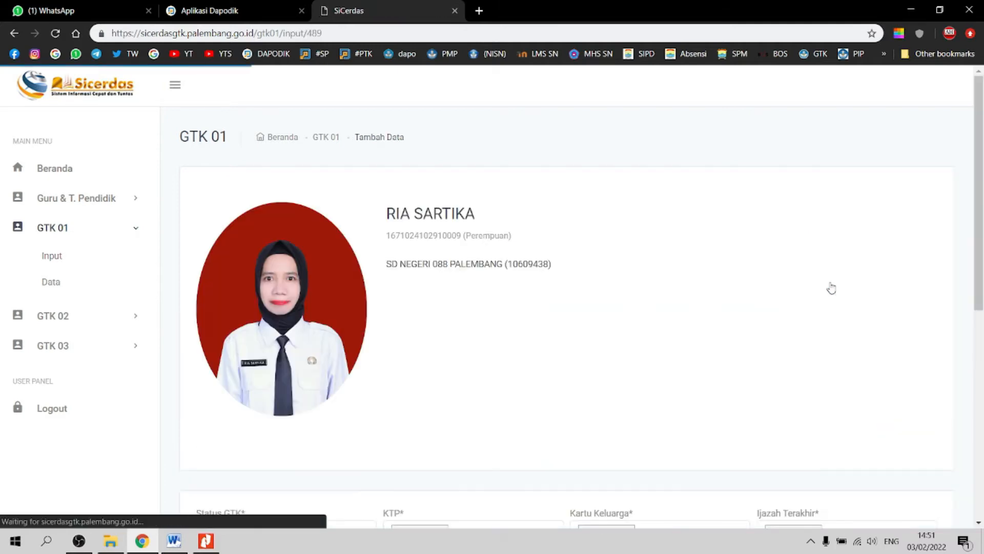
scroll(827, 287, "down", 5)
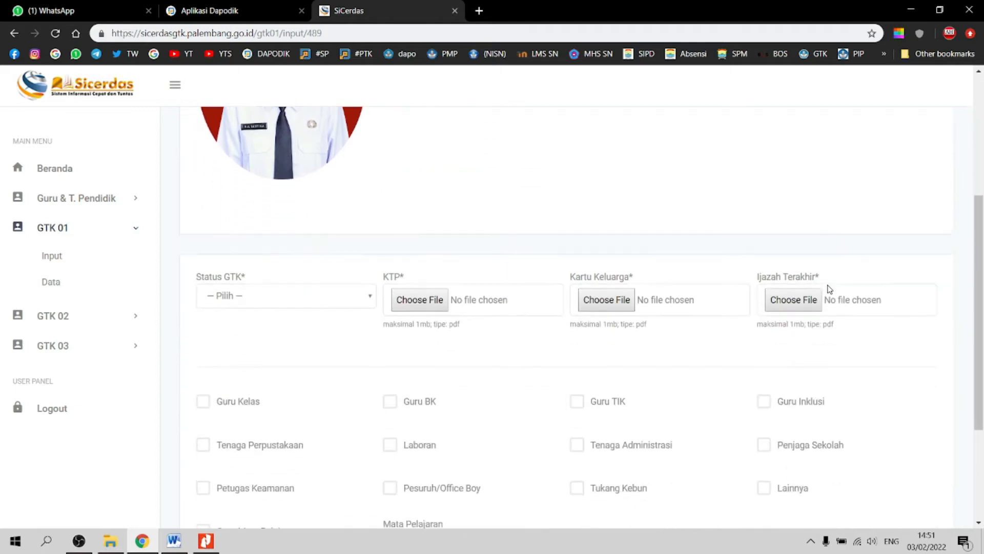
scroll(817, 300, "down", 1)
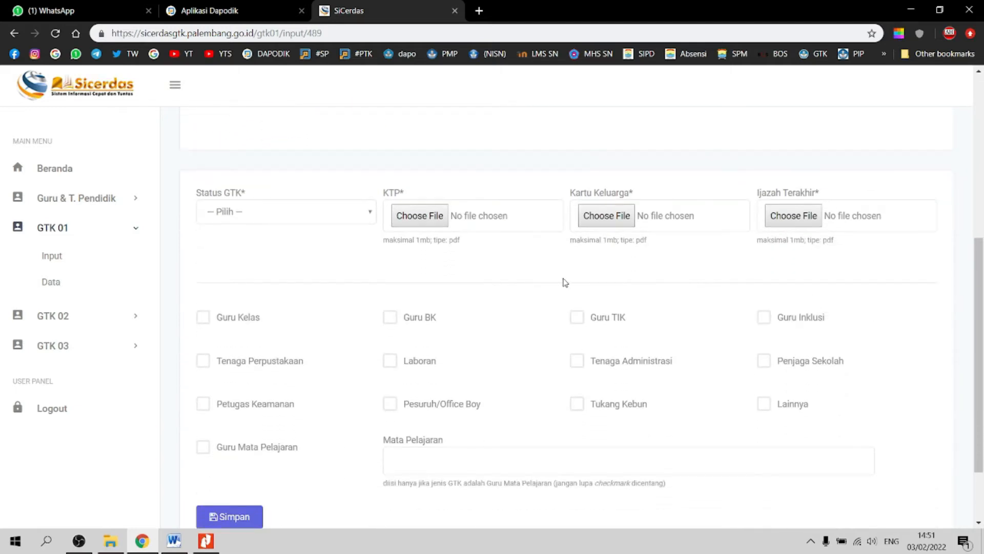
left_click(365, 219)
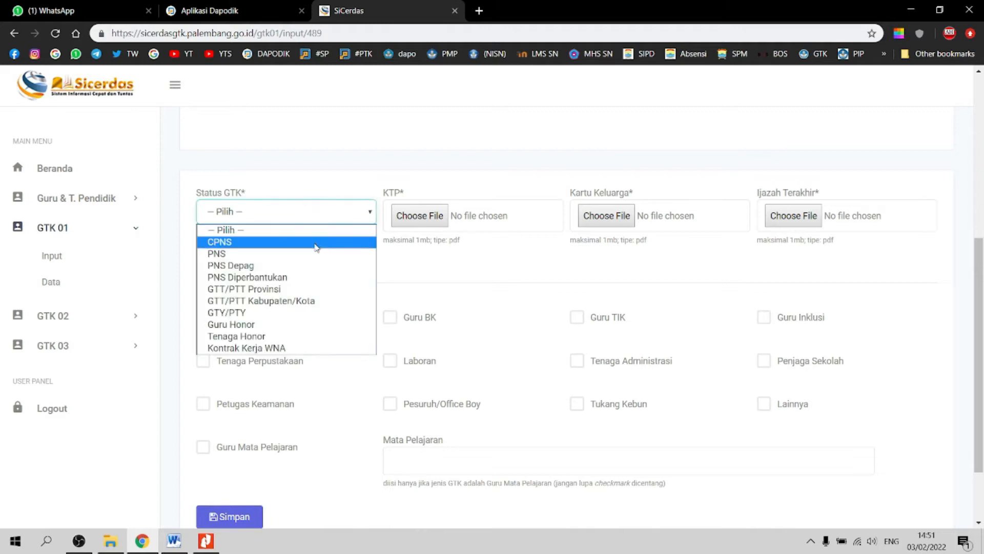
left_click(261, 325)
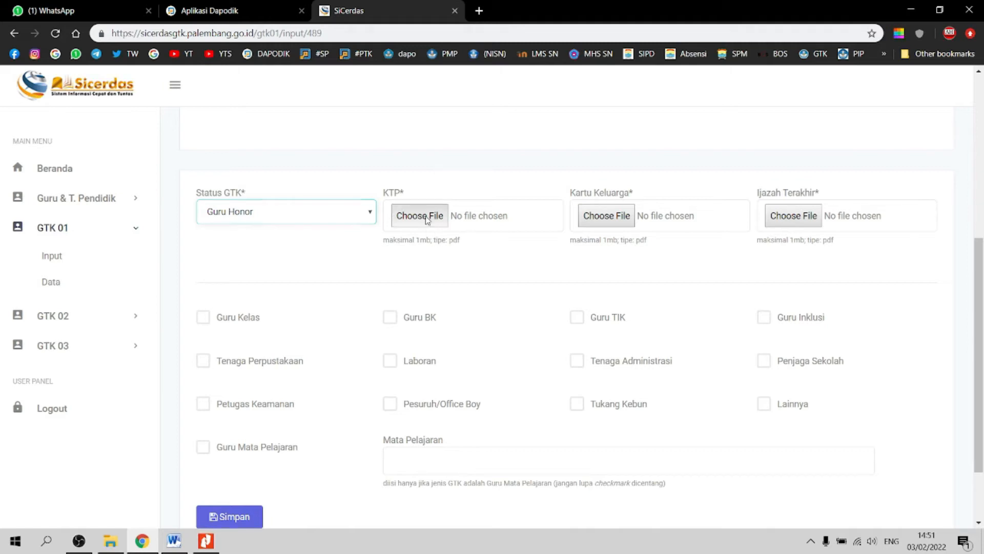
Step: Attach the KTP, KK and IJAZAH TIKA PDF files to the form
left_click(408, 218)
left_click(150, 135)
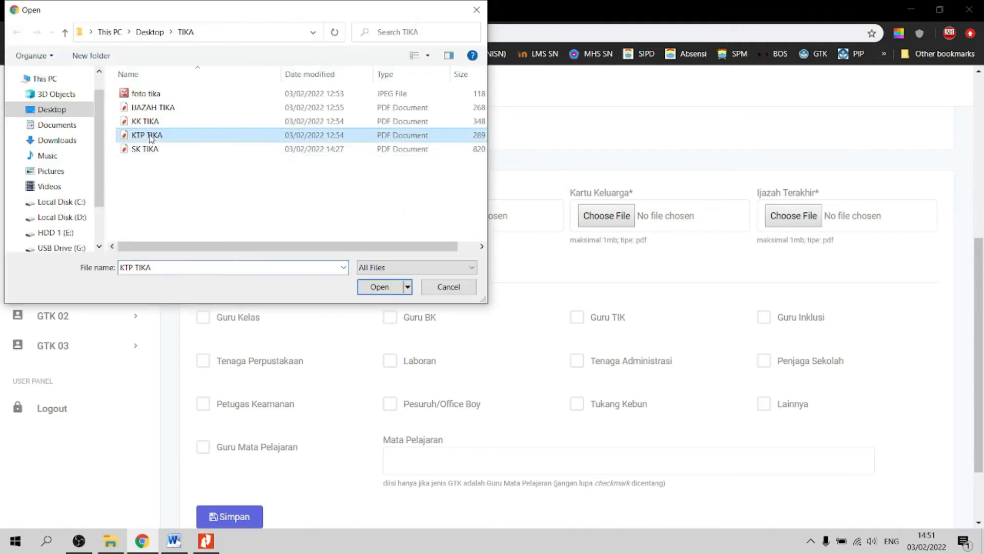
left_click(381, 289)
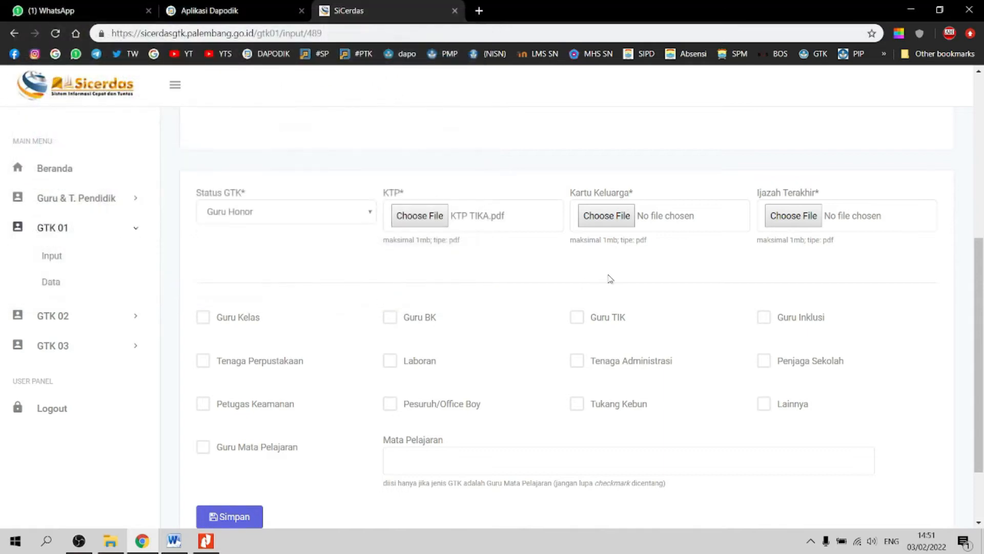
left_click(603, 219)
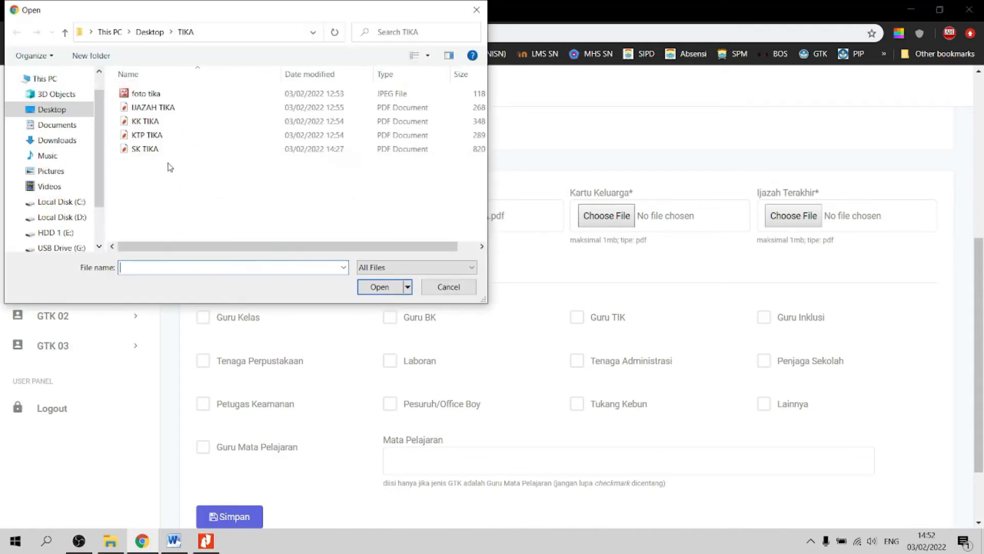
left_click(147, 121)
left_click(380, 287)
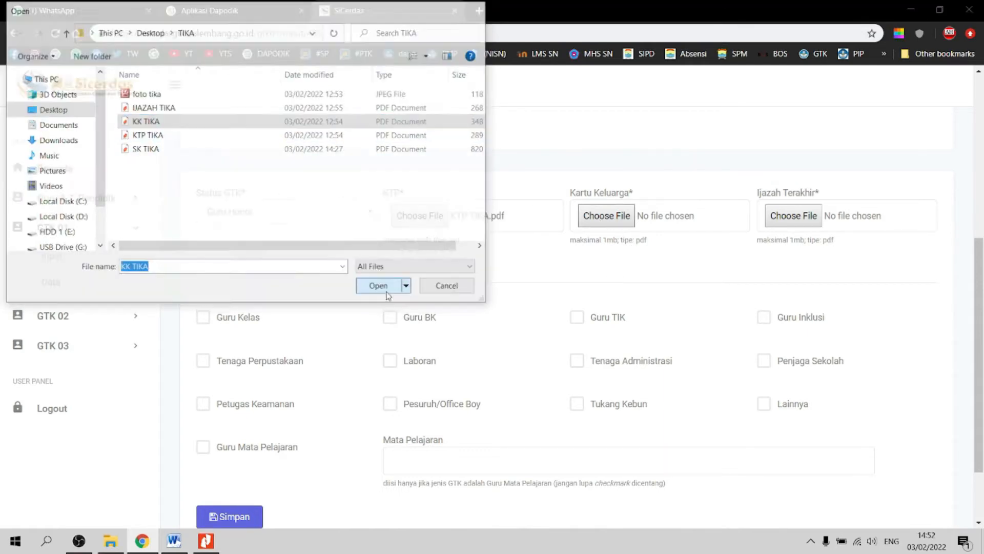
left_click(792, 217)
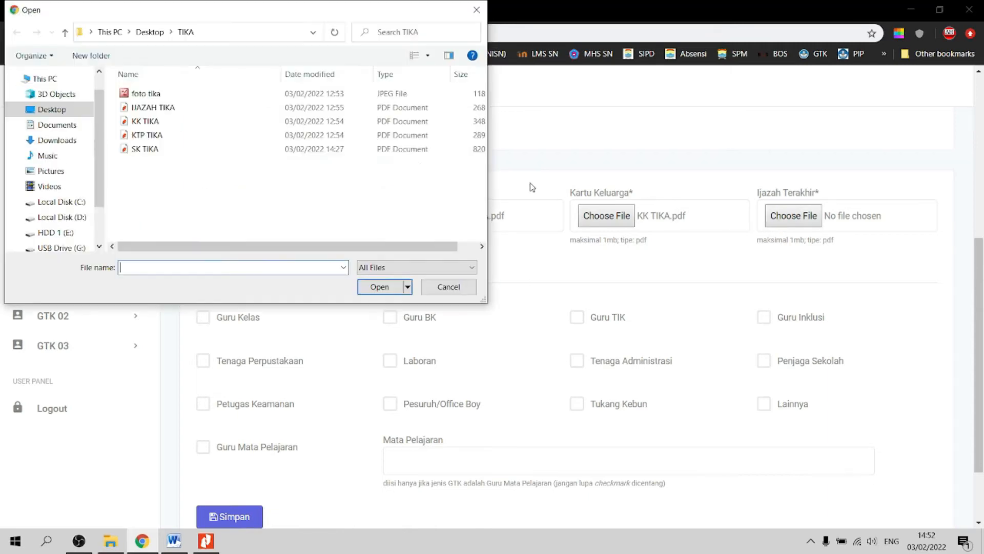
left_click(169, 109)
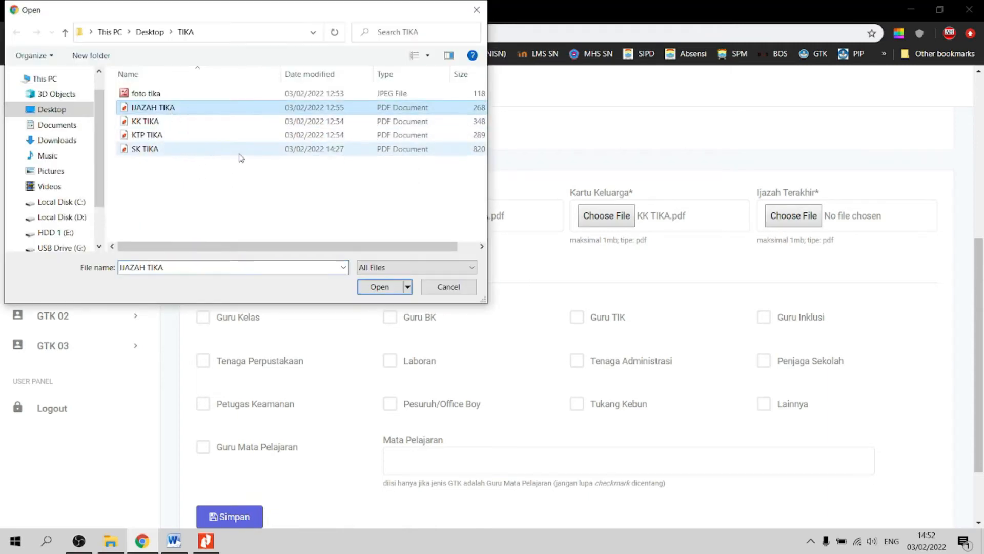
left_click(380, 287)
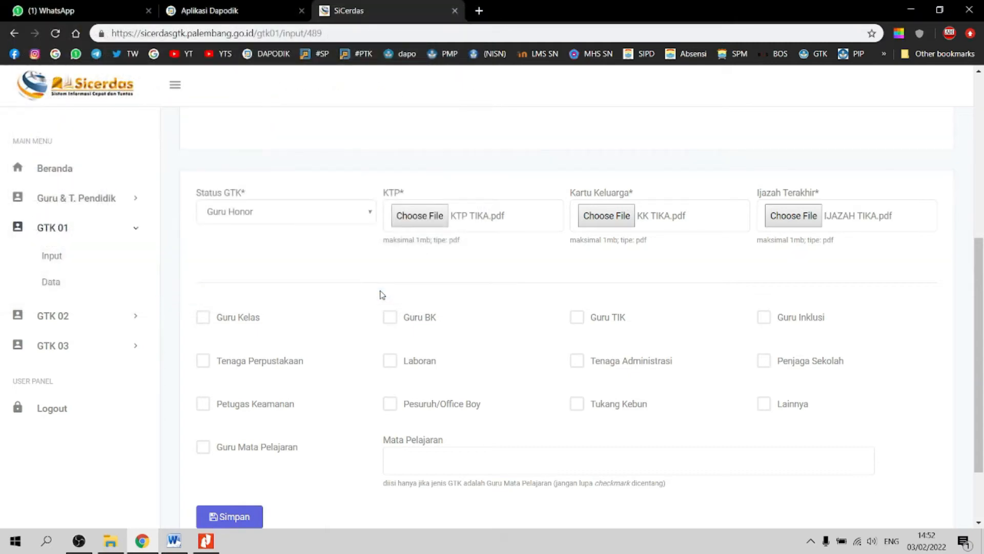
left_click_drag(978, 328, 982, 377)
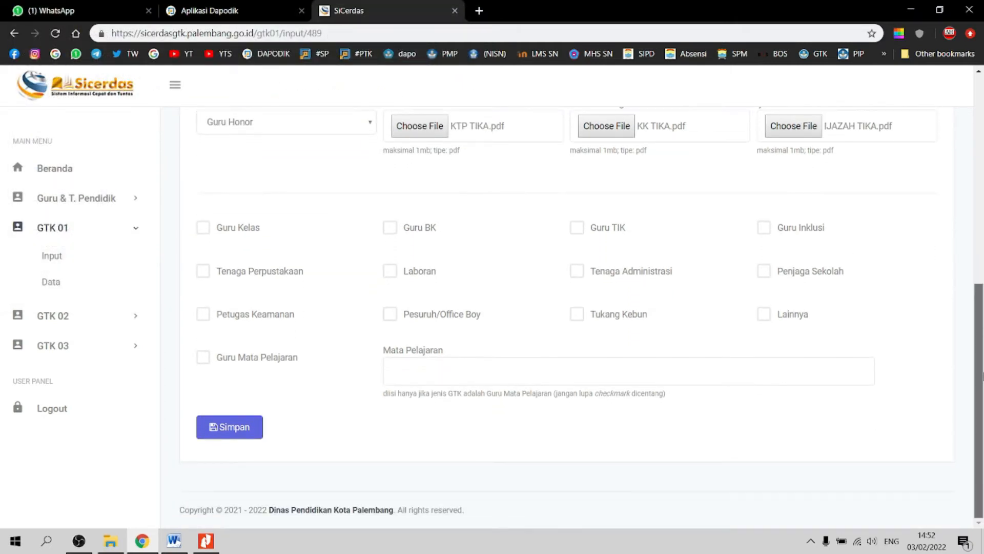
Step: Tick Guru Kelas, enter Mata Pelajaran 'GURU KELAS', and save the entry
left_click(204, 230)
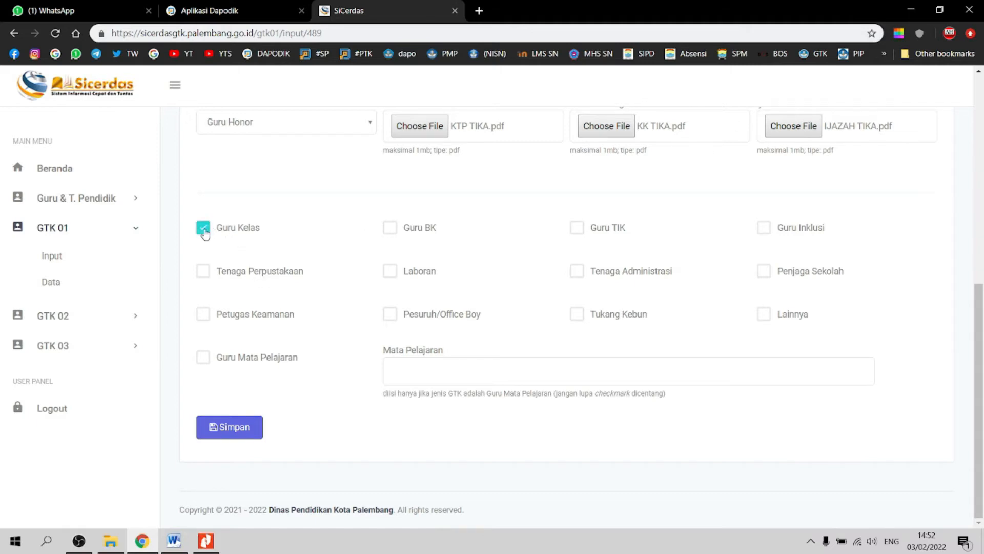
left_click(424, 374)
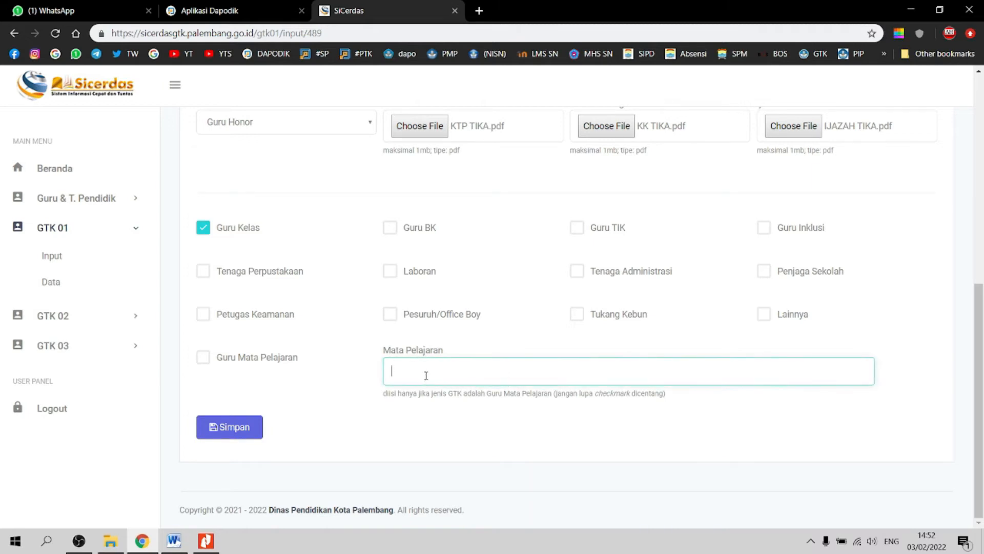
type("GURU KELAS")
left_click(246, 428)
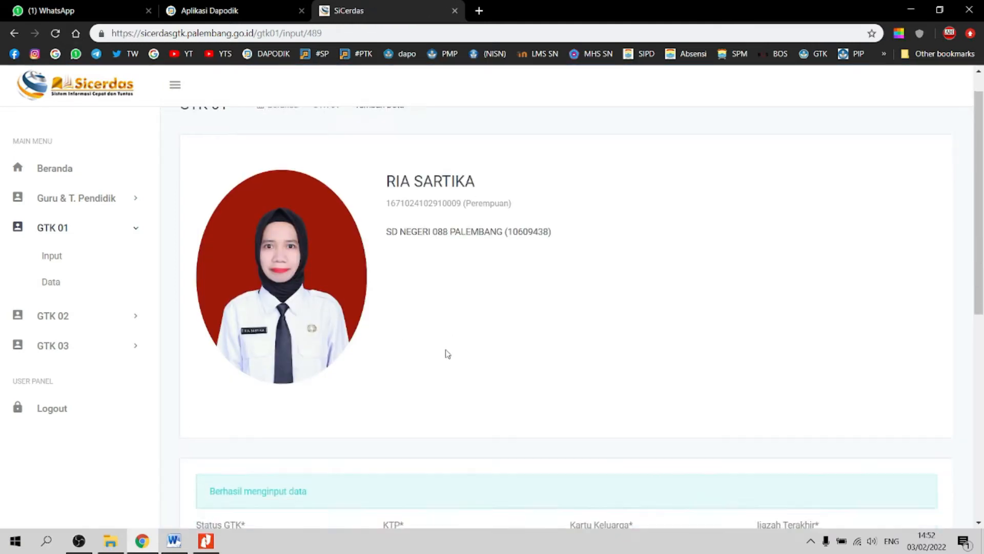
Step: Open the GTK 01 Data list to see the new 03/02/2022 Guru Honor record
scroll(448, 353, "down", 3)
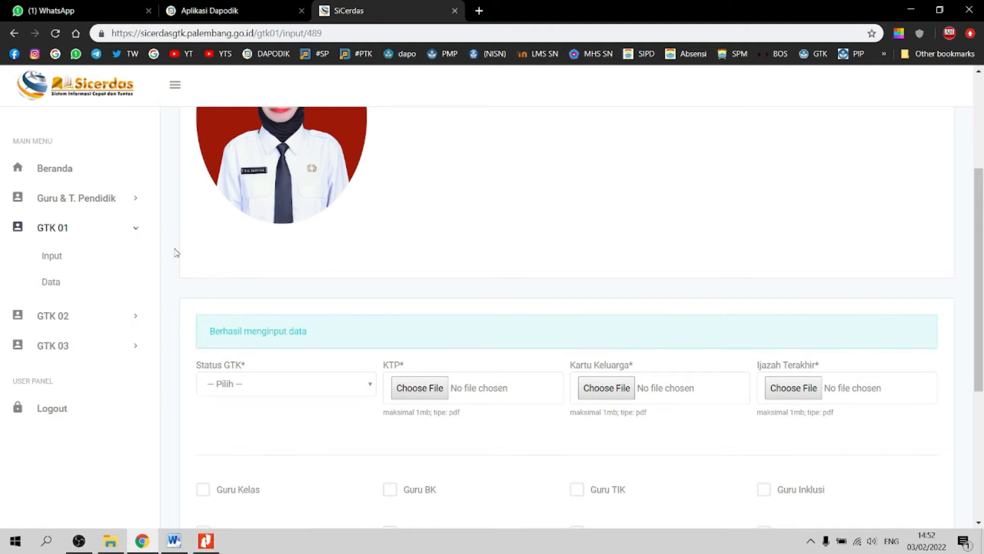
left_click(52, 283)
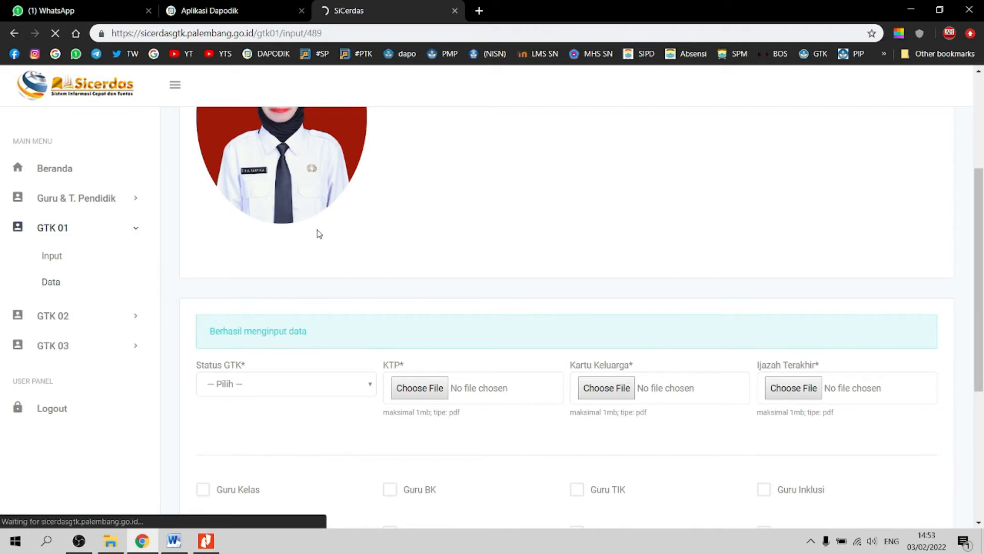
scroll(654, 244, "down", 2)
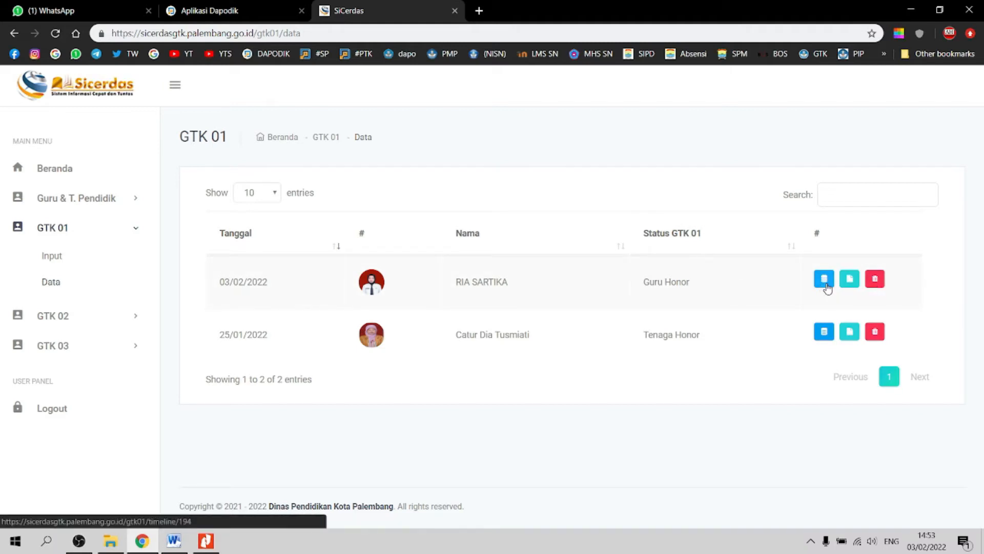
Step: Review the new entry's timeline: Diajukan, with Kepala Sekolah, Verifikator, Kepala Bidang, Kepala Dinas pending
left_click(824, 281)
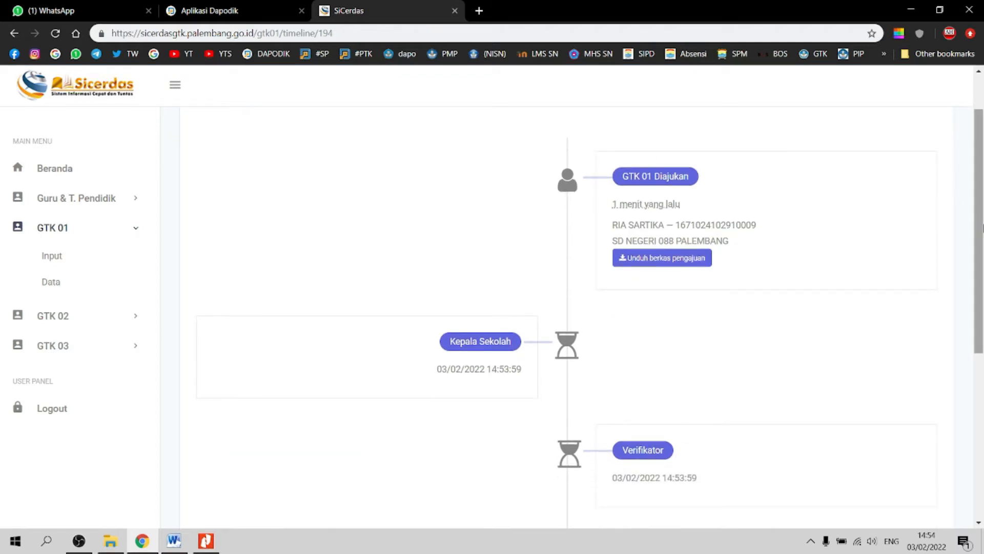
left_click_drag(979, 220, 979, 236)
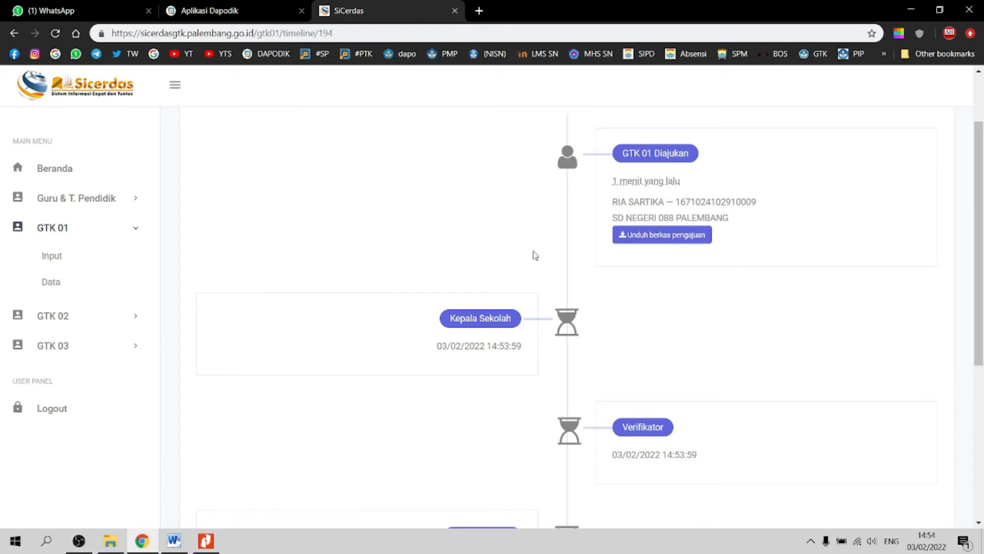
left_click_drag(982, 284, 982, 342)
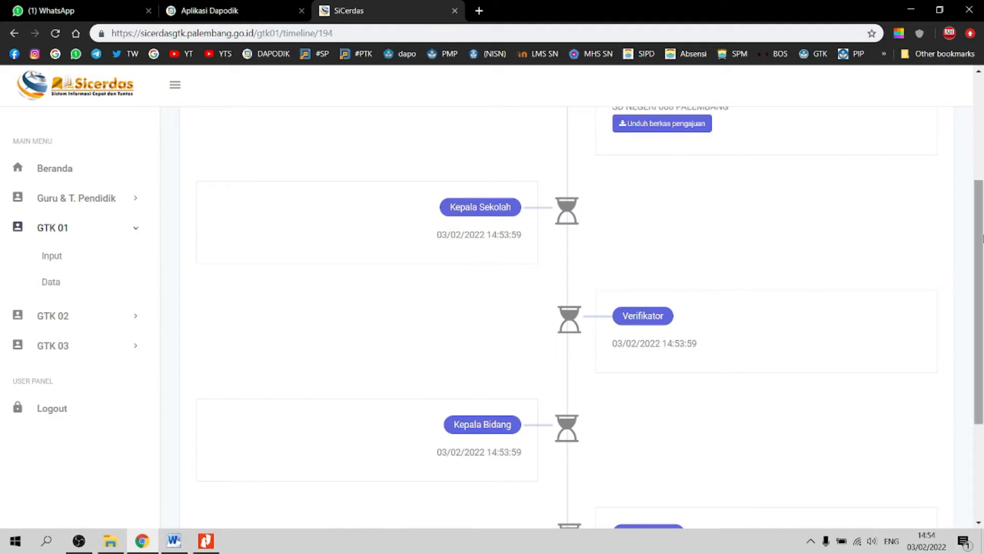
left_click_drag(980, 236, 980, 302)
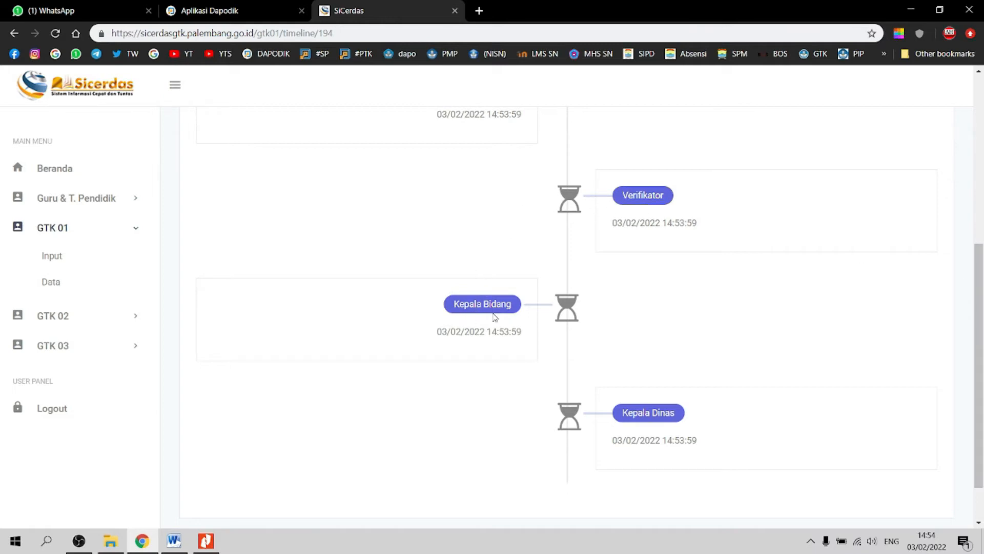
left_click_drag(979, 327, 981, 364)
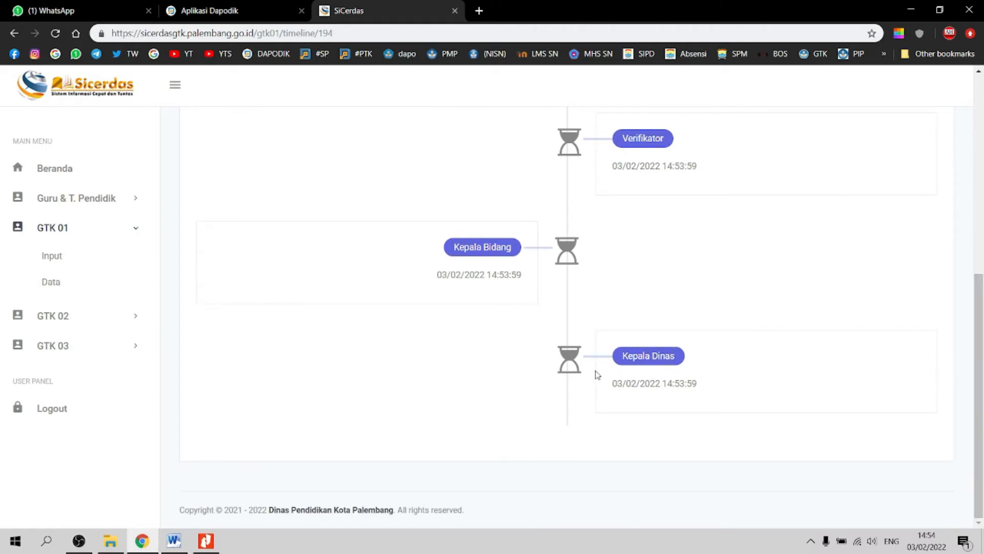
left_click_drag(979, 402, 979, 248)
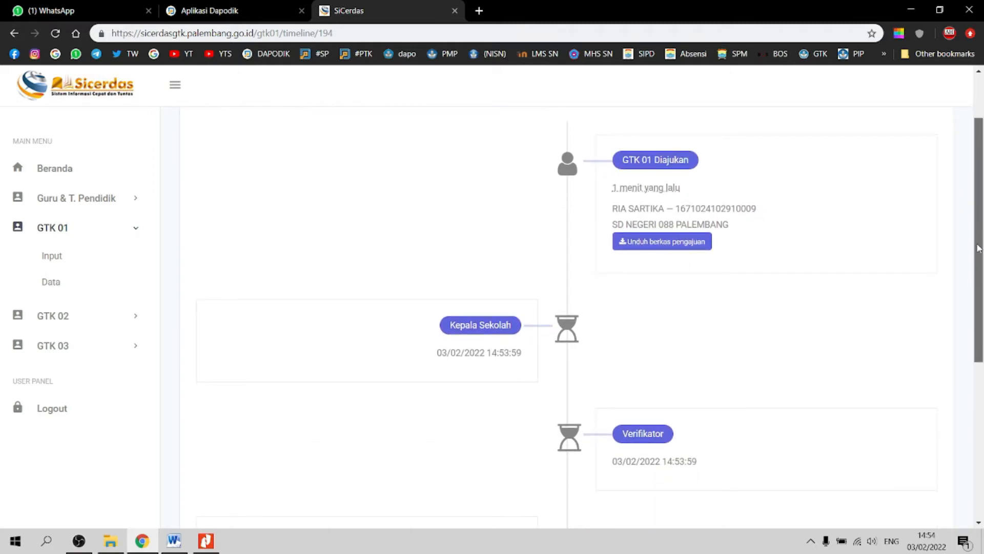
scroll(979, 248, "up", 2)
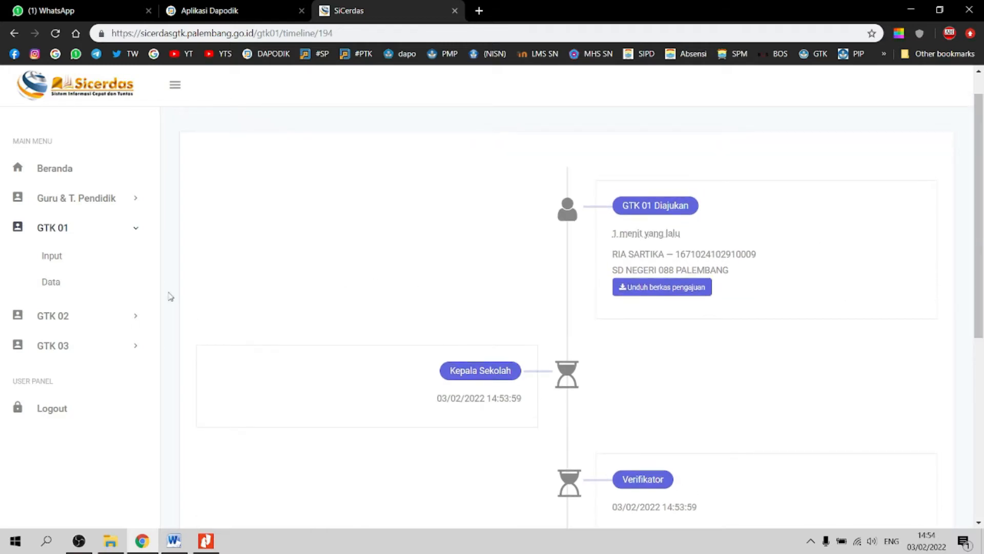
left_click(666, 290)
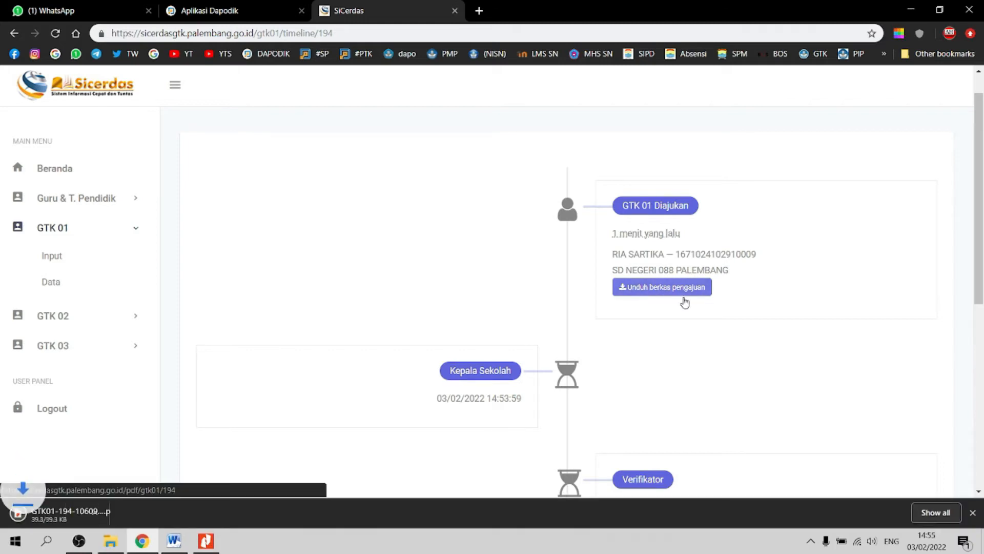
left_click(82, 514)
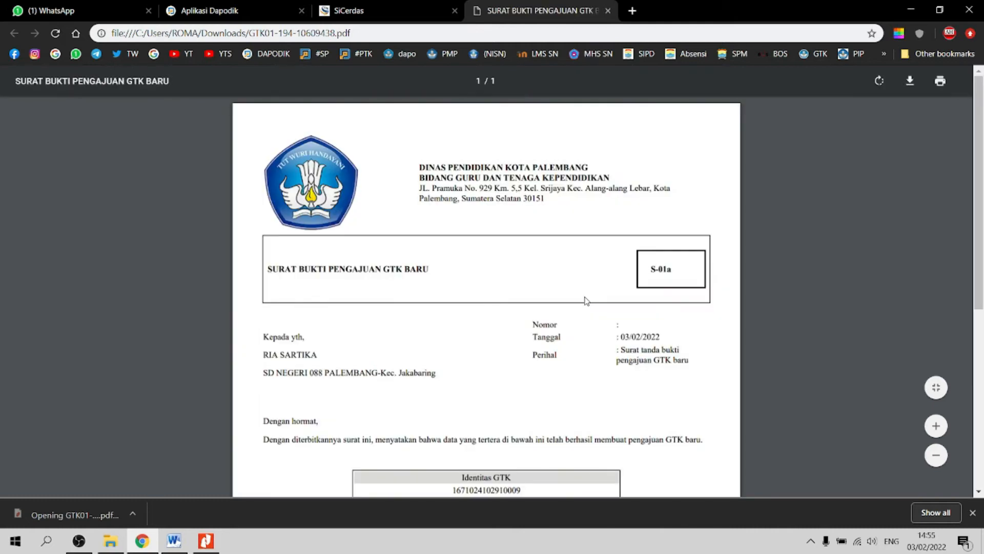
scroll(585, 300, "down", 3)
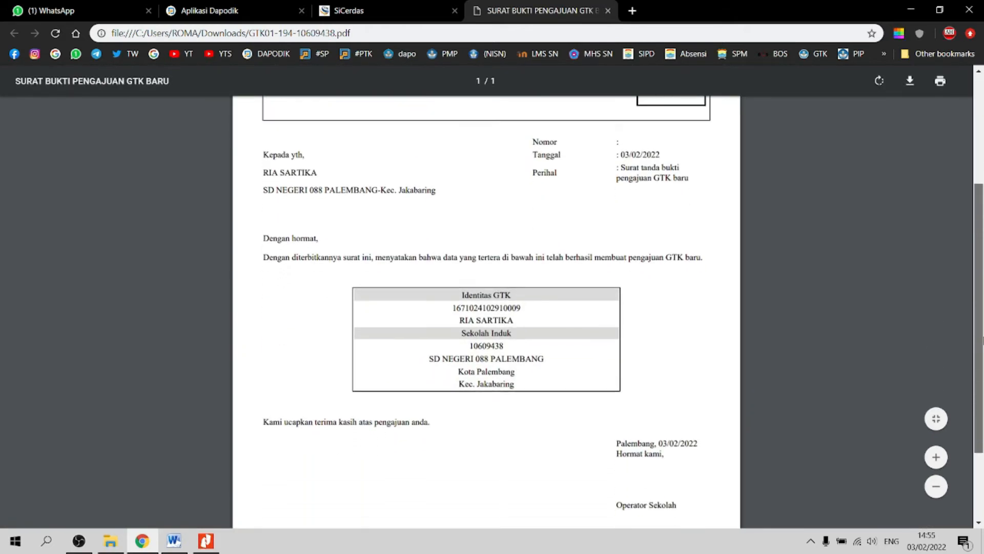
scroll(946, 398, "down", 2)
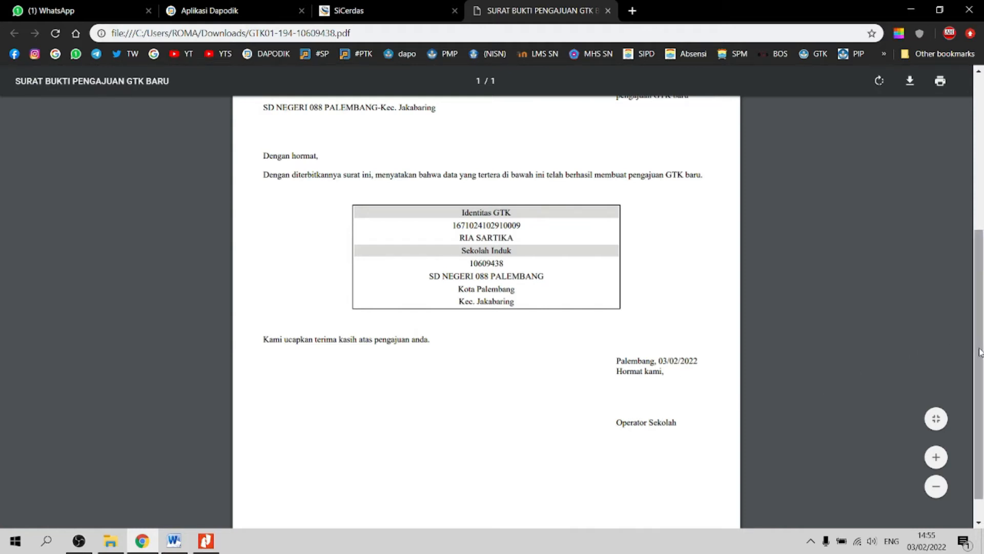
left_click_drag(979, 352, 983, 239)
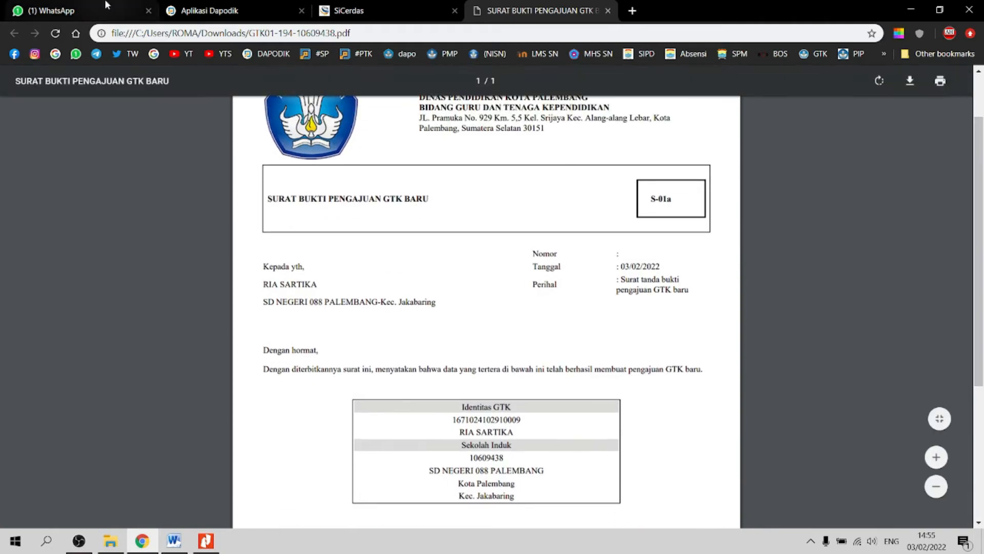
left_click(359, 10)
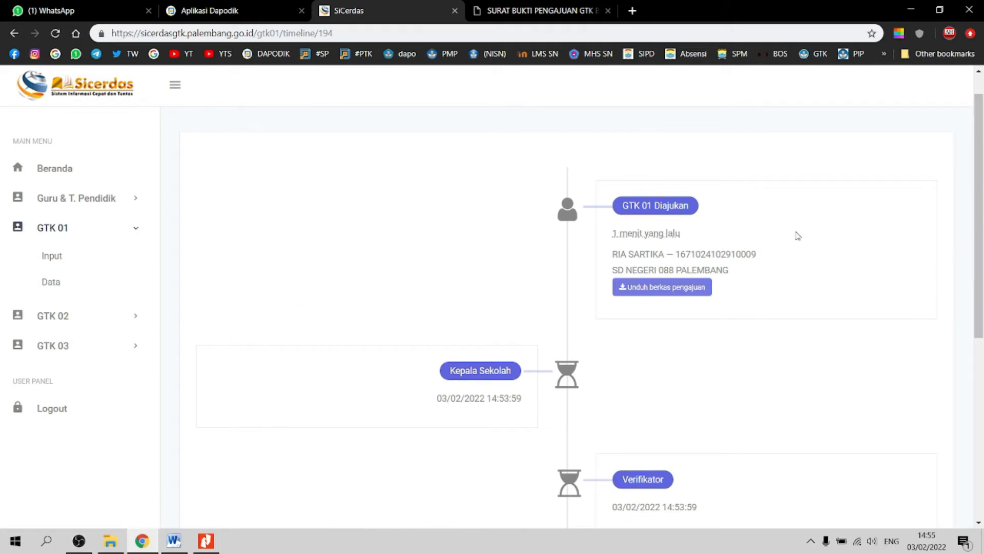
Step: Log out of SiCerdas and go to the Login GTK page
left_click_drag(980, 217, 978, 206)
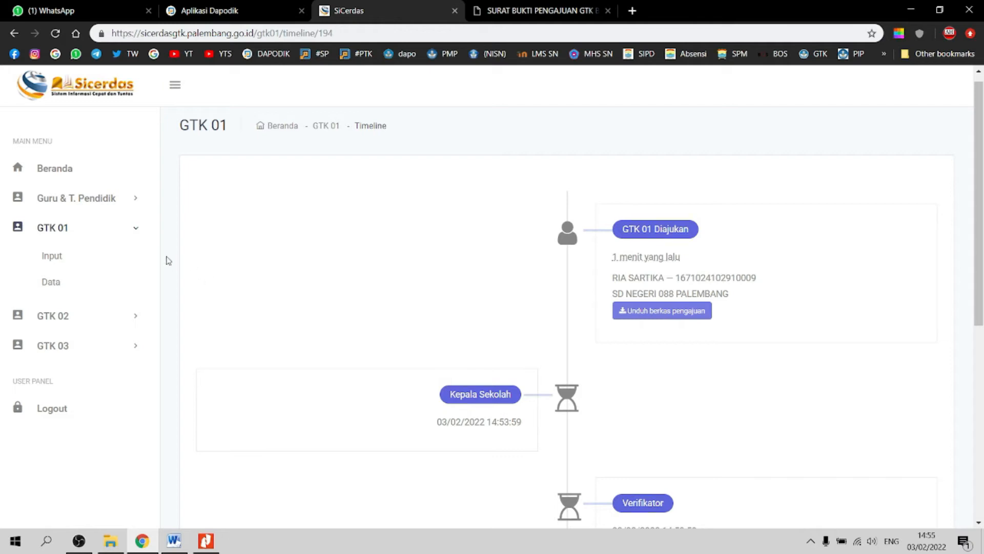
left_click(57, 413)
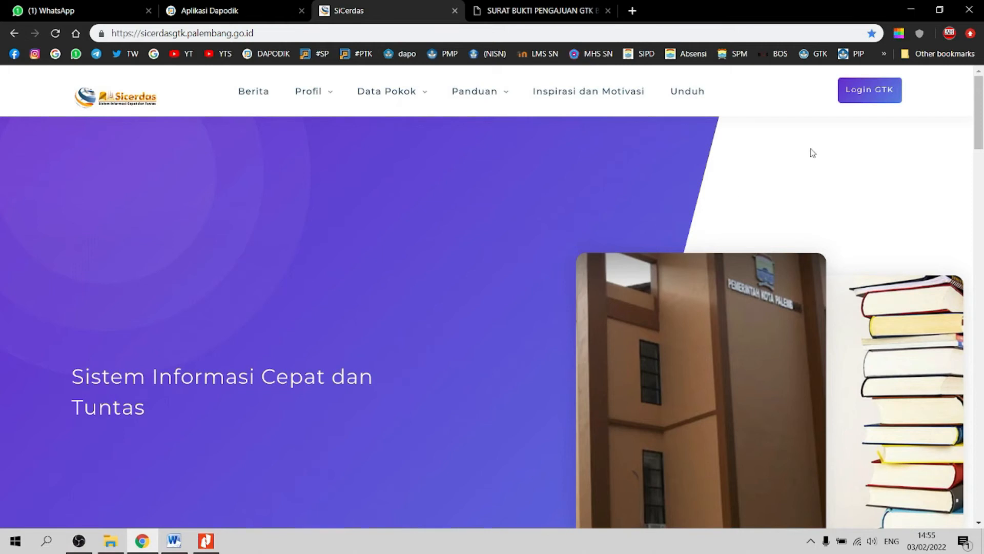
left_click(869, 89)
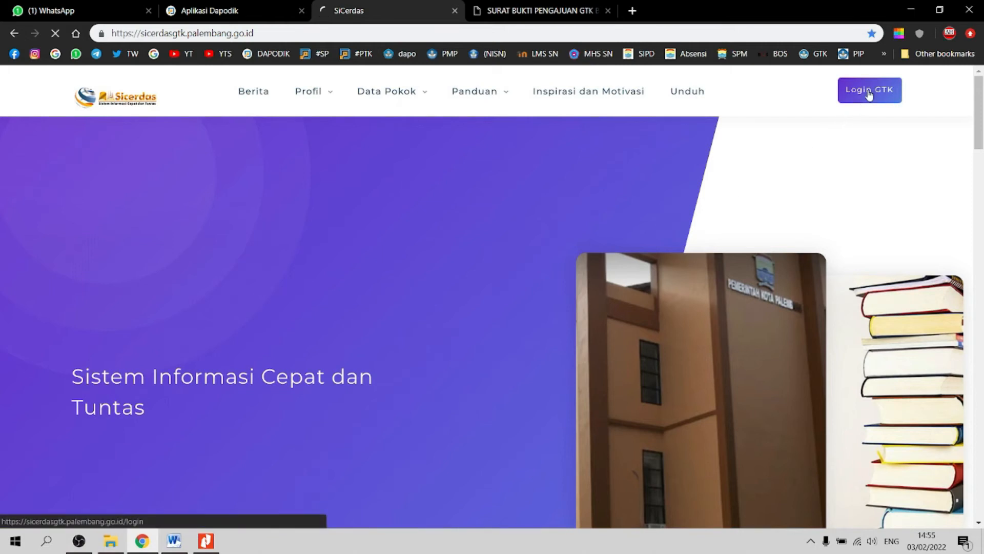
Step: Sign in with a different saved account from Chrome's autofill list
left_click(589, 240)
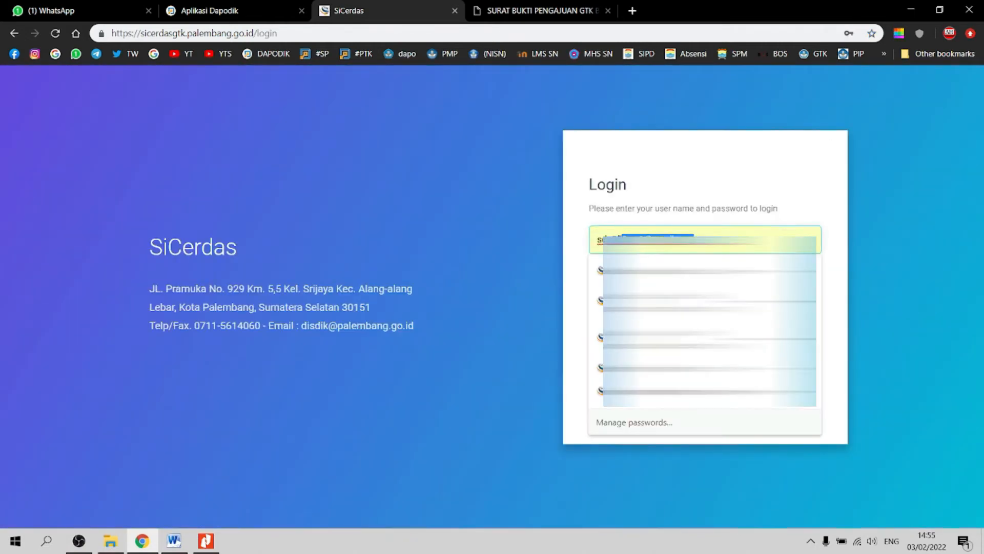
key("BackSpace")
type("Us")
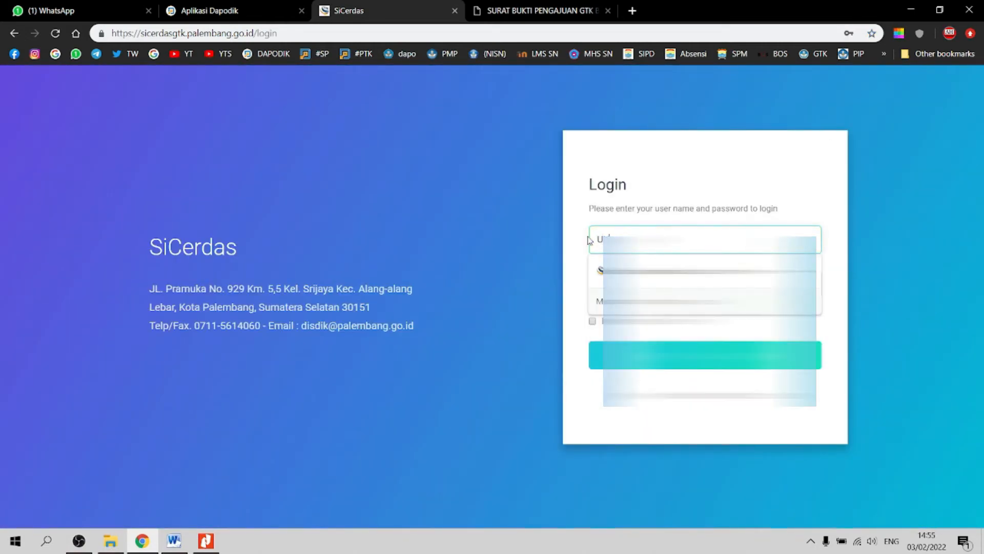
key("BackSpace")
key("BackSpace")
type("u")
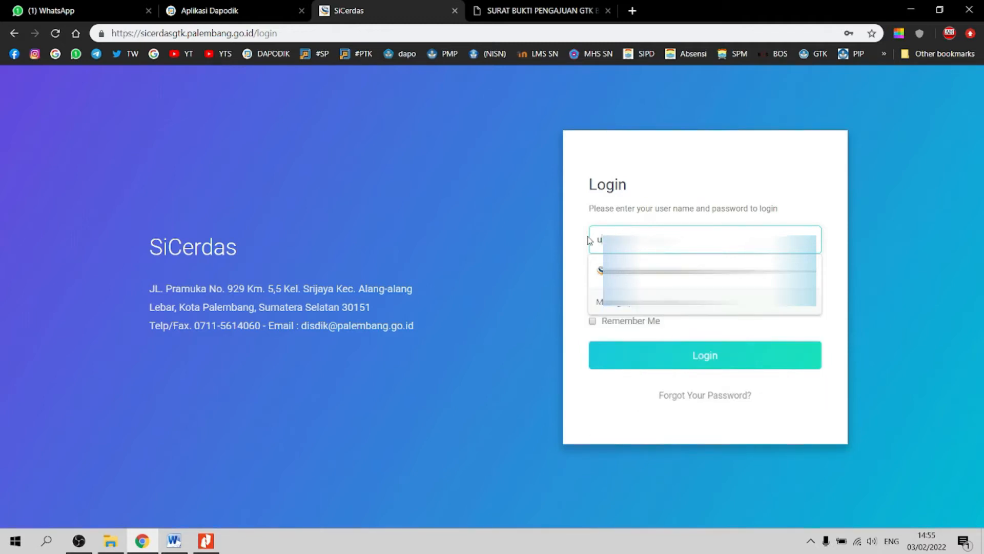
key("Down")
key("Return")
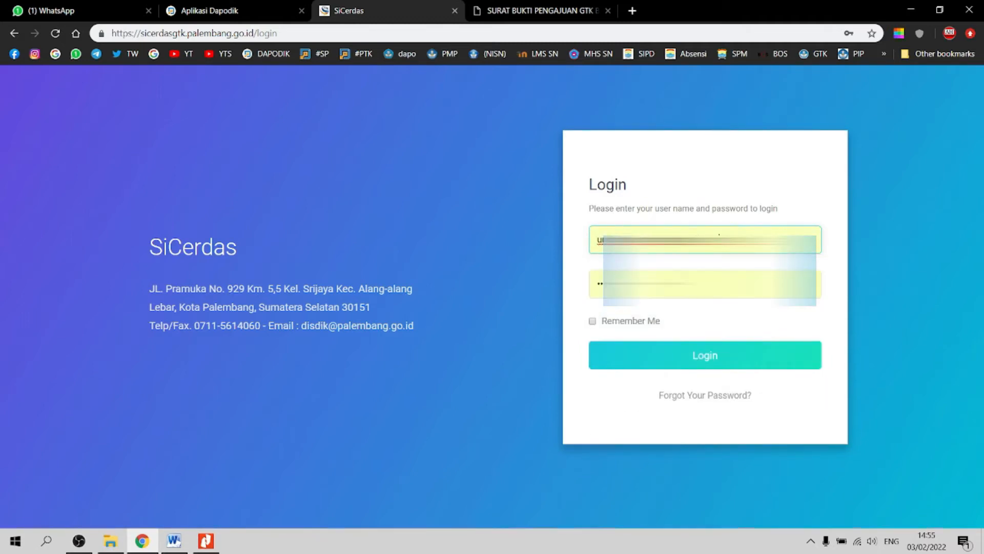
left_click(703, 355)
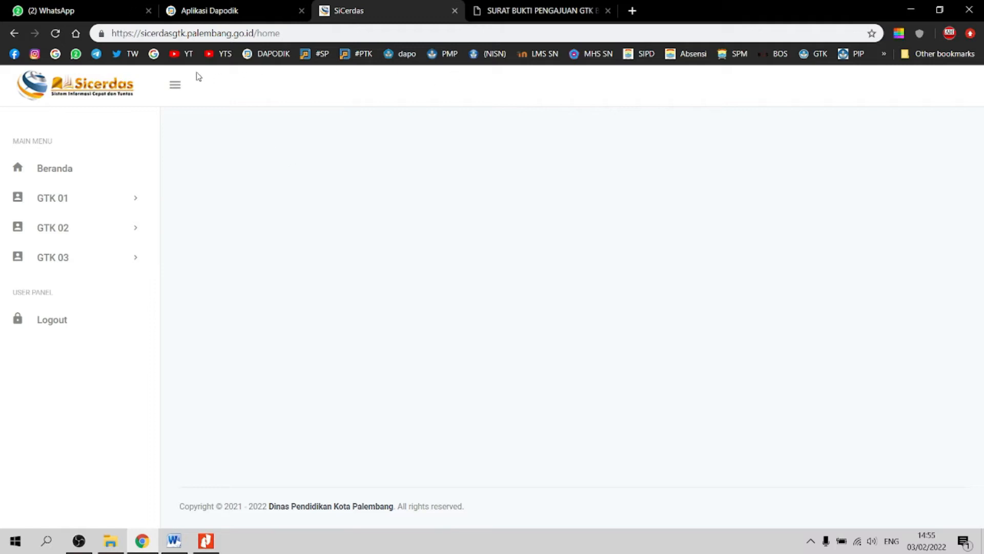
Step: Close the WhatsApp tab and open GTK 01 Data (belum disetujui)
left_click(148, 10)
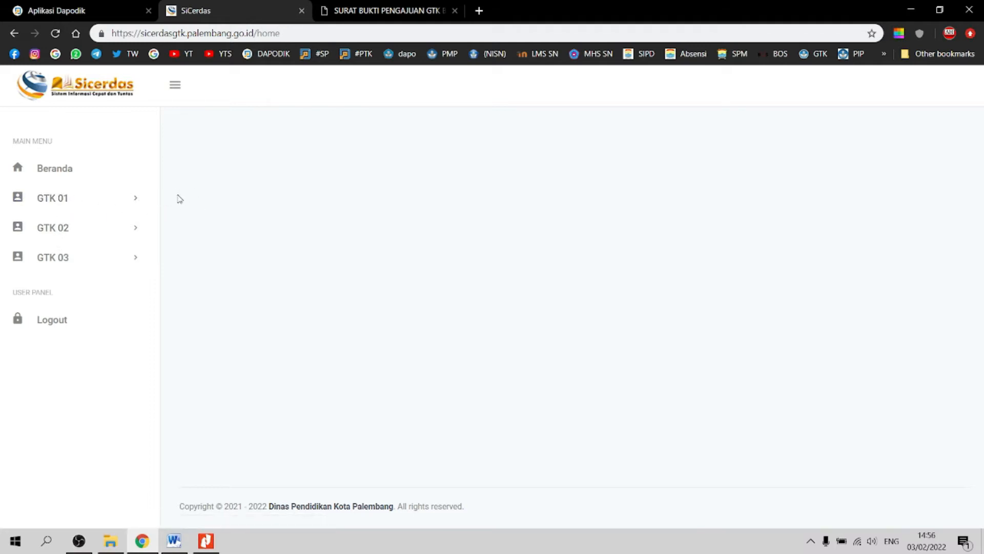
left_click(135, 203)
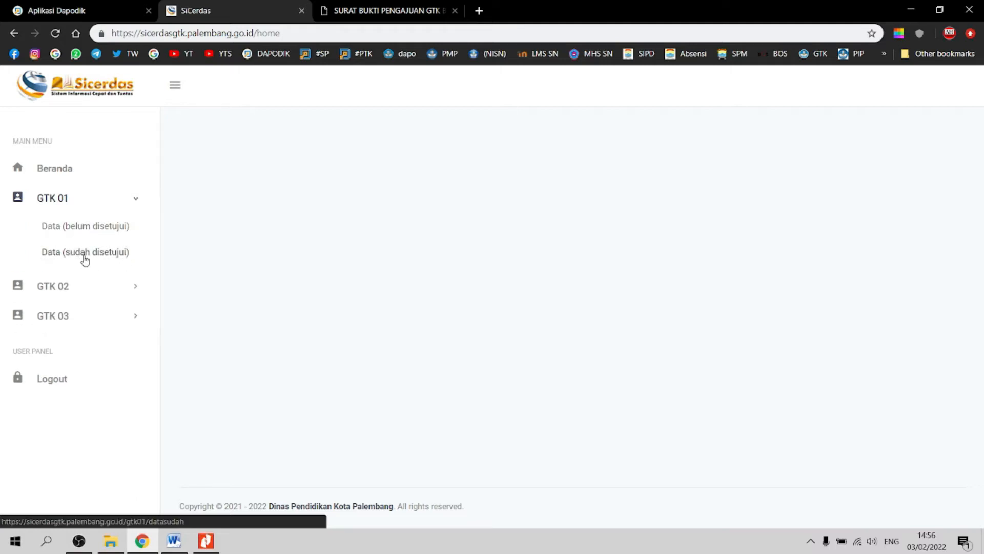
left_click(92, 230)
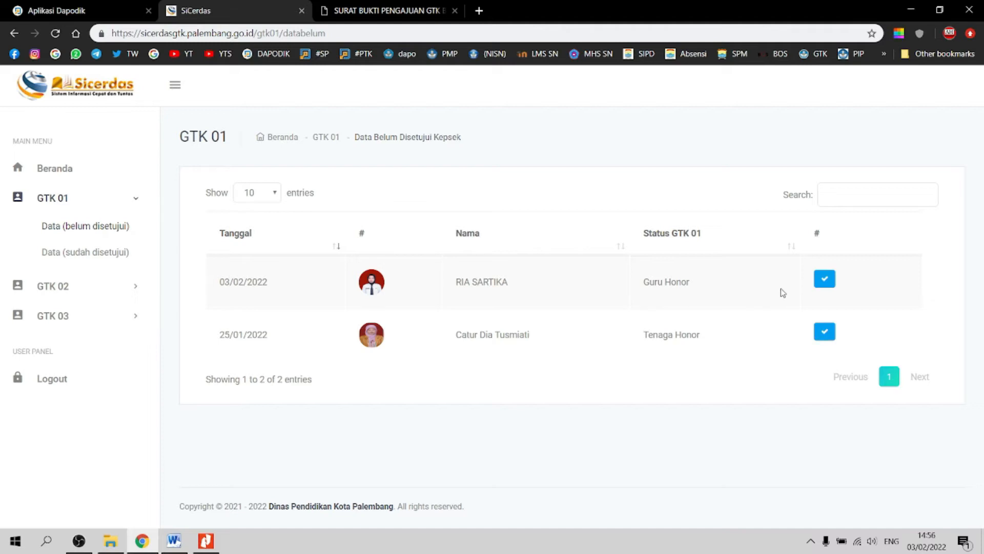
Step: Open the 03/02/2022 Guru Honor submission and check its Ijazah PDF in another tab
left_click(826, 285)
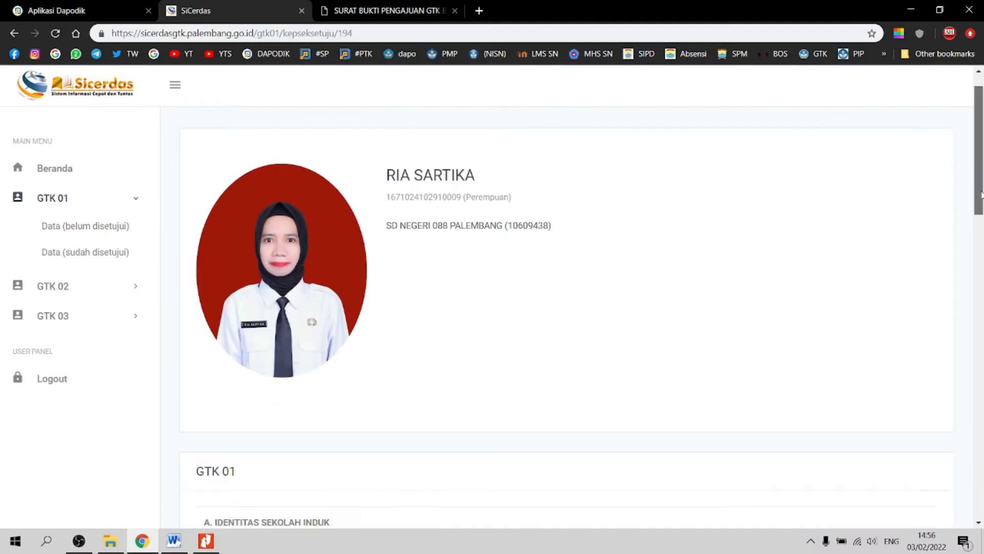
left_click_drag(981, 193, 979, 466)
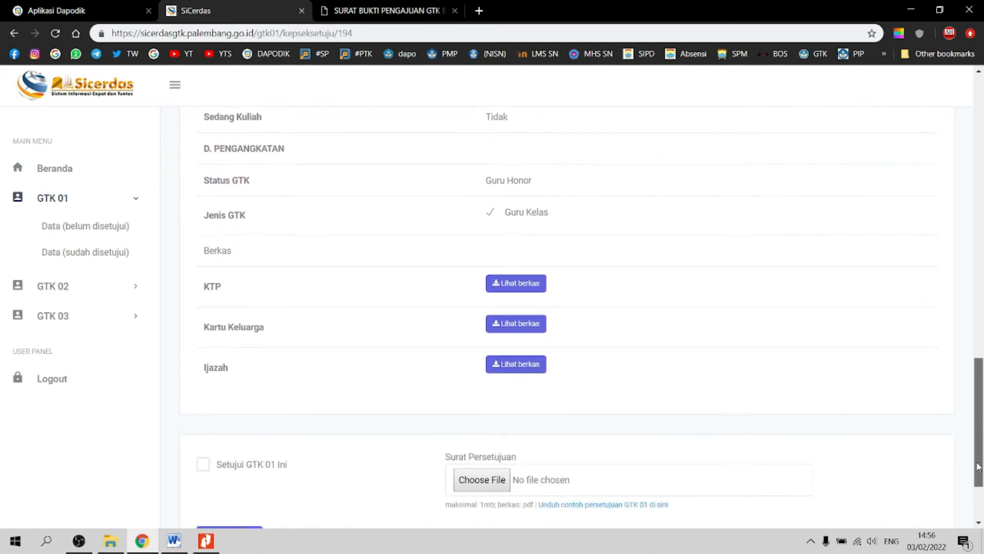
scroll(979, 467, "down", 1)
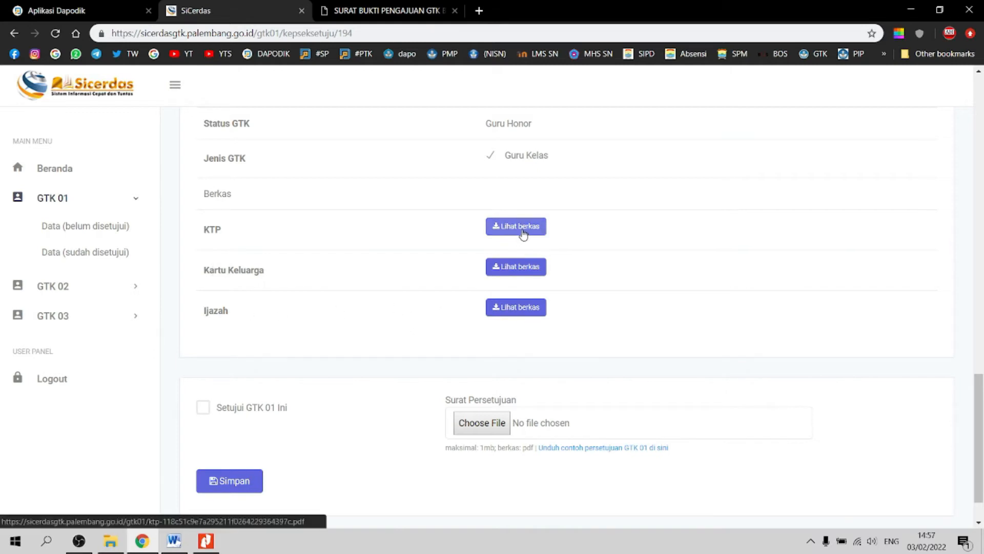
left_click(511, 309)
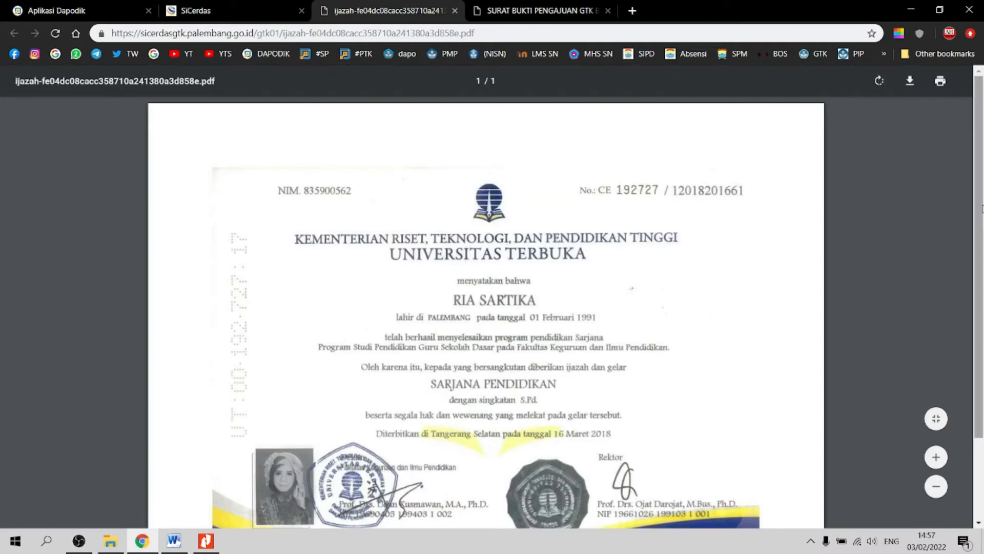
mouse_move(982, 207)
left_mouse_down()
mouse_move(982, 263)
mouse_move(982, 220)
left_mouse_up()
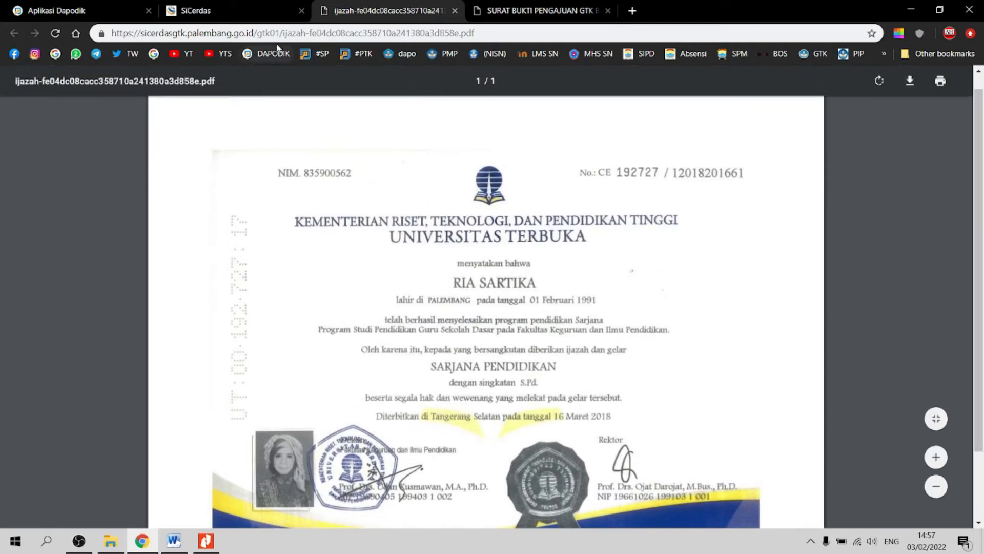
left_click(270, 17)
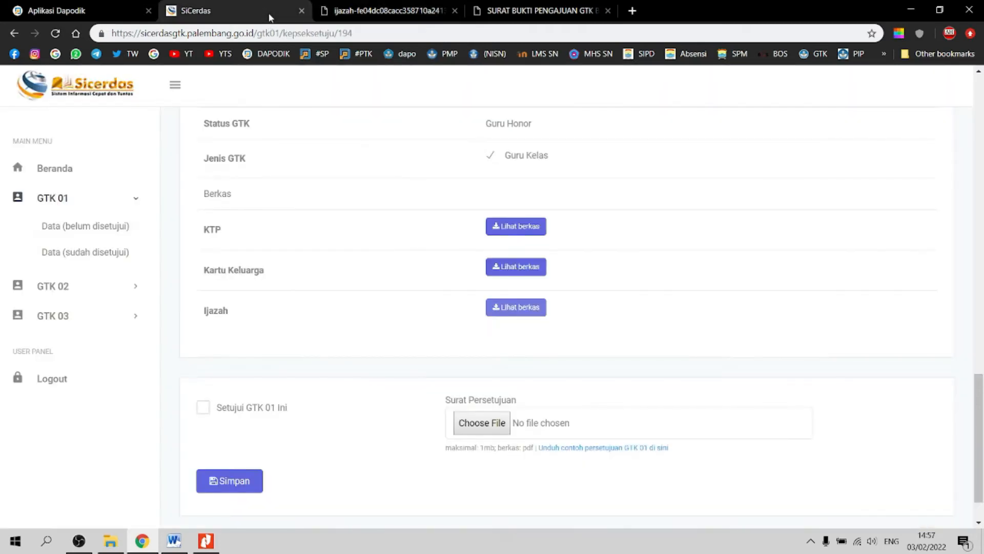
Step: Tick Setujui GTK 01 Ini at the bottom of the review form
left_click_drag(982, 402, 981, 422)
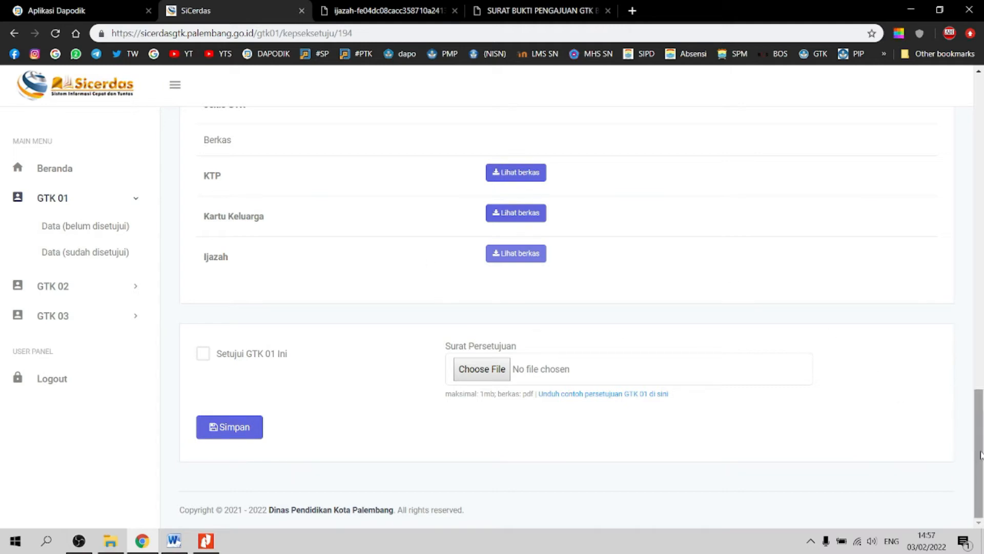
mouse_move(980, 454)
left_mouse_down()
mouse_move(979, 412)
mouse_move(980, 454)
left_mouse_up()
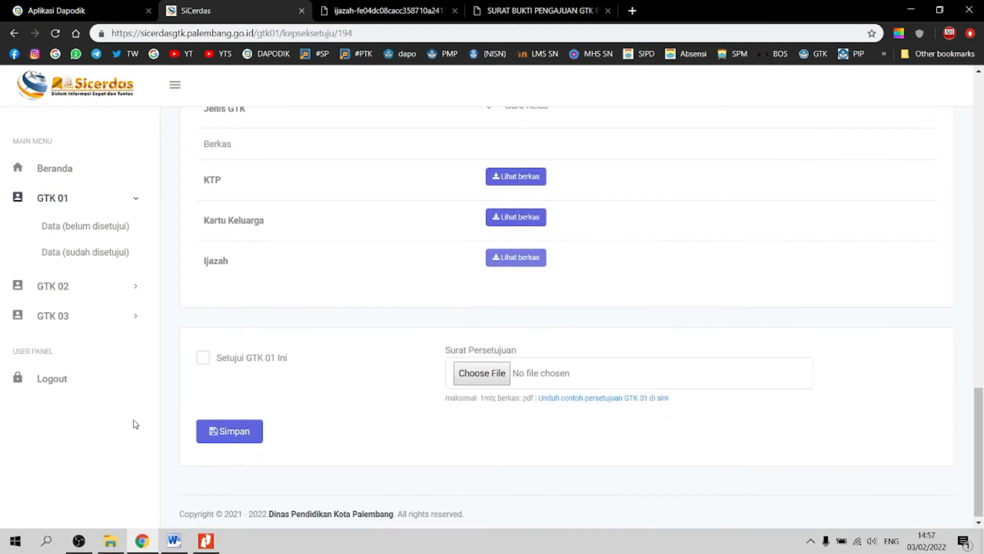
left_click(203, 359)
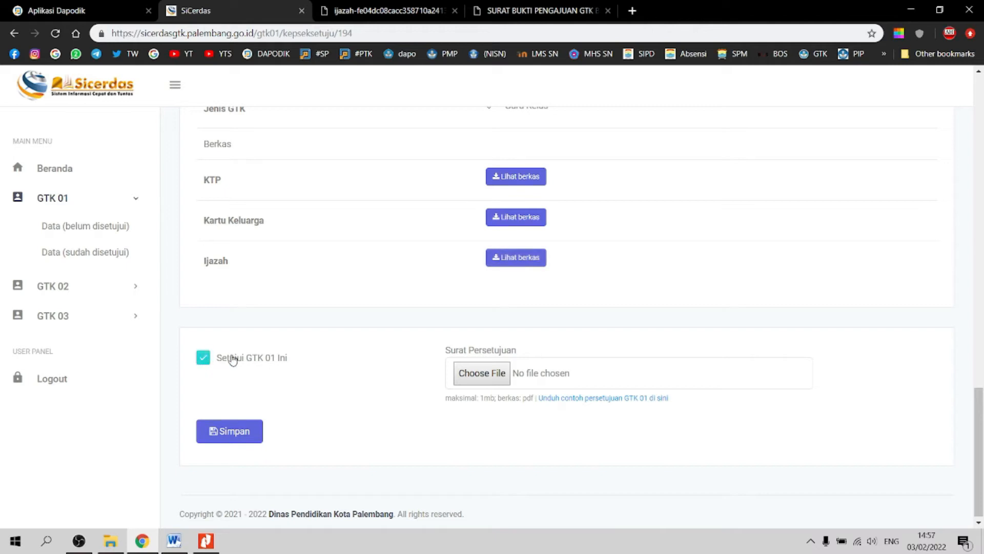
left_click_drag(978, 412, 978, 432)
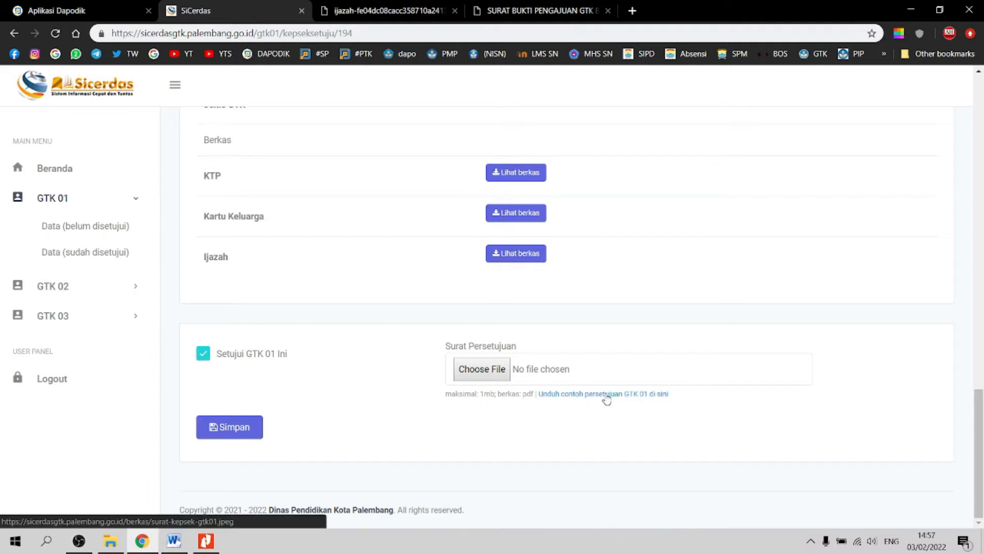
Step: View the sample principal approval letter surat-kepsek-gtk01.jpeg at full size, then return to the approval form
left_click(634, 394)
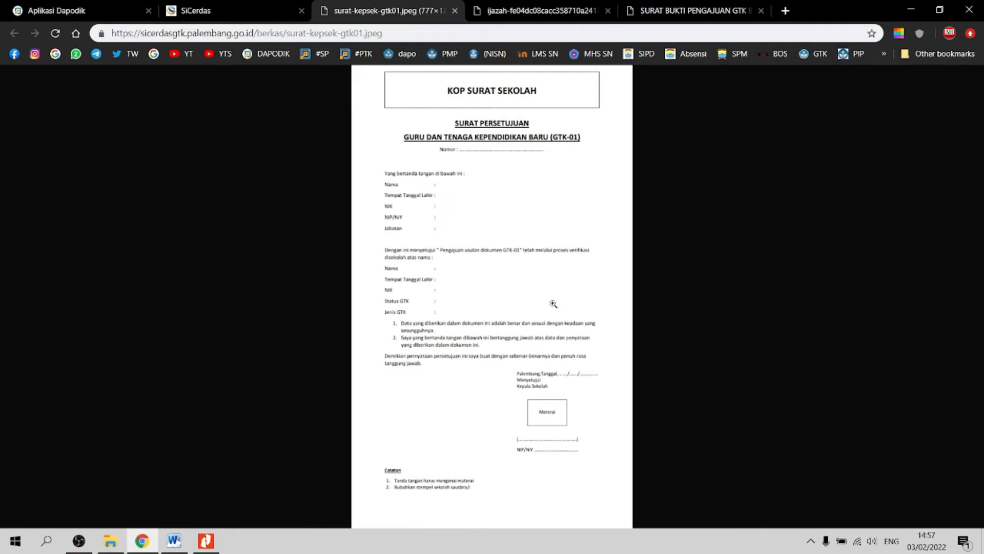
left_click(542, 273)
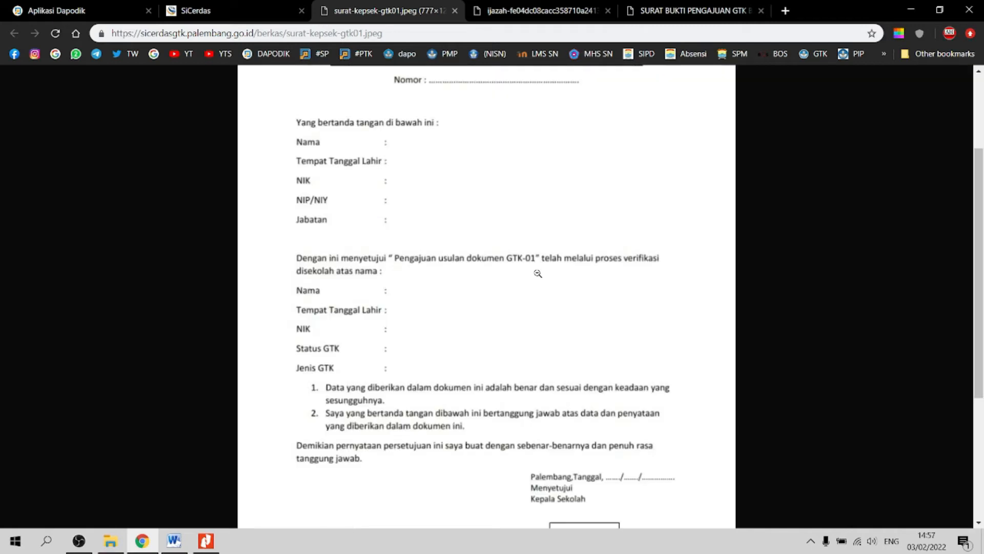
scroll(743, 318, "up", 3)
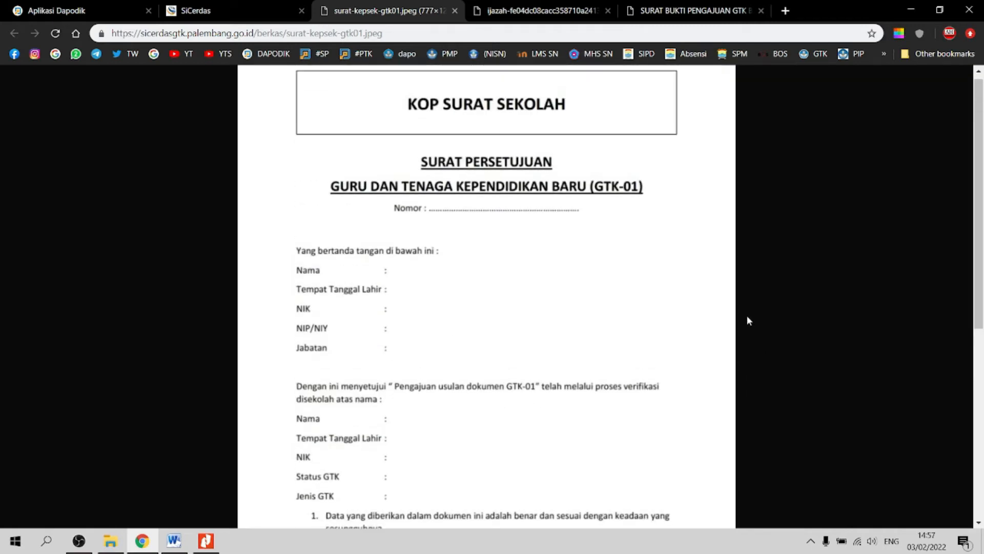
scroll(747, 316, "up", 1)
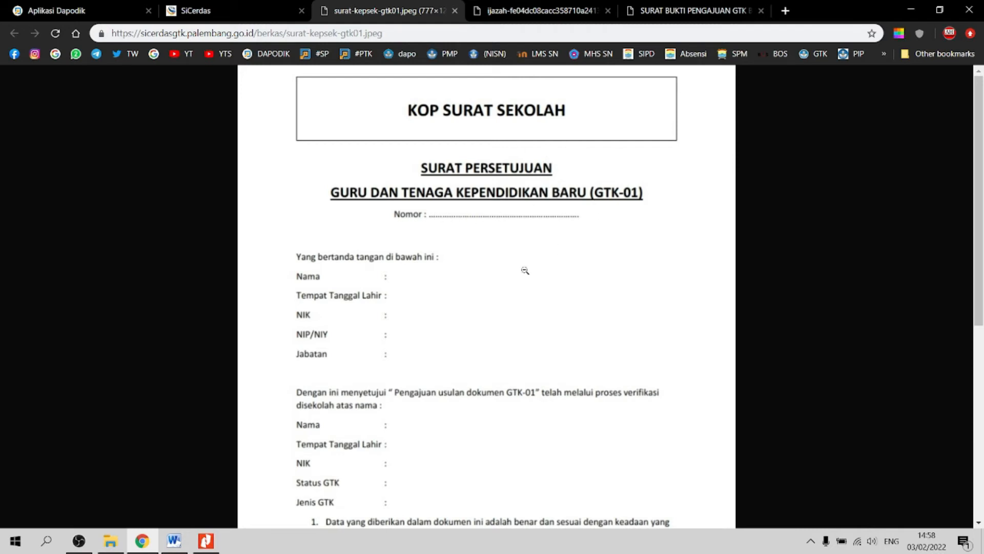
scroll(486, 285, "down", 4)
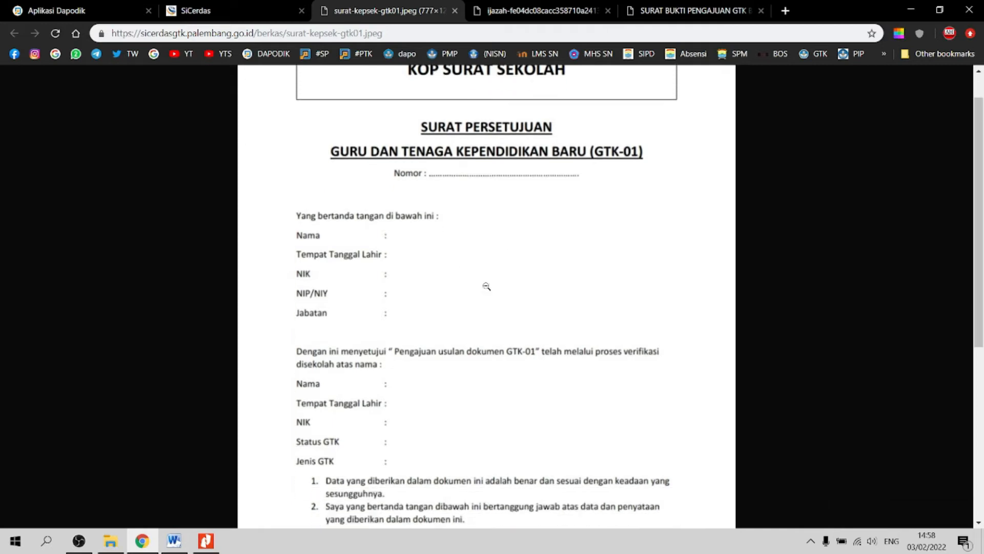
scroll(617, 455, "down", 1)
scroll(549, 397, "up", 5)
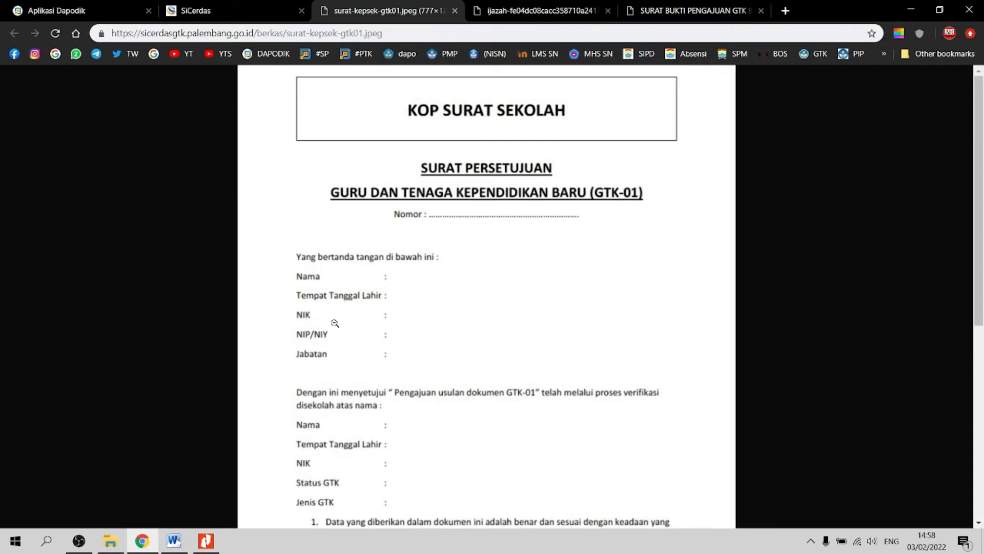
scroll(413, 358, "down", 3)
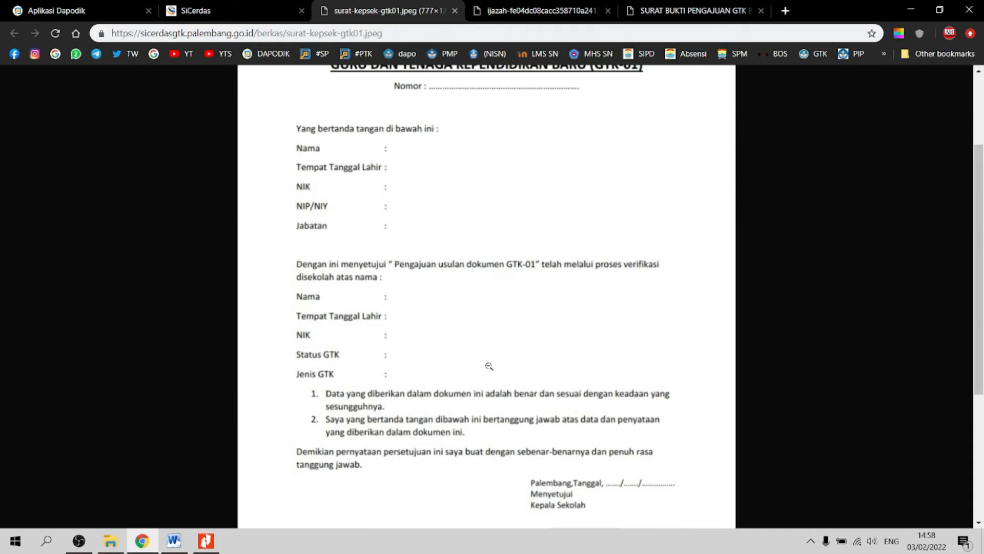
scroll(468, 406, "down", 2)
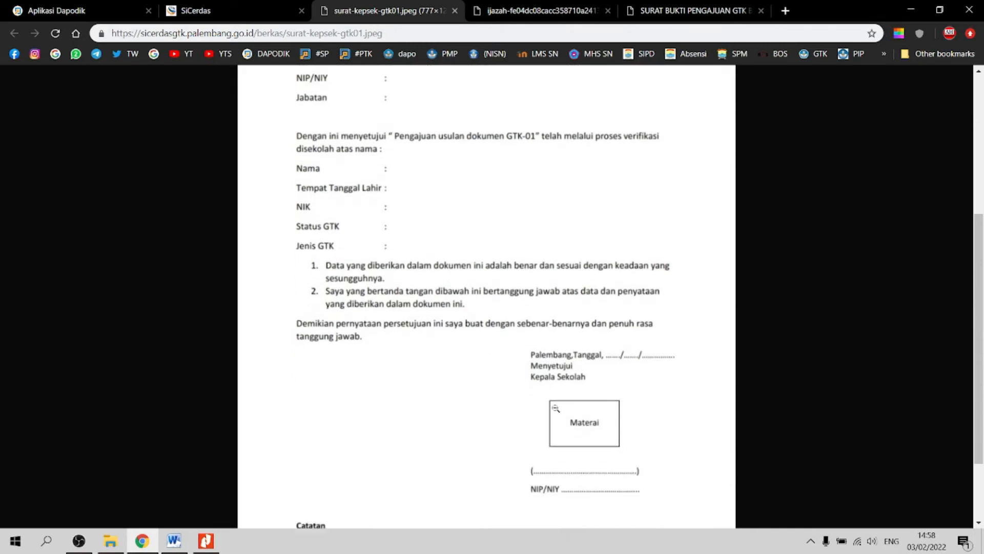
scroll(578, 421, "down", 1)
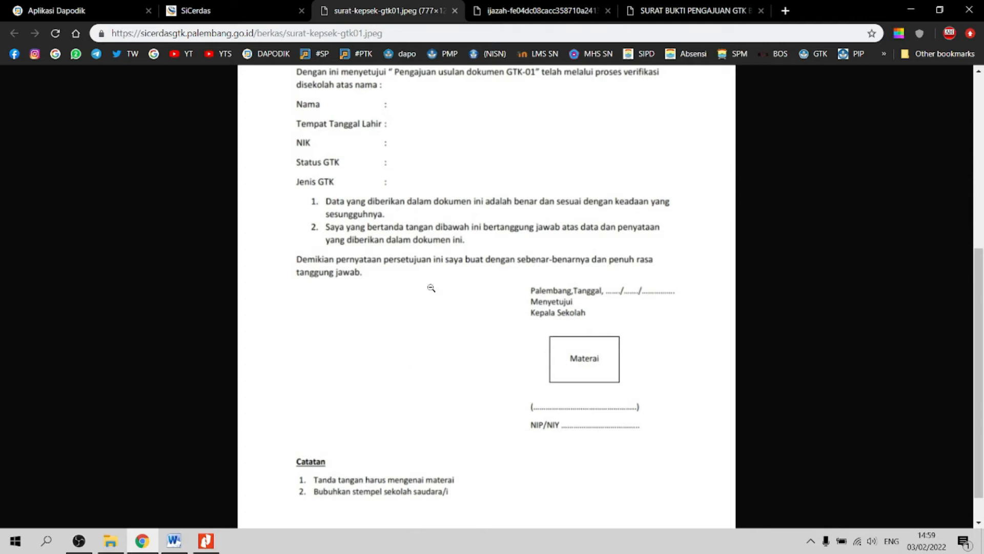
left_click(233, 17)
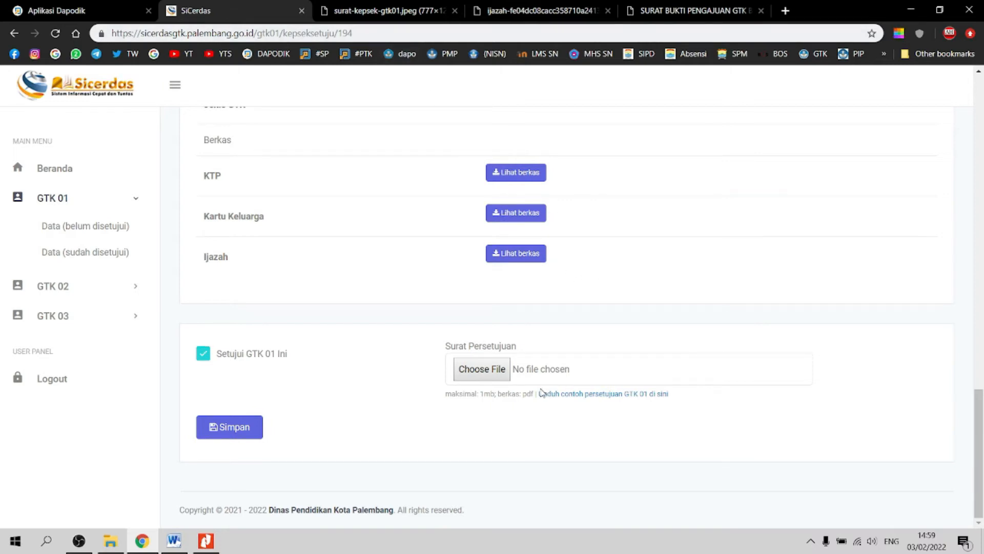
Step: Attach SK TIKA.pdf as the Surat Persetujuan, then cancel a reselection to leave the field empty
left_click(477, 376)
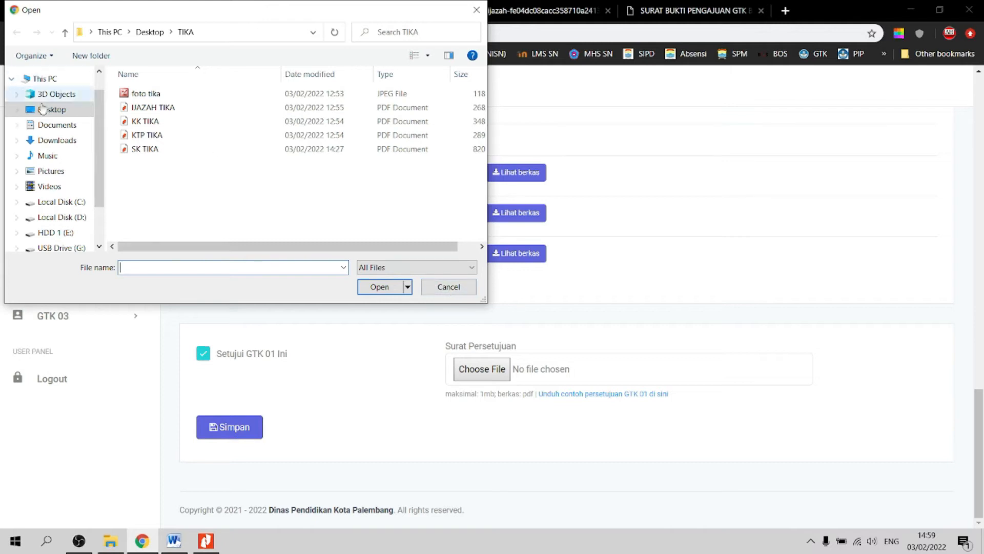
left_click(145, 155)
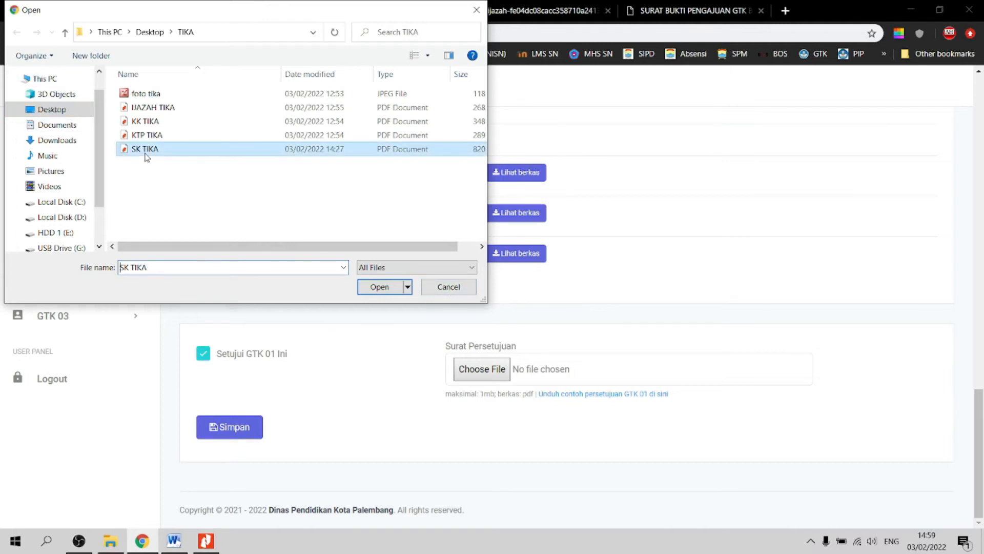
left_click(380, 286)
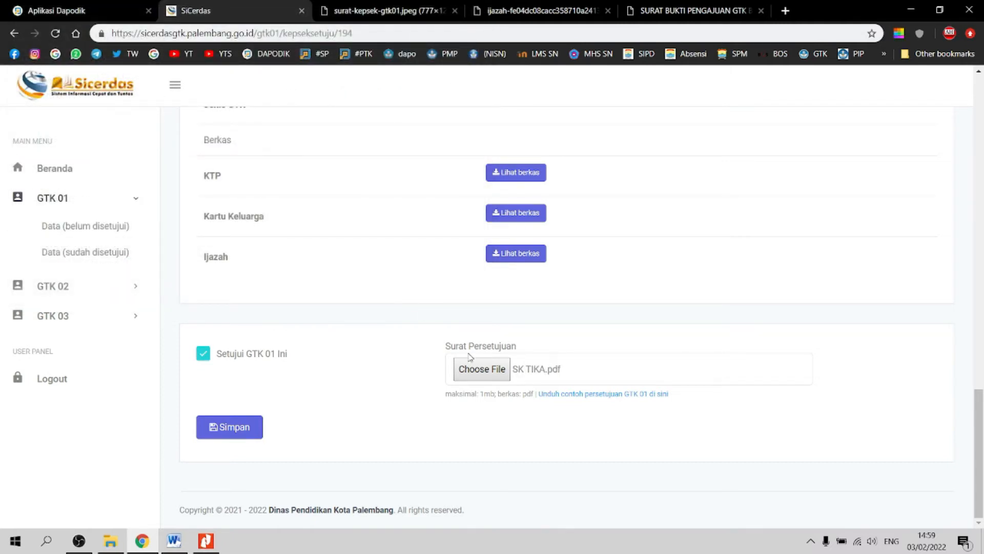
left_click(482, 372)
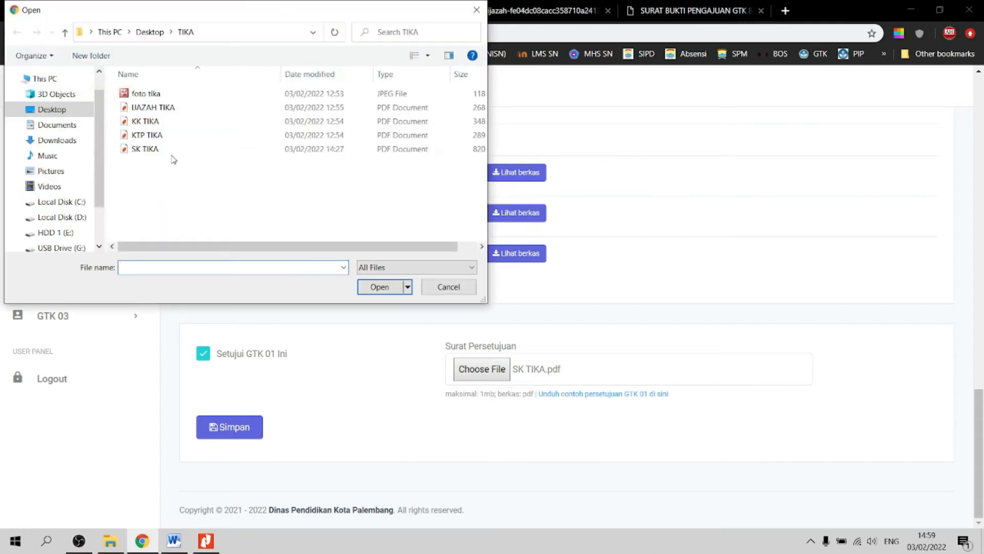
left_click(450, 287)
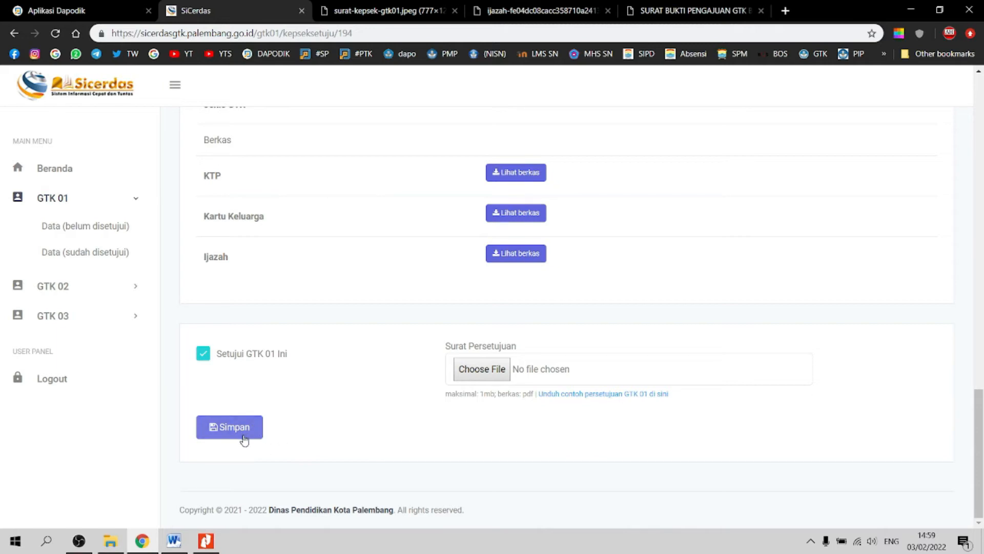
Step: Show the GTK 01 Data (sudah disetujui) list, which has no entries
left_click(81, 259)
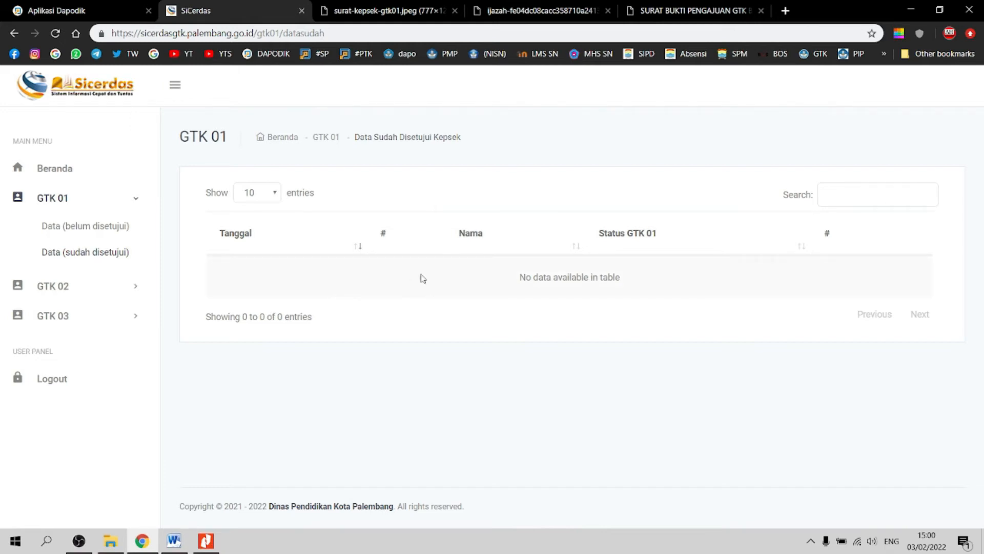
Step: Log out, then log back in through Login GTK with the saved sdn school credential
left_click(67, 381)
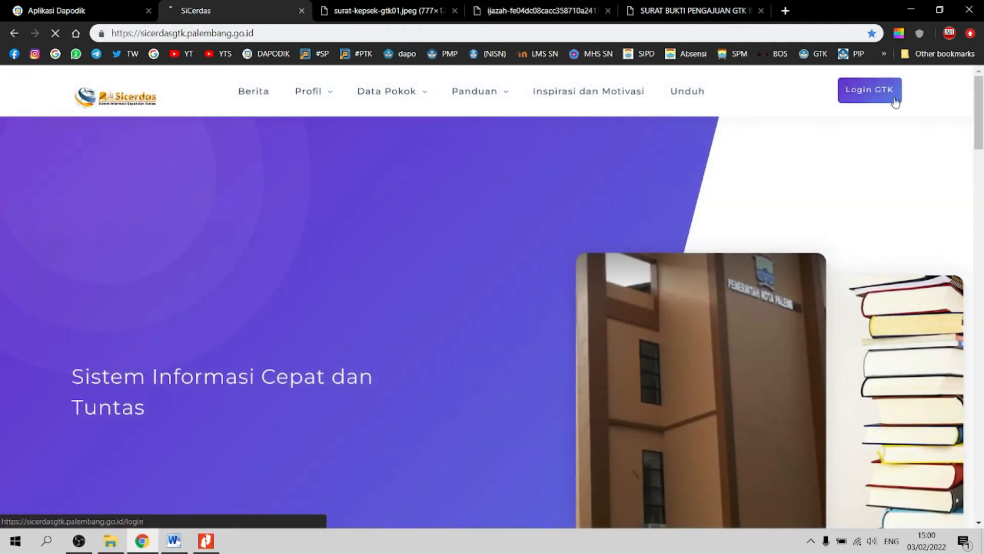
left_click(876, 93)
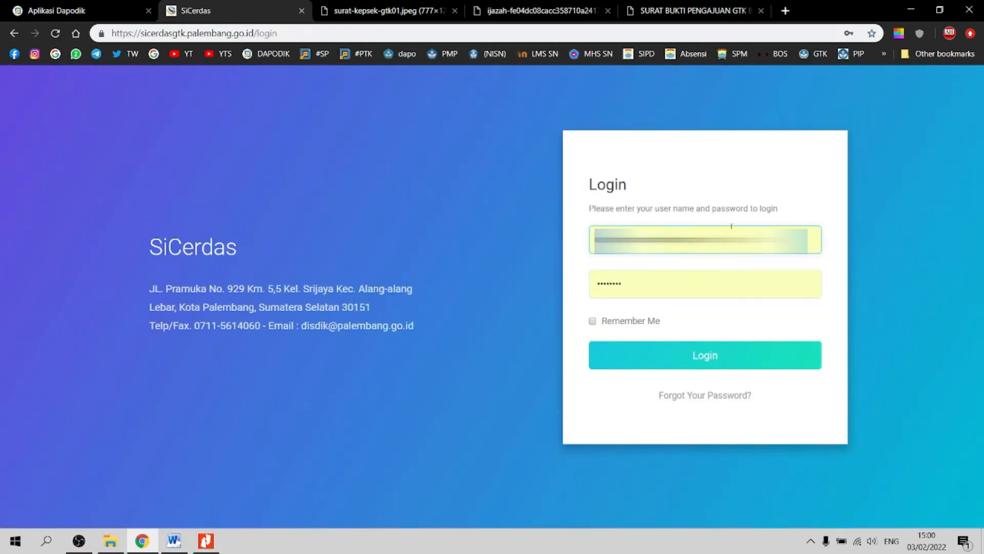
left_click(600, 240)
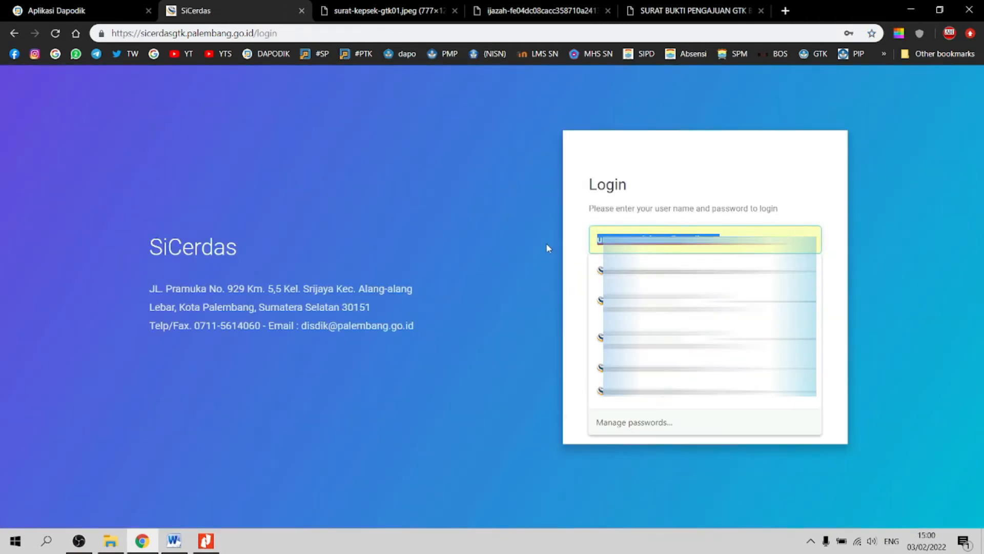
type("sdn")
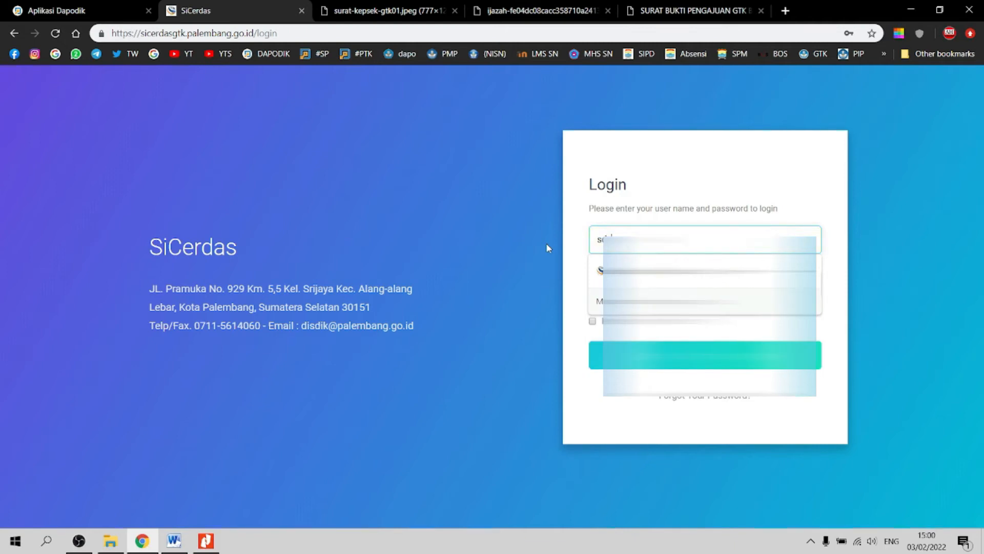
key("Down")
key("Return")
left_click(673, 353)
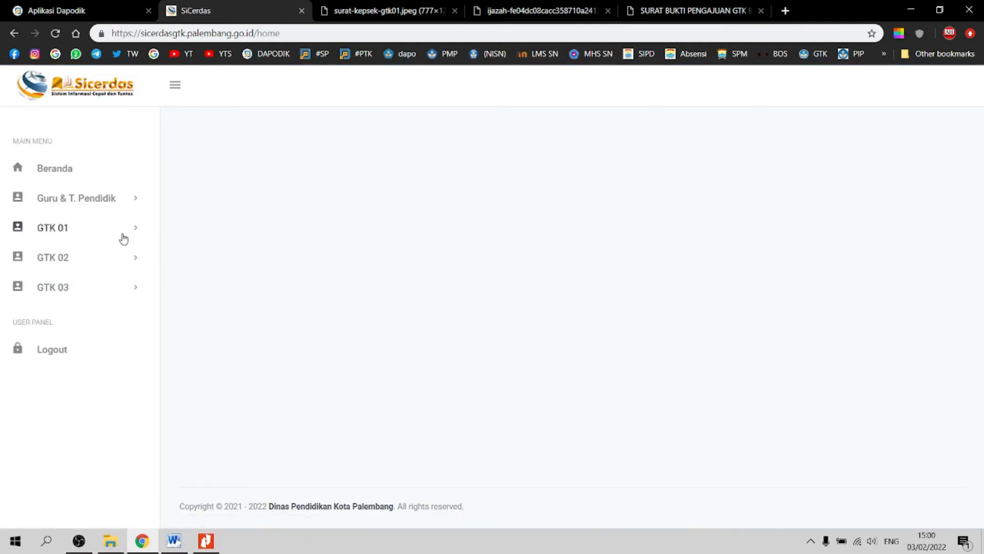
Step: Expand GTK 01 and open its Input page, then its Data list
left_click(135, 232)
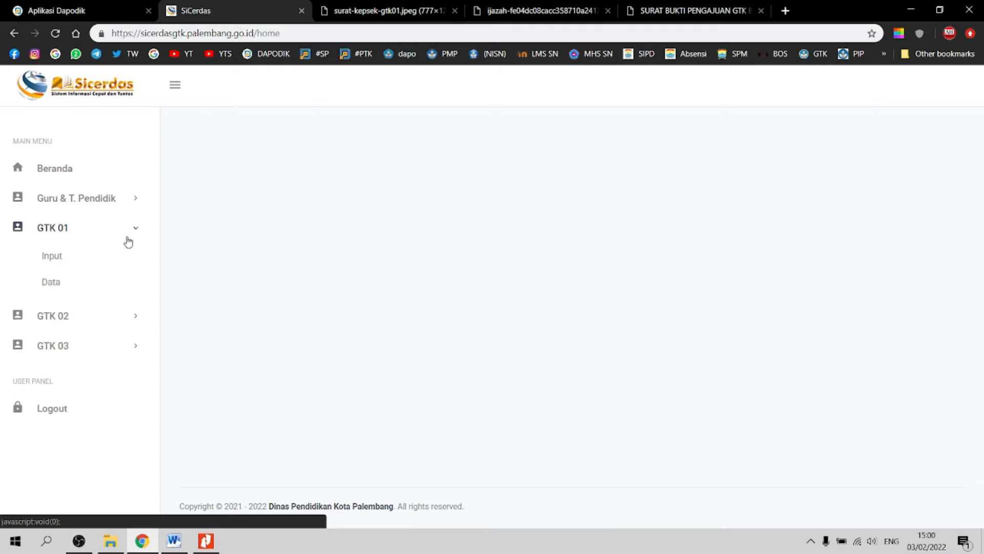
left_click(63, 259)
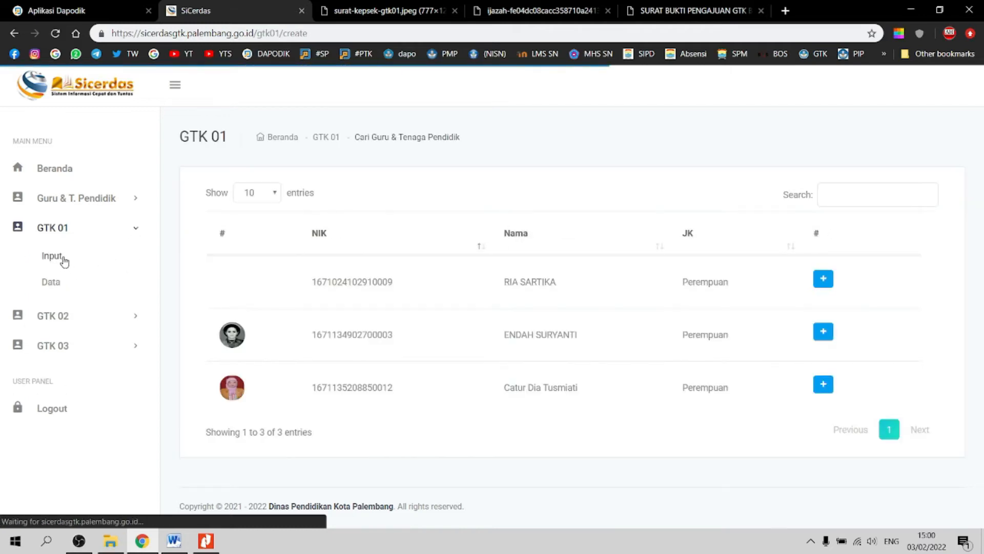
left_click(57, 286)
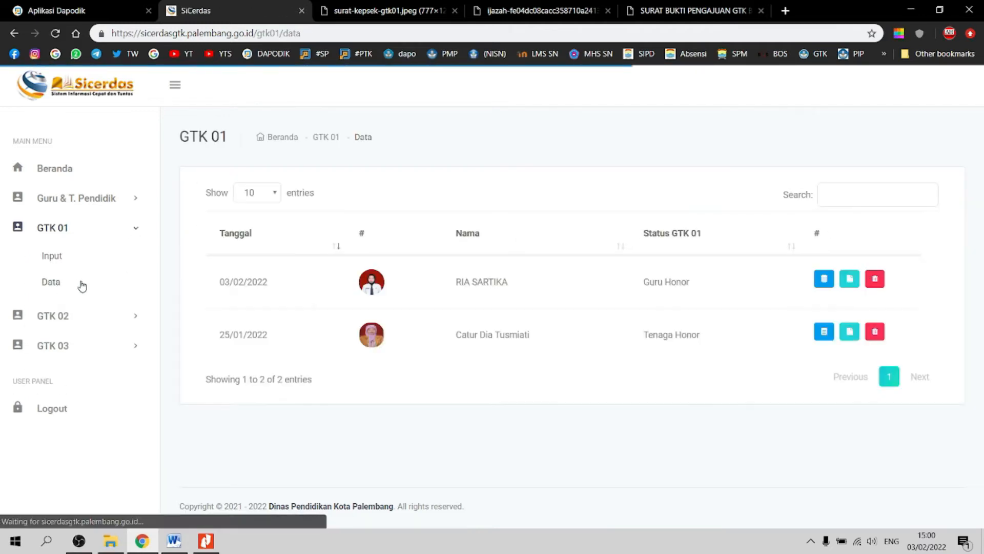
left_click(827, 286)
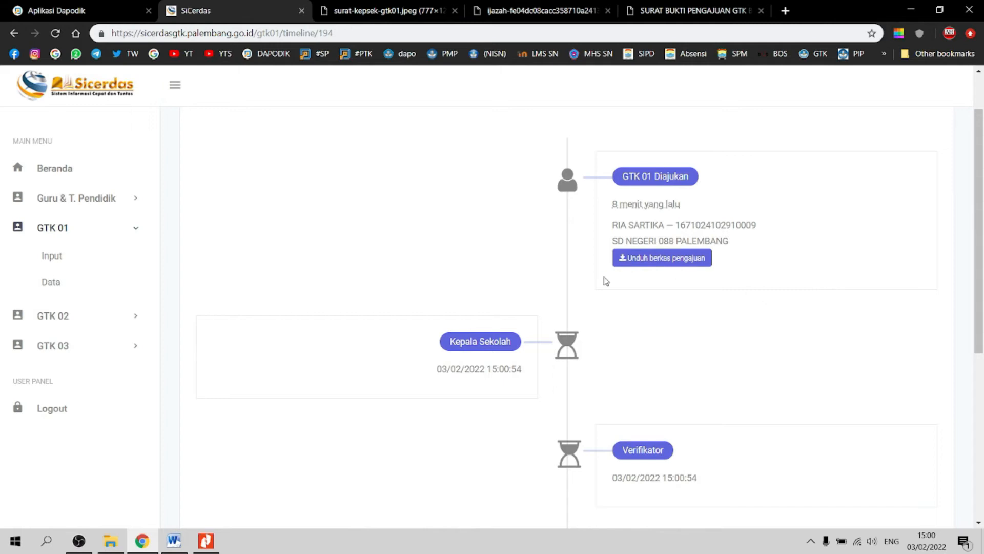
scroll(516, 360, "down", 1)
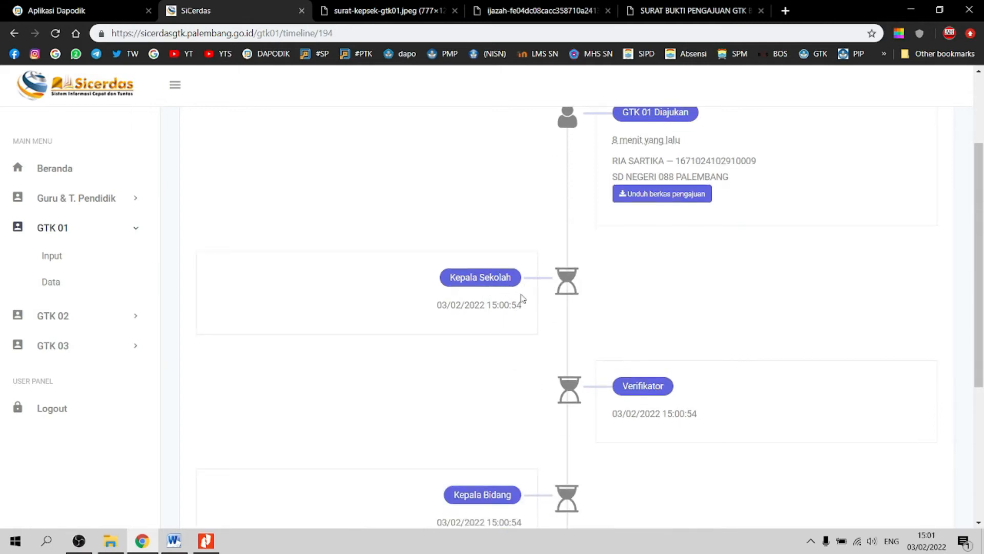
scroll(481, 299, "down", 1)
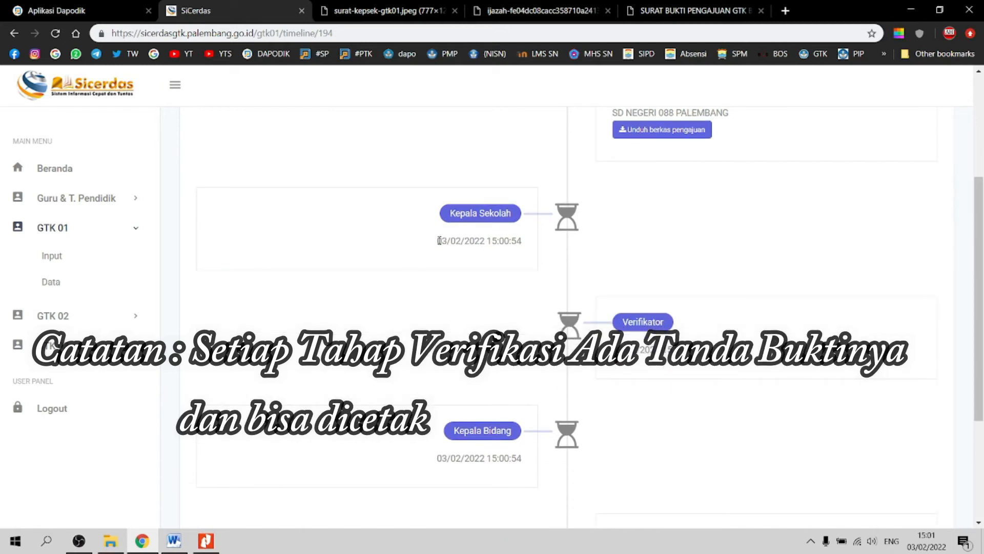
left_click_drag(438, 241, 555, 241)
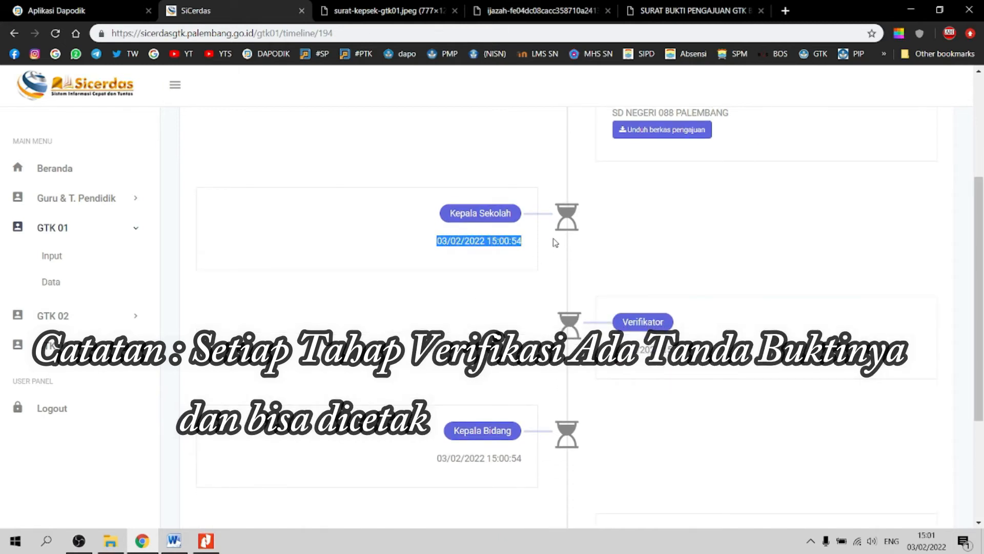
scroll(593, 245, "down", 1)
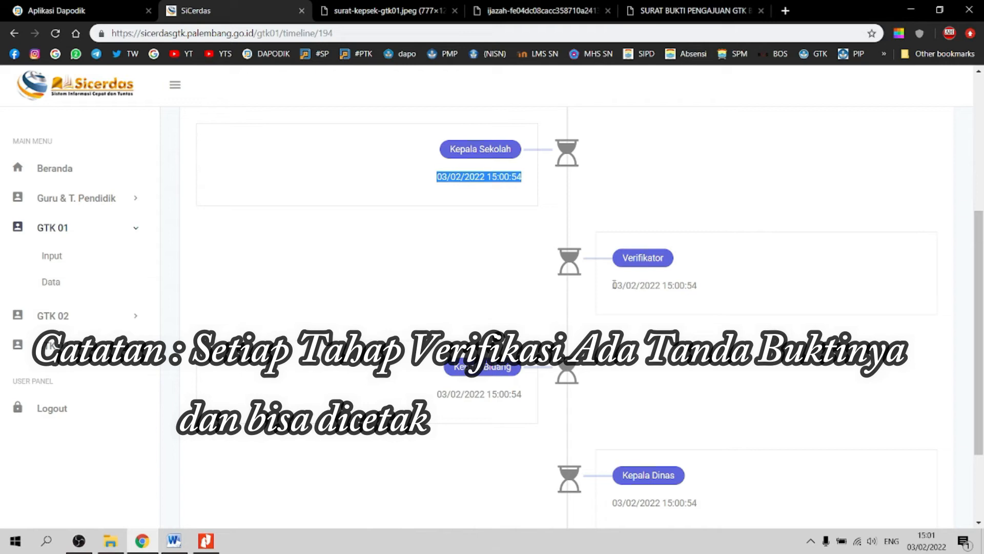
left_click_drag(613, 285, 700, 296)
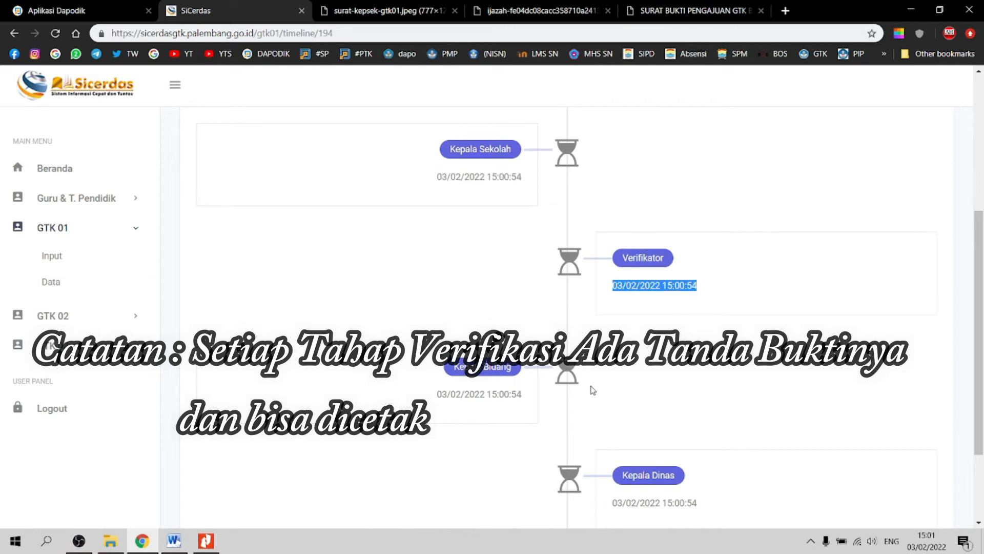
scroll(462, 390, "down", 1)
scroll(461, 390, "down", 1)
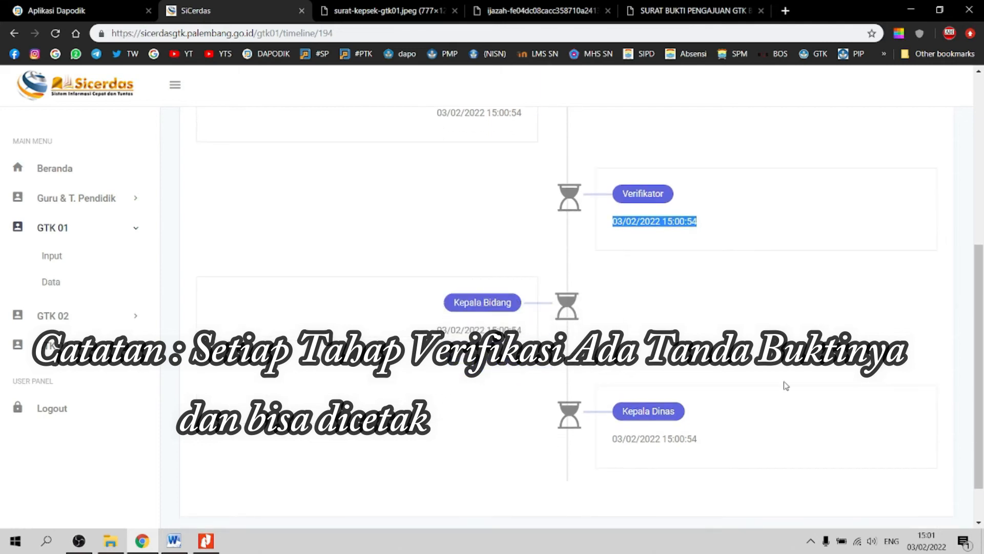
scroll(784, 385, "up", 3)
scroll(788, 315, "up", 4)
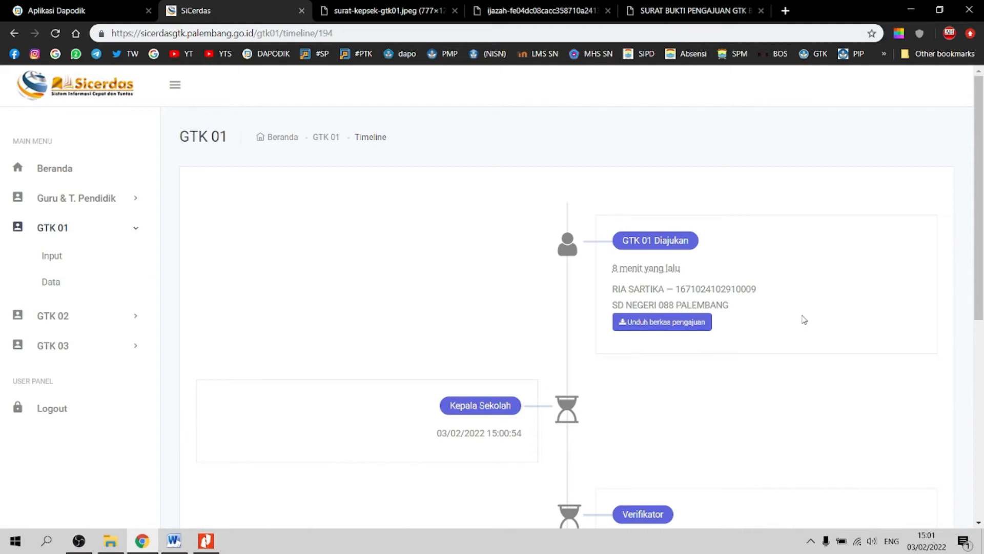
scroll(579, 404, "down", 2)
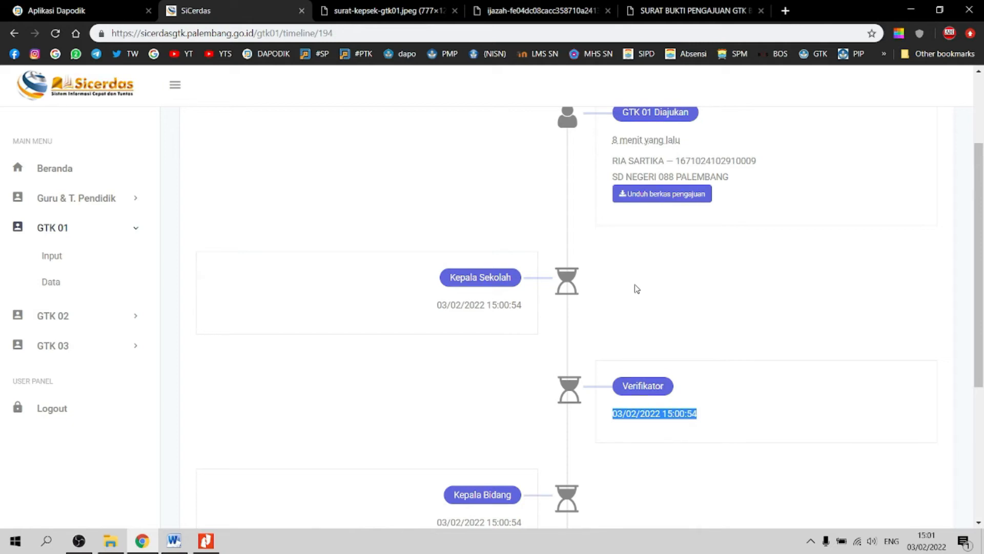
left_click(637, 289)
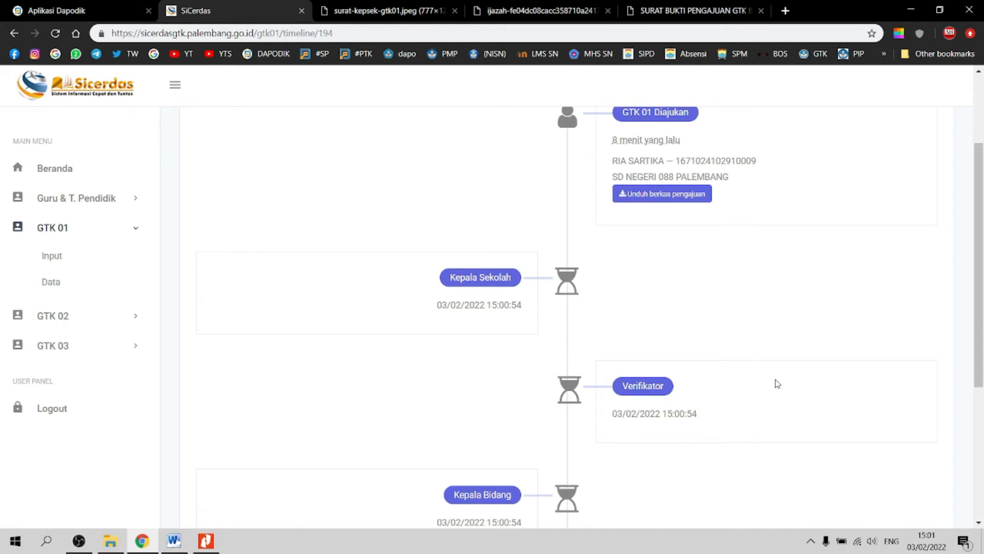
scroll(758, 369, "down", 1)
scroll(742, 354, "down", 1)
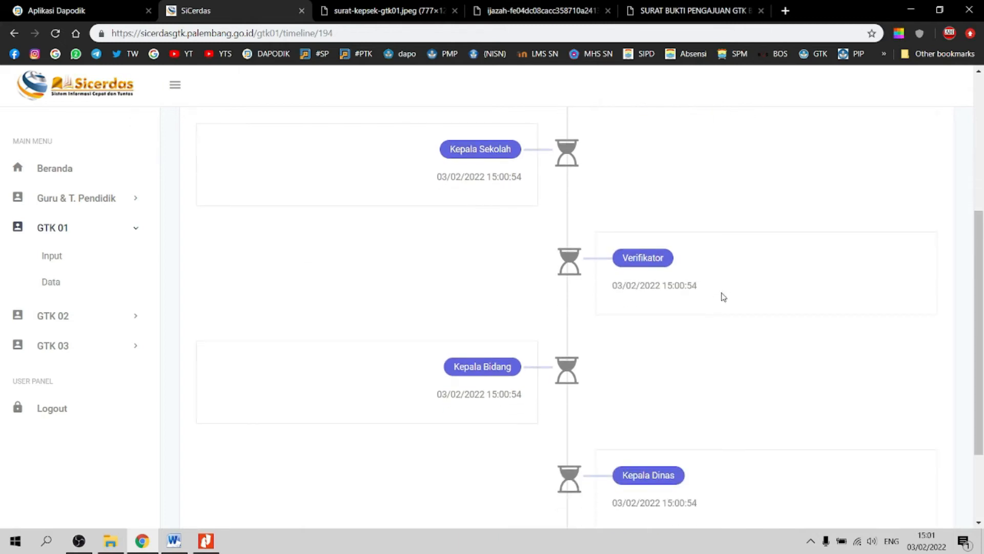
scroll(728, 338, "down", 2)
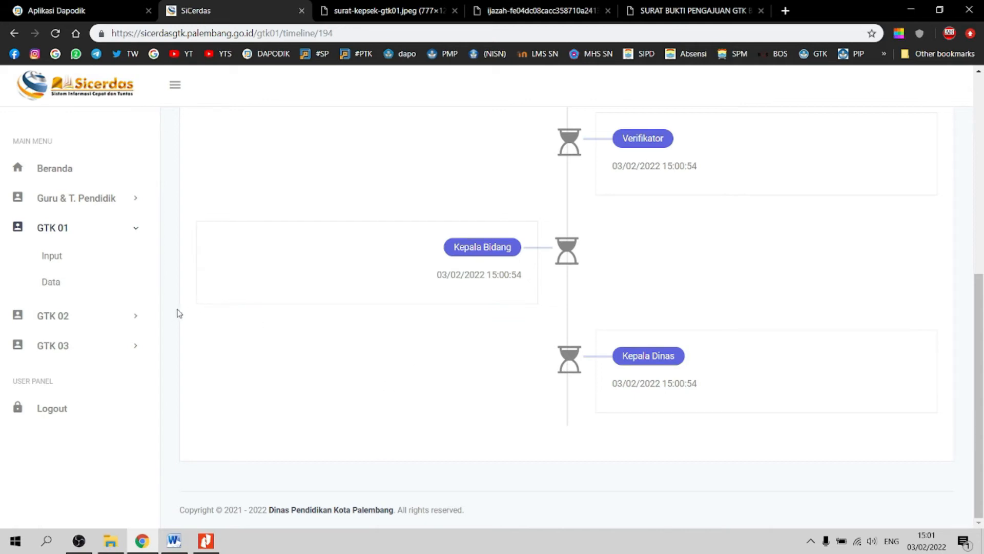
Step: Expand GTK 02 and Guru & T. Pendidik, then open the Input form for a new teacher
left_click(143, 322)
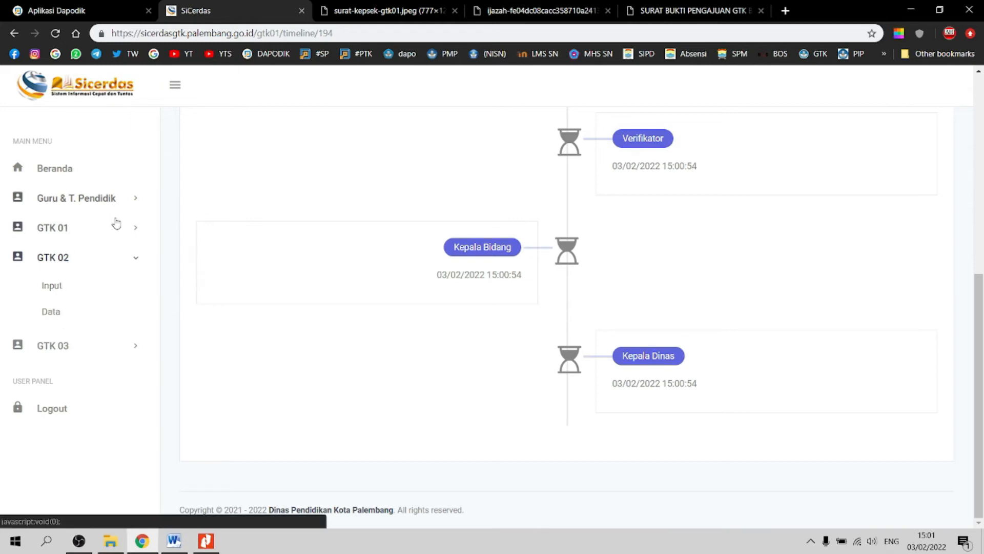
left_click(132, 200)
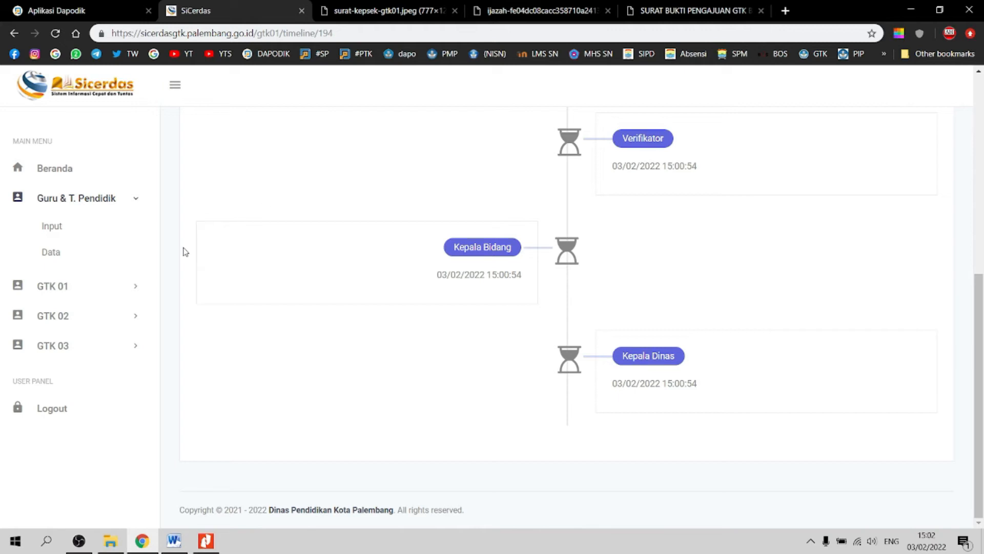
left_click(57, 230)
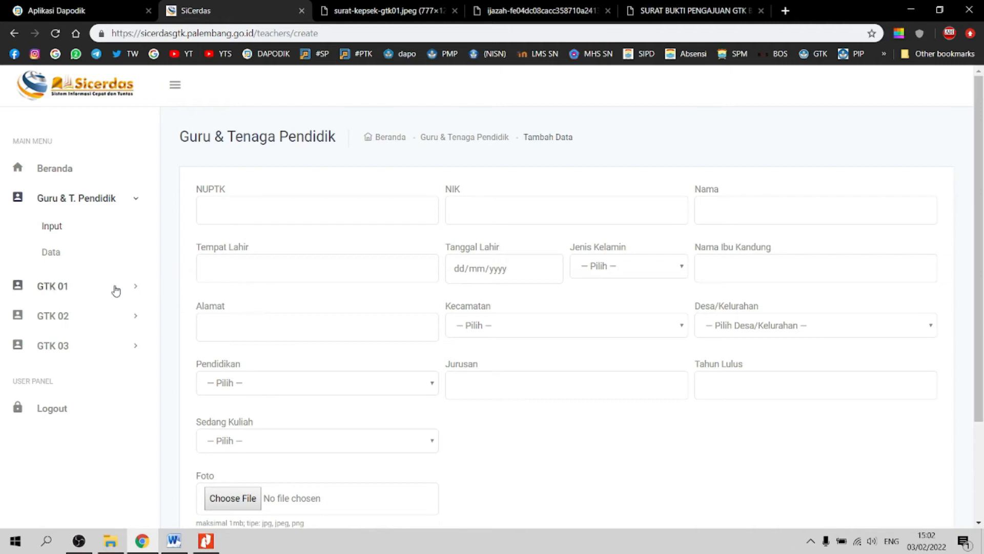
Step: Expand the GTK 02 and GTK 01 sections in the sidebar, leaving the teacher form blank
left_click(121, 317)
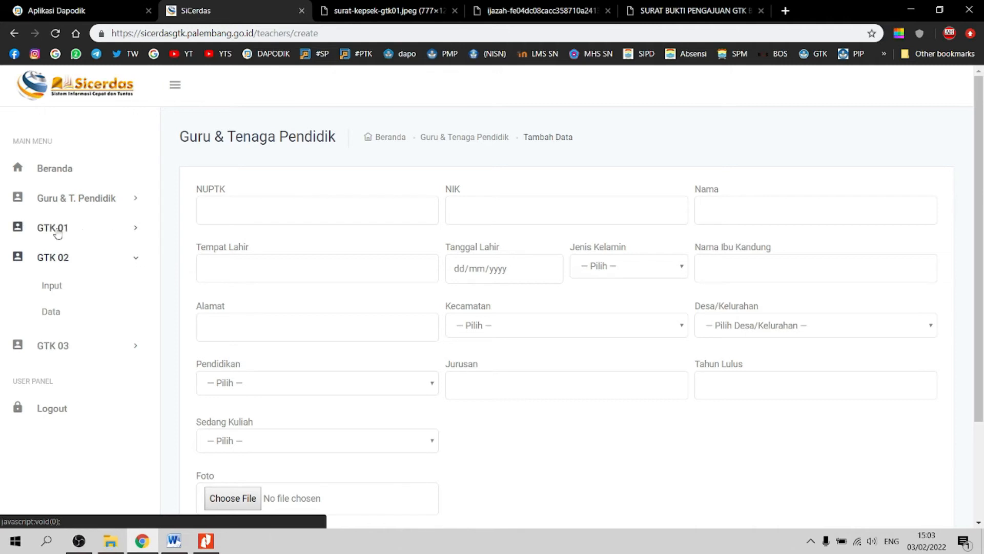
left_click(136, 229)
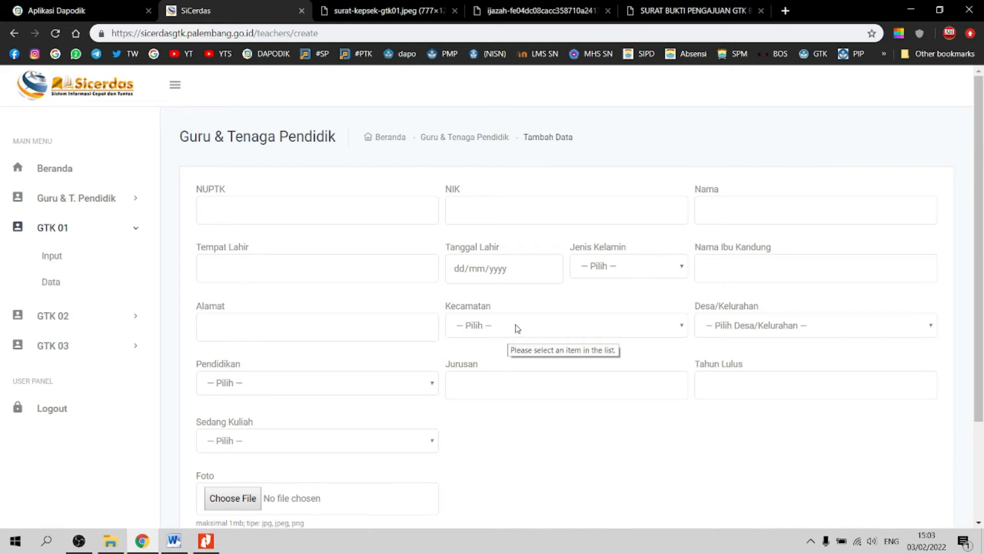
Step: Leave Kecamatan unset and load GTK 02 Input, listing the three available Perempuan teachers
left_click(561, 334)
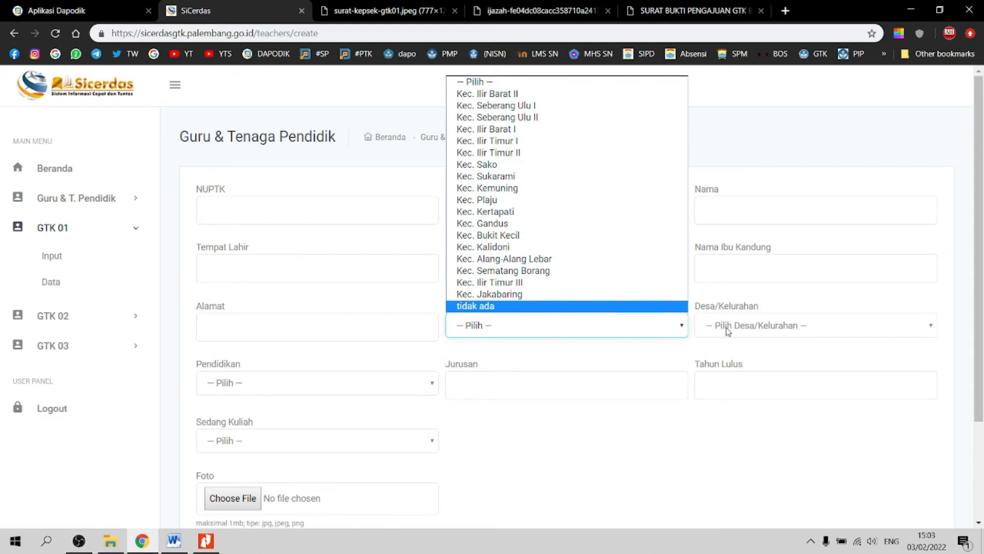
left_click(606, 332)
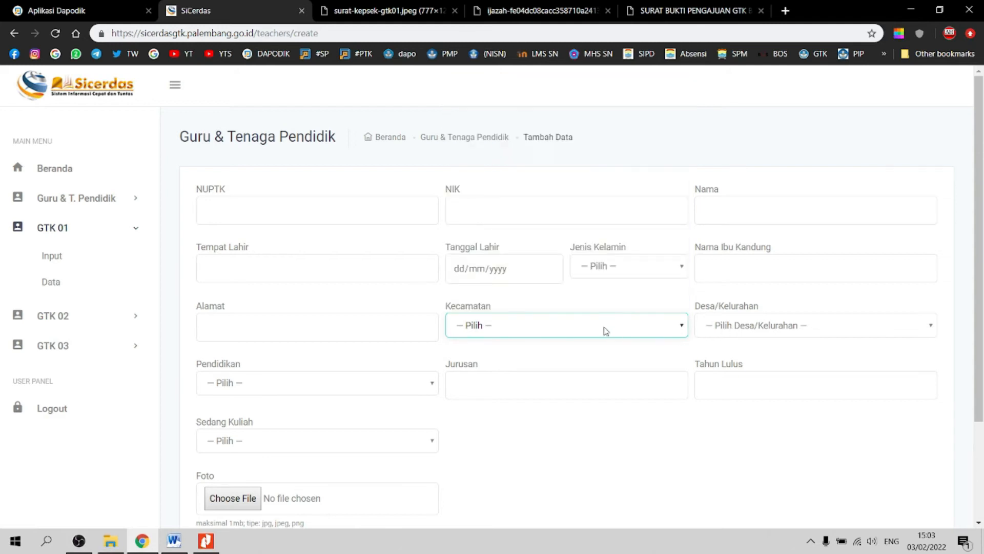
left_click(300, 300)
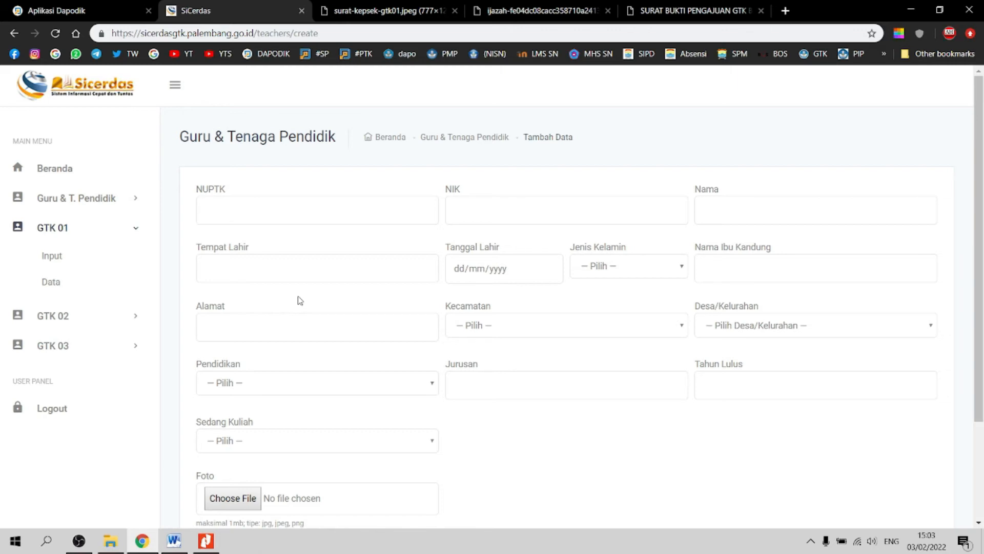
left_click(116, 321)
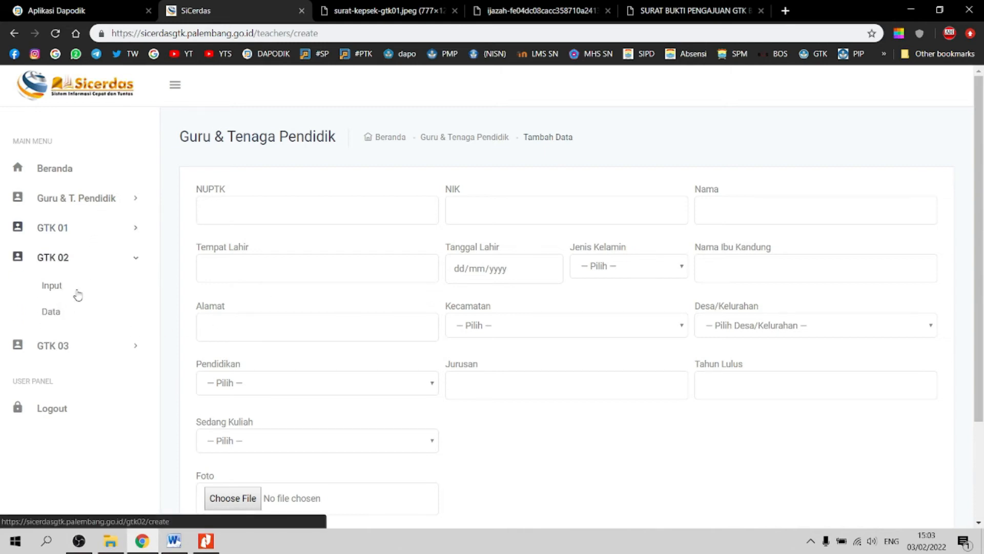
left_click(62, 285)
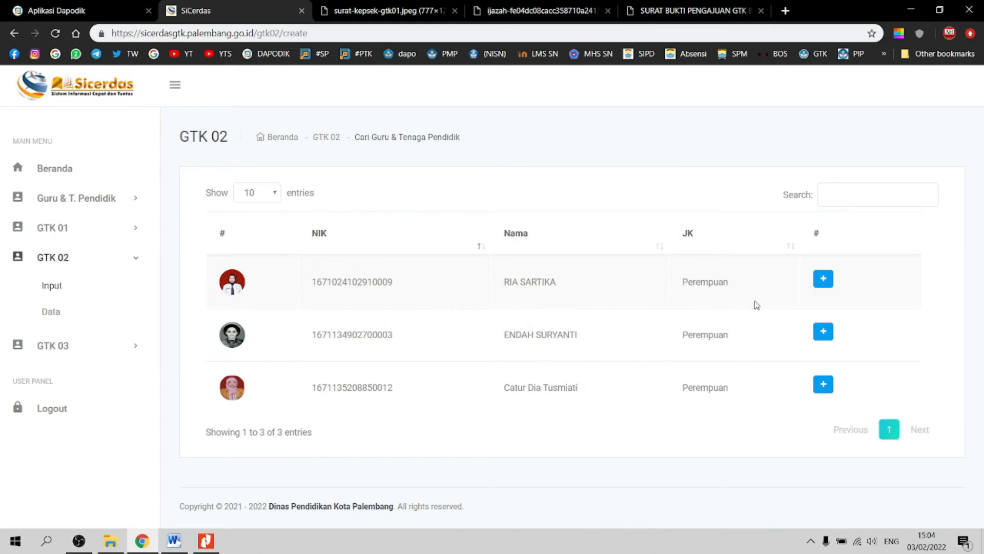
Step: Start the first listed teacher's GTK 02 entry and set Status GTK to Tenaga Honor
left_click(823, 280)
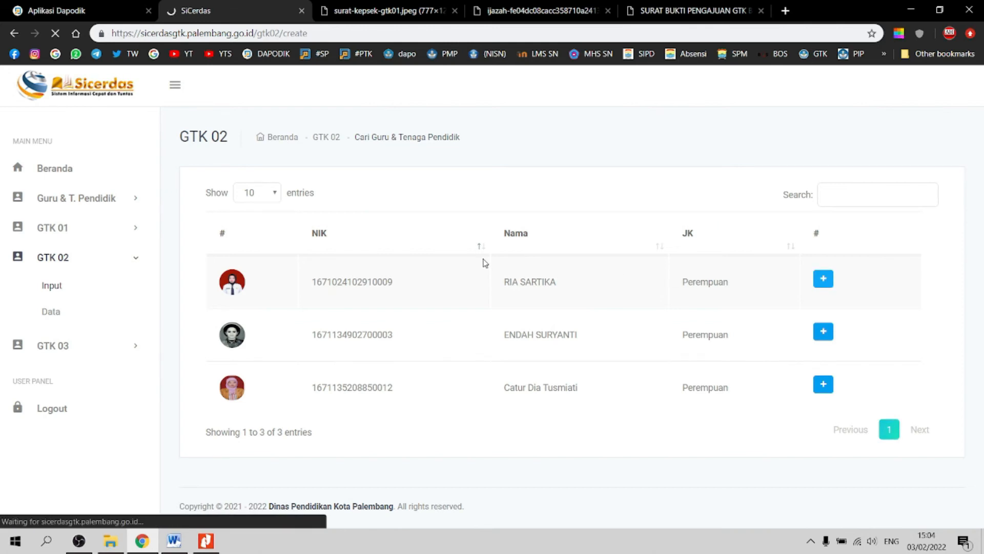
scroll(530, 287, "down", 5)
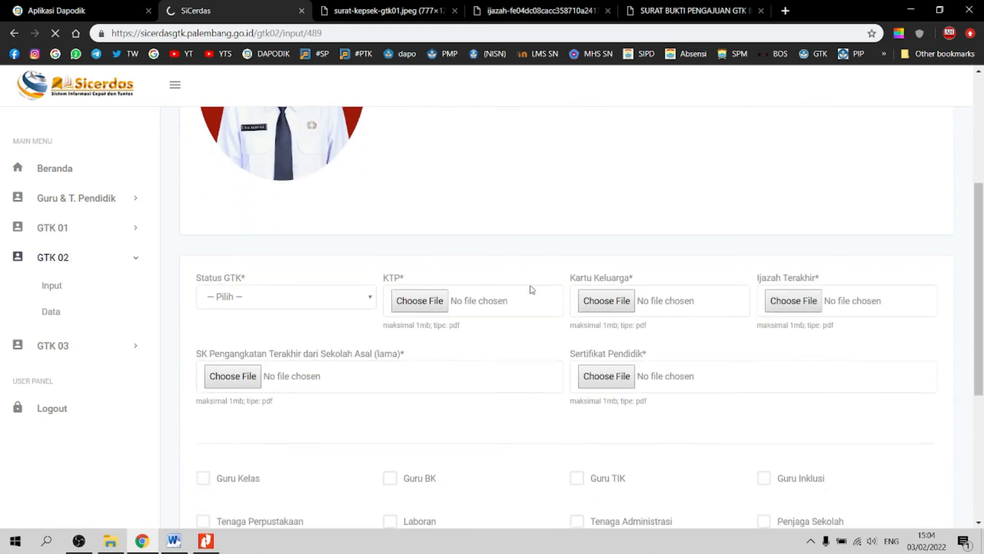
scroll(528, 279, "down", 1)
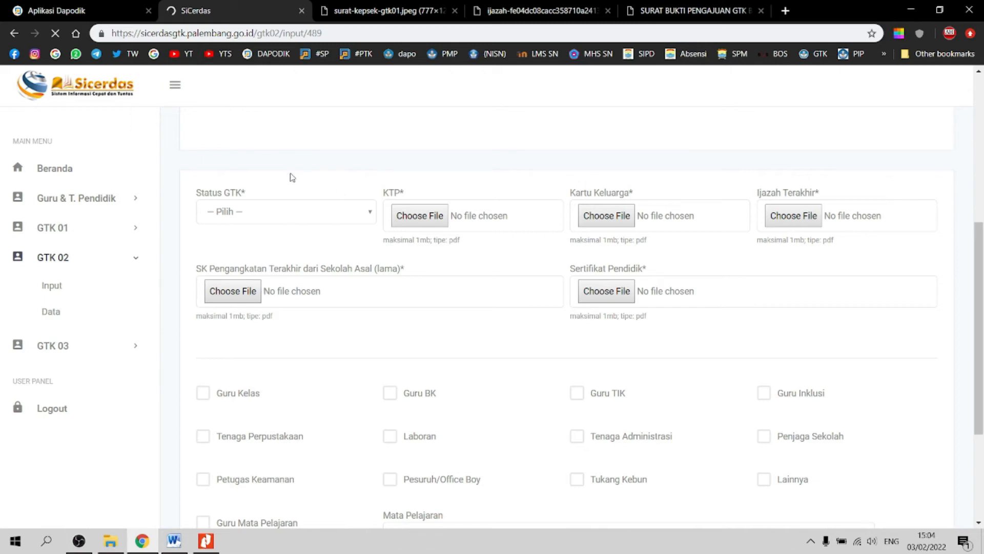
left_click(306, 212)
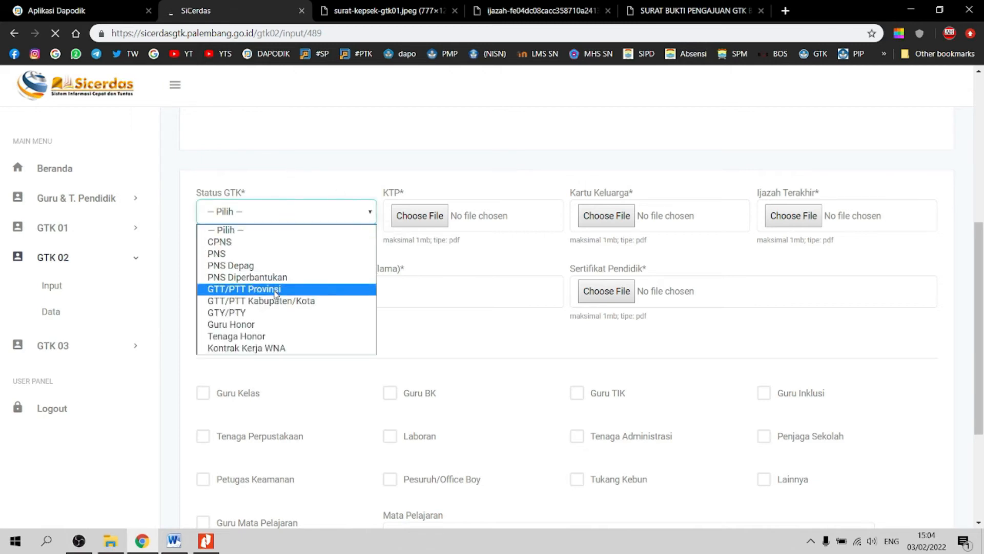
left_click(265, 336)
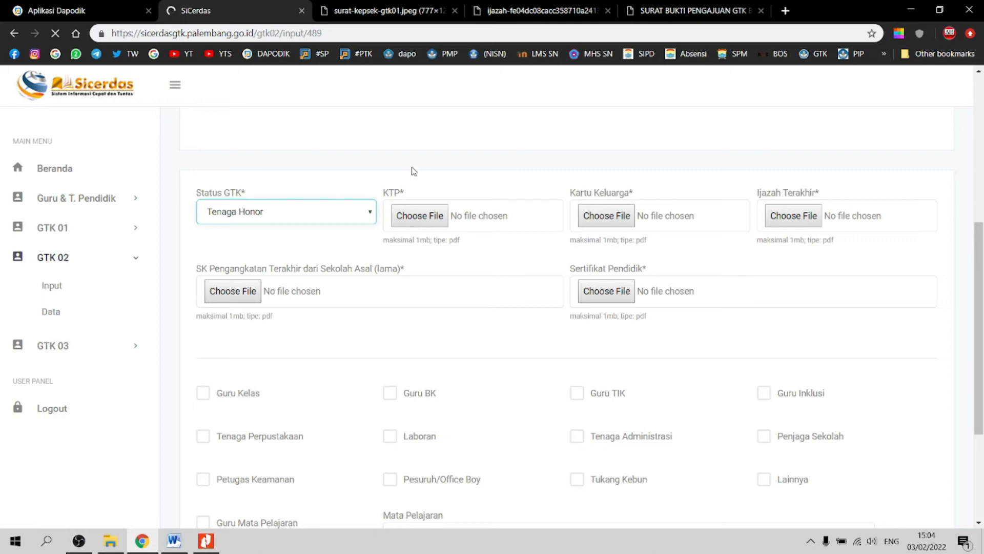
left_click(434, 220)
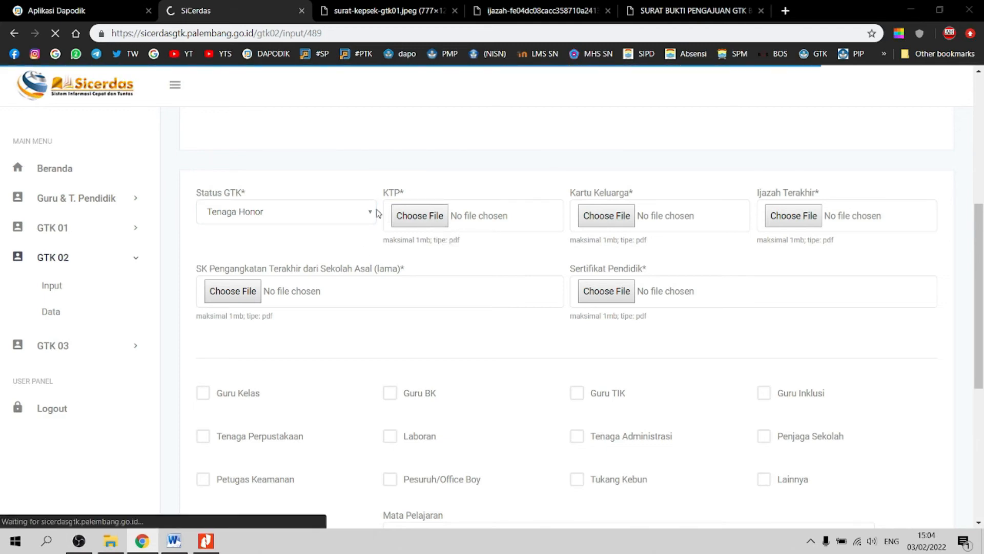
Step: Attach KTP TIKA.pdf, KK TIKA.pdf and IJAZAH TIKA.pdf to the KTP, Kartu Keluarga and Ijazah Terakhir fields
double_click(149, 137)
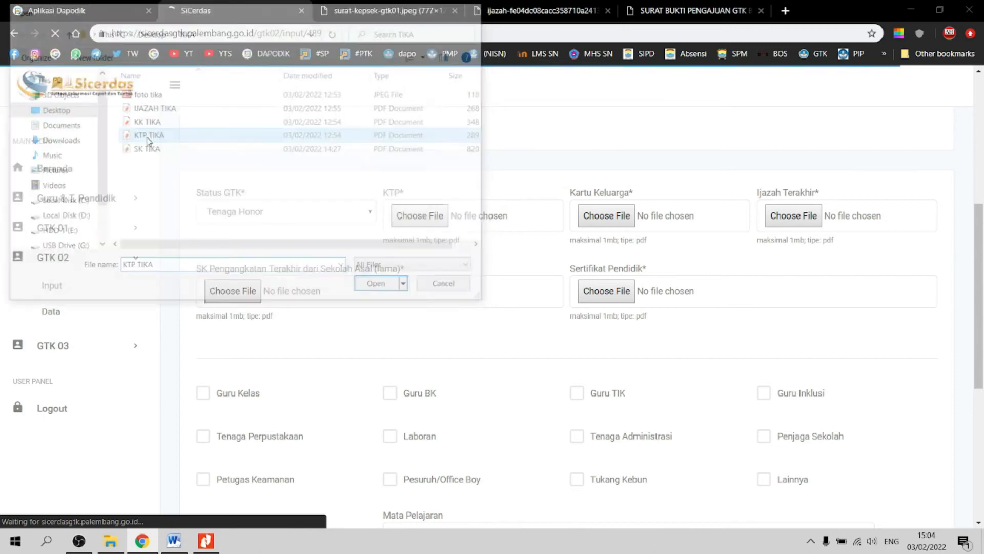
left_click(420, 212)
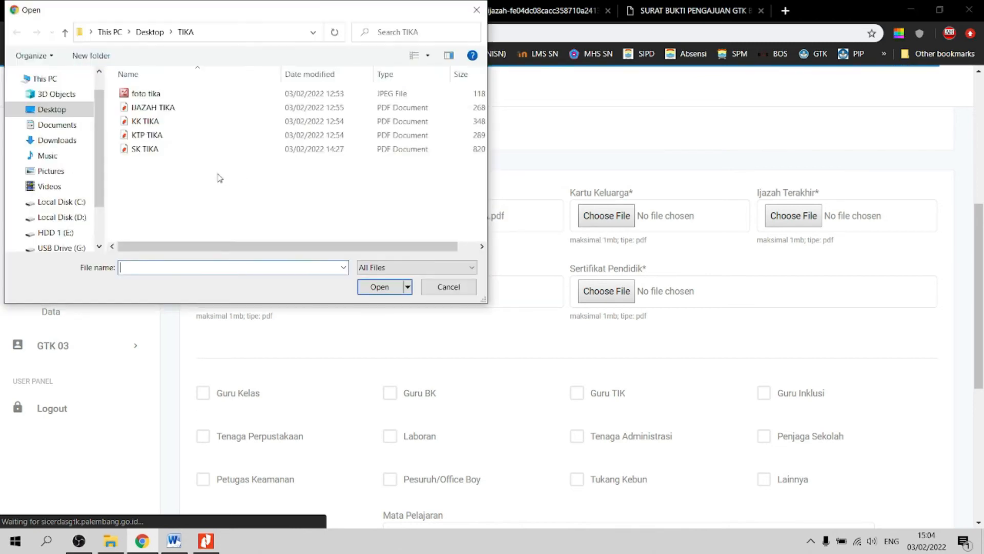
double_click(145, 121)
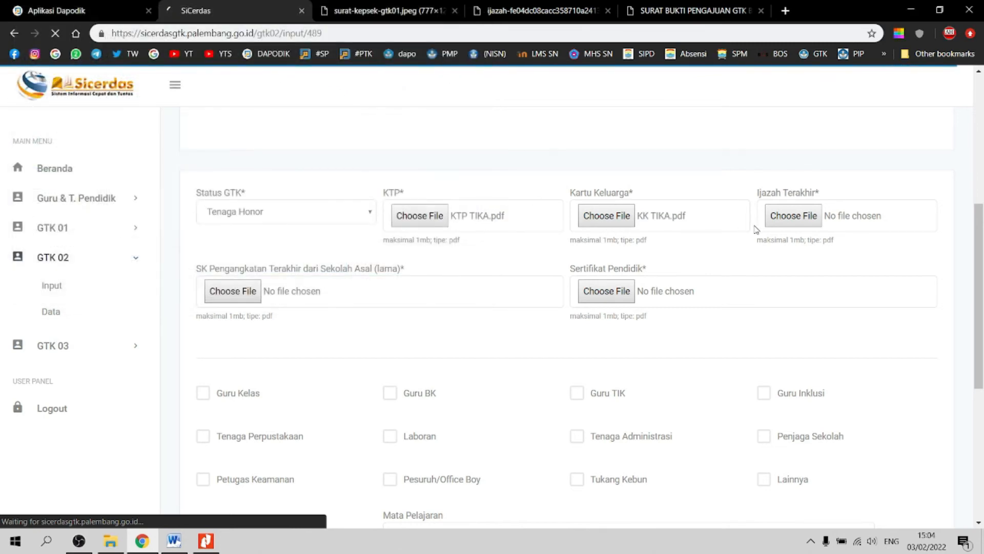
left_click(793, 218)
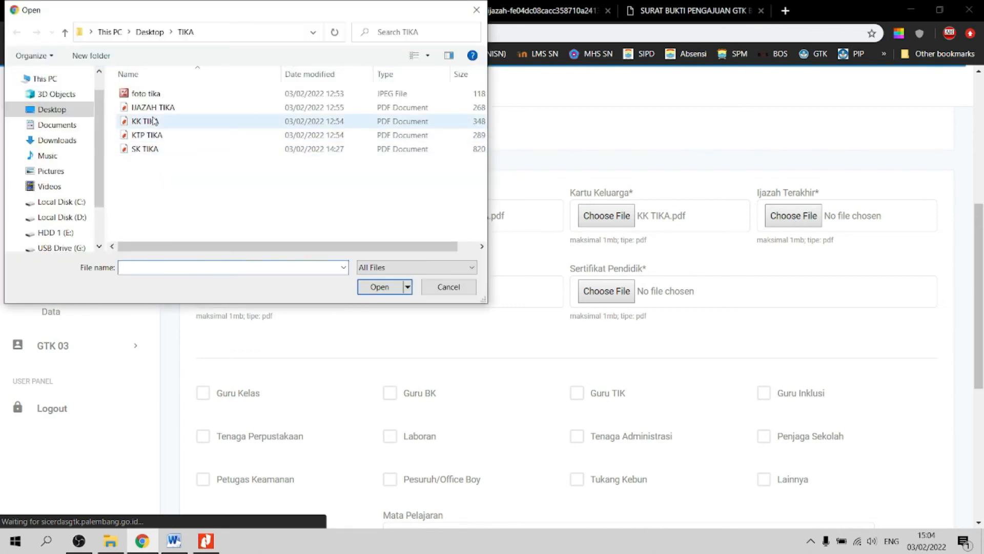
double_click(153, 107)
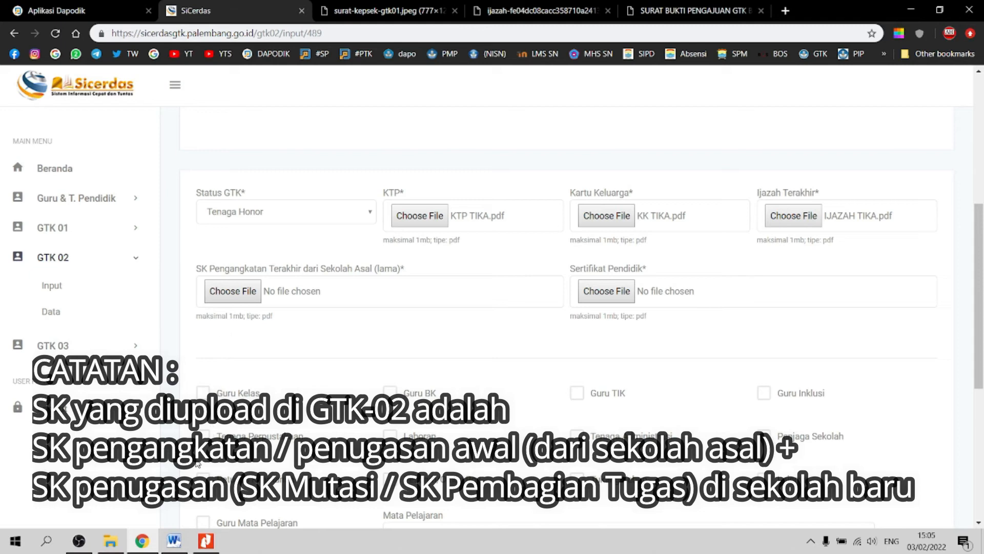
Step: Create a new blank Word document, Document4, and bring it to the front
left_click(174, 541)
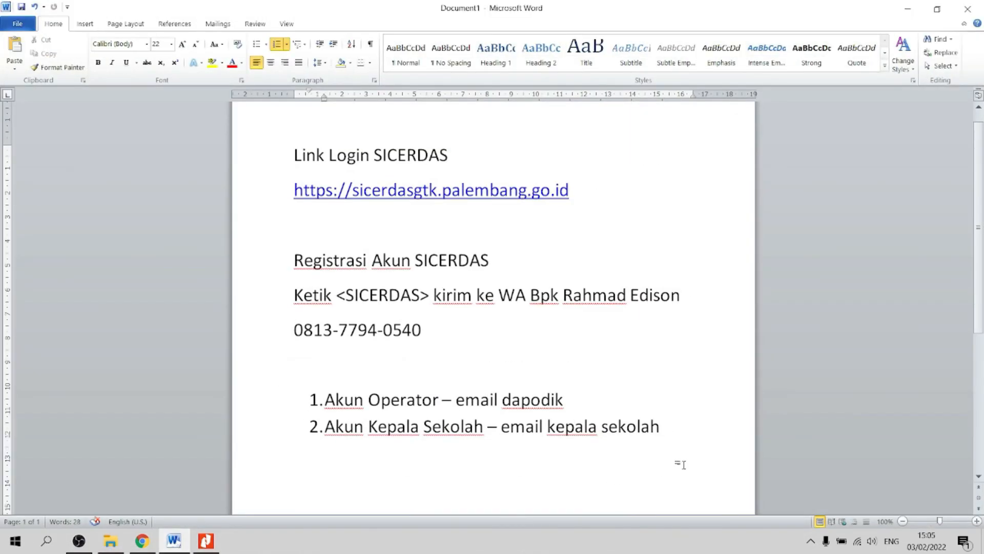
scroll(682, 463, "down", 3)
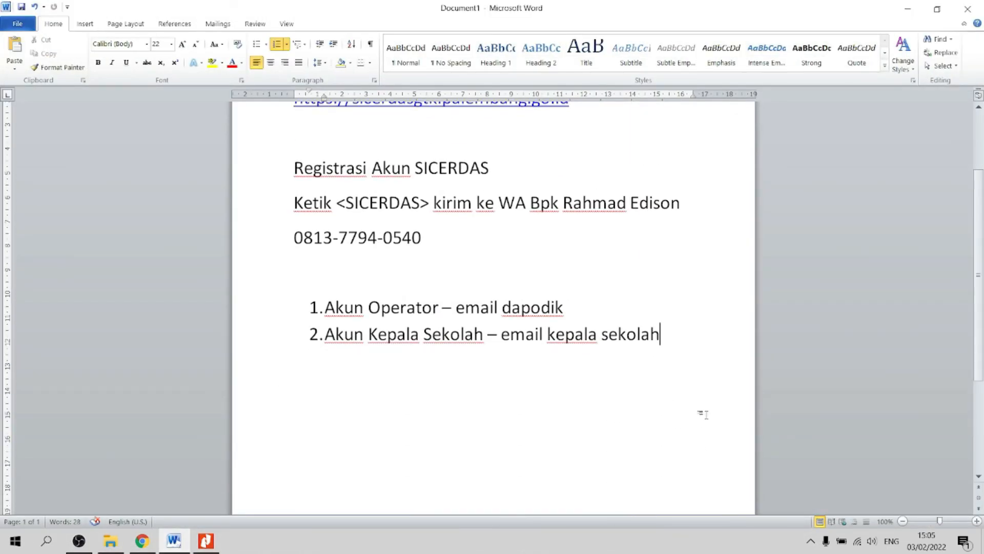
key("ctrl+n")
key("ctrl+w")
left_click(142, 541)
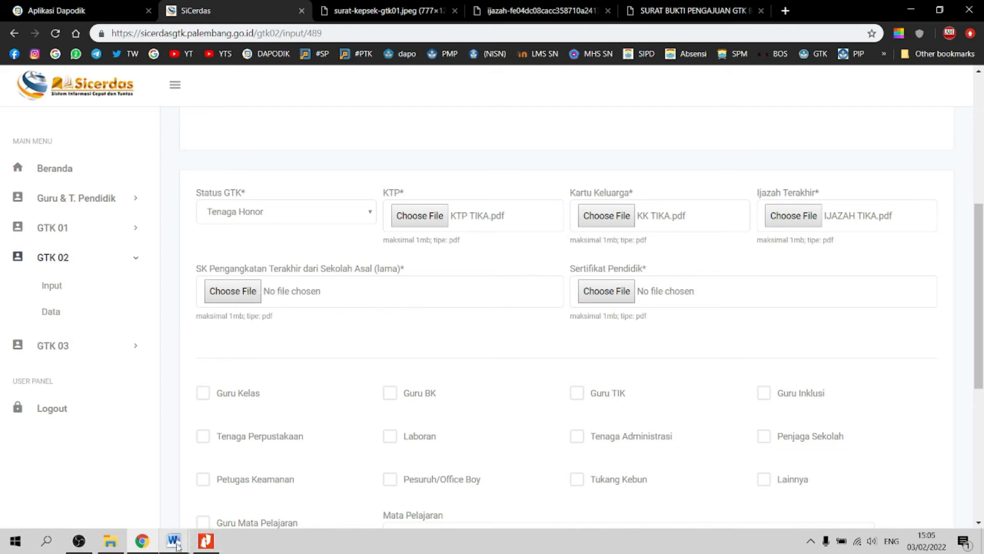
mouse_move(174, 540)
left_click(266, 488)
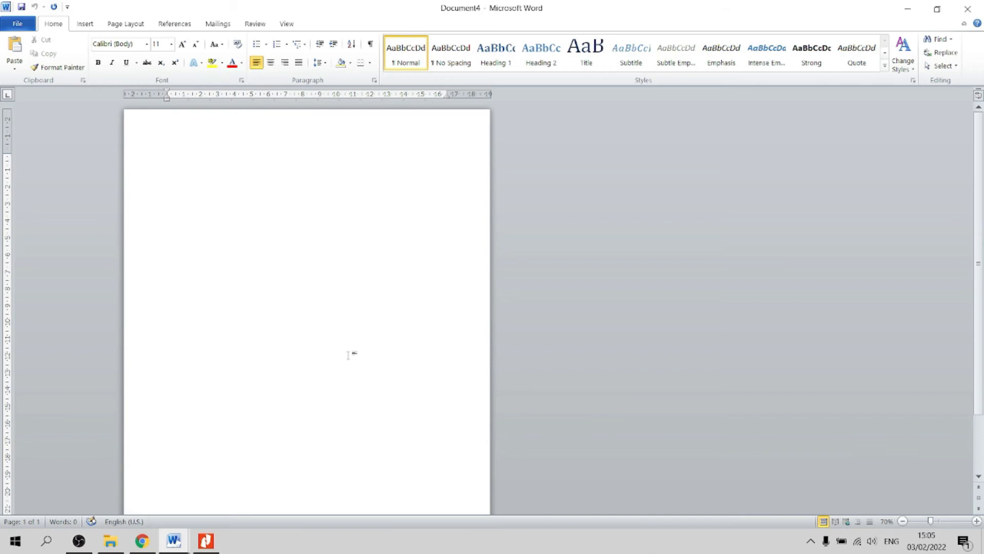
Step: Write 'SK SEKOLAH ASAL' and 'SK DI SEKOLAH BARU' on two lines in 48 pt text
type("s")
left_click(171, 44)
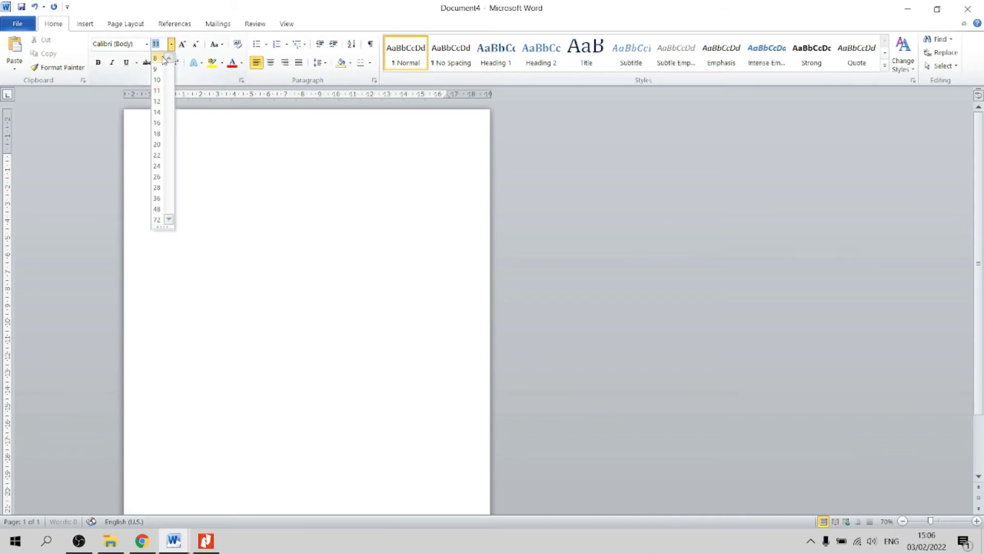
left_click(156, 208)
type("SK")
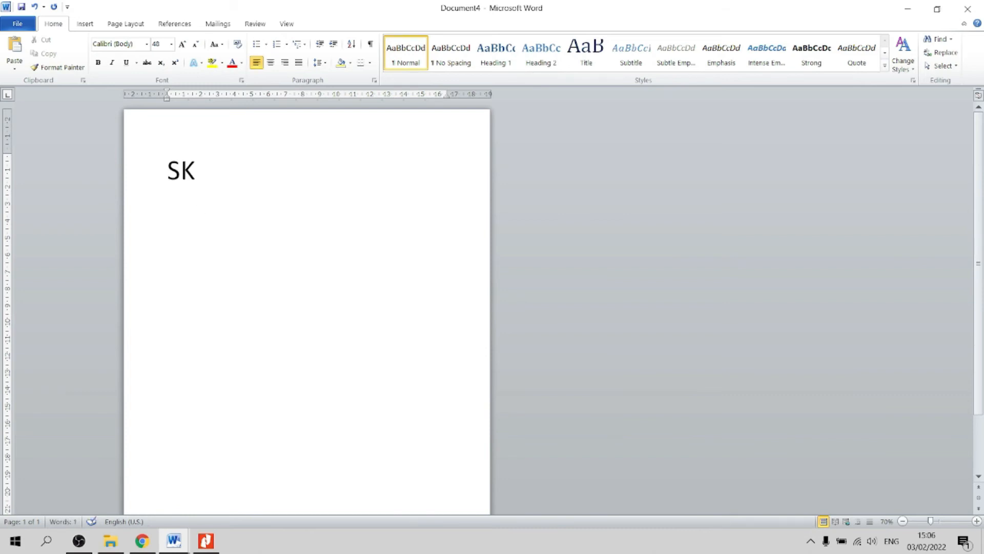
type(" SEKOLAH")
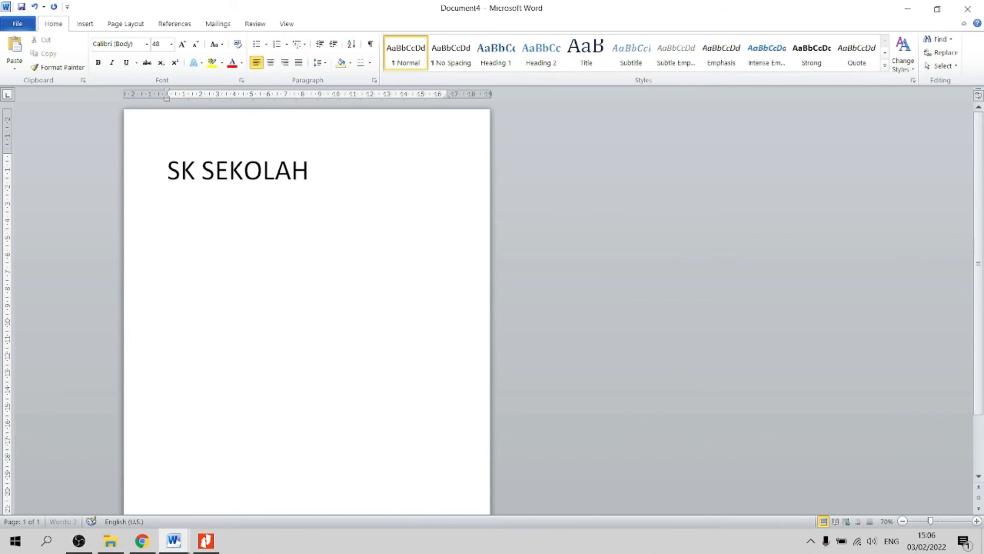
type(" ASAL")
key("Return")
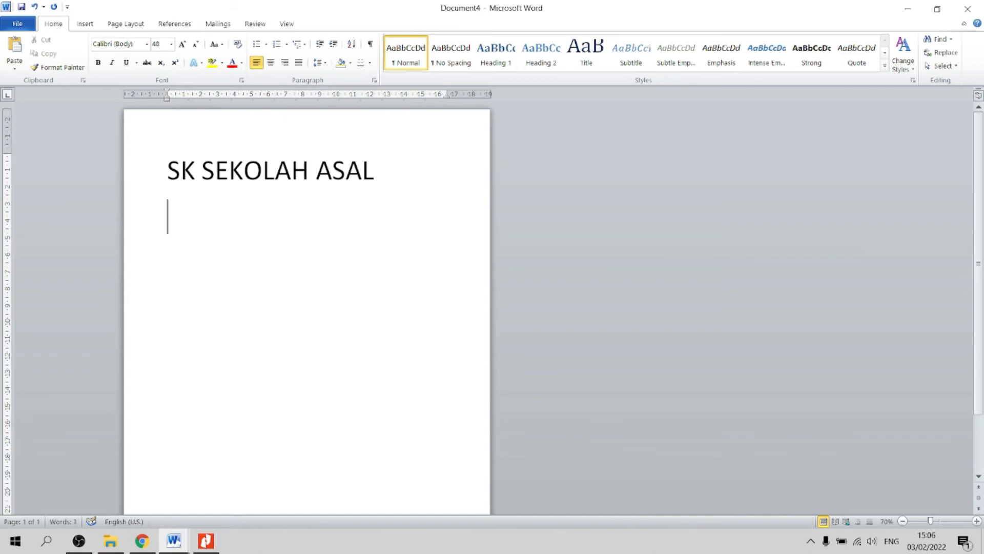
type("SK ")
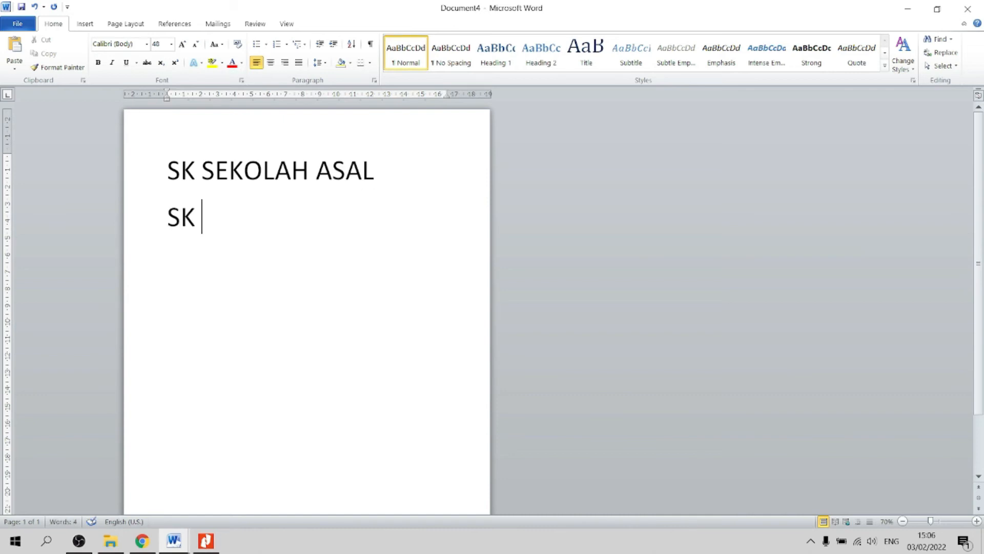
type("DI SEKOLA")
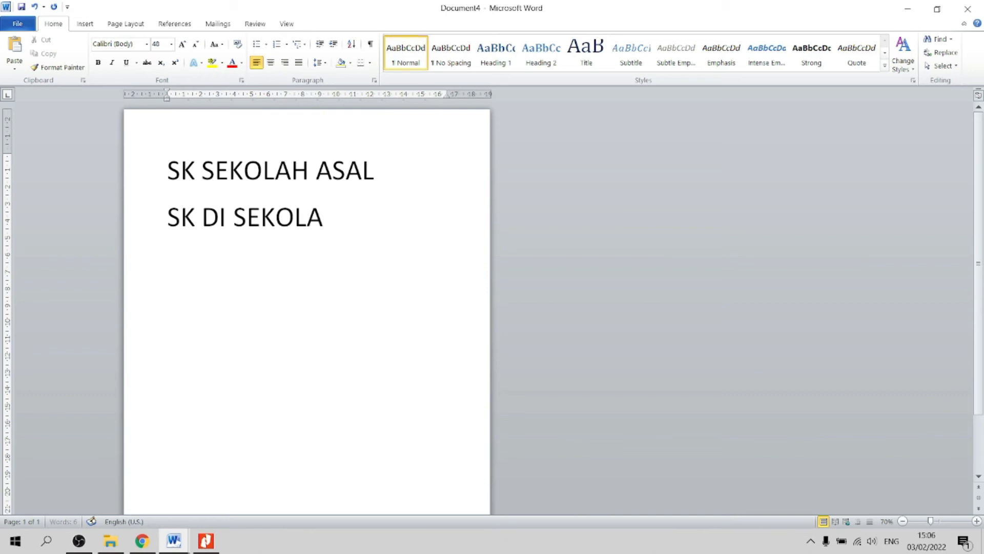
type("H BARU")
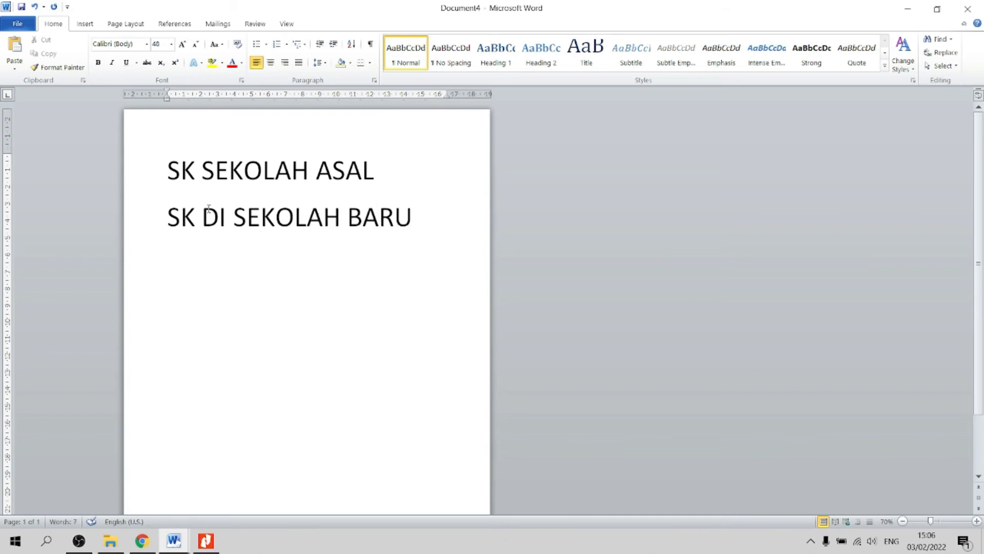
Step: Correct the second line to 'SK/ST DI SEKOLAH BARU', then go back to the SiCerdas form in Chrome
key("Home")
key("Right")
key("Right")
type("/")
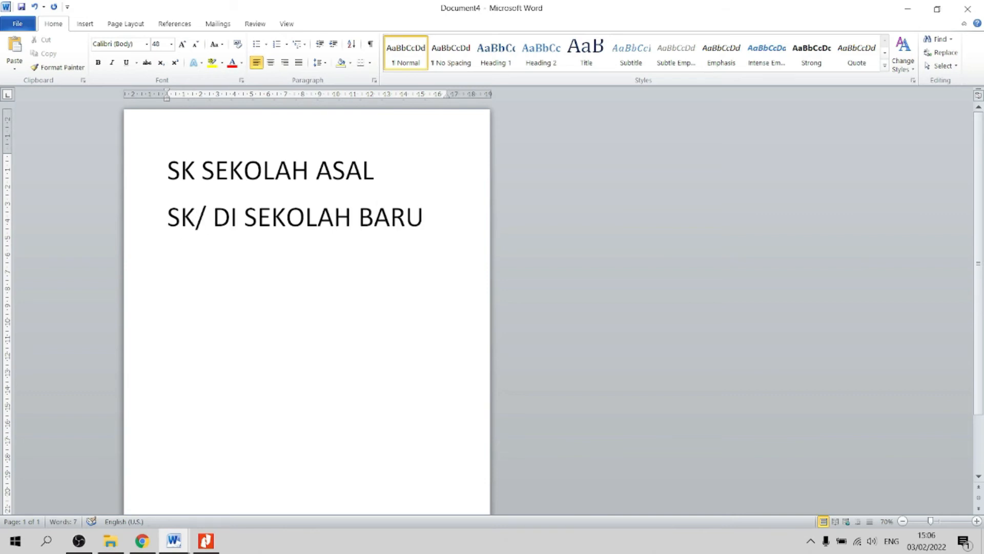
type("ST")
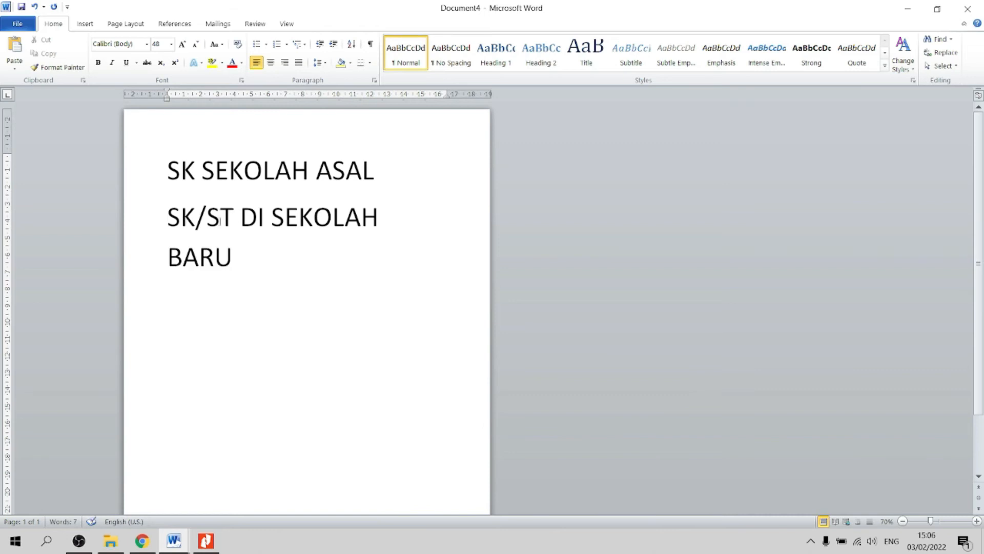
left_click(237, 259)
left_click(399, 173)
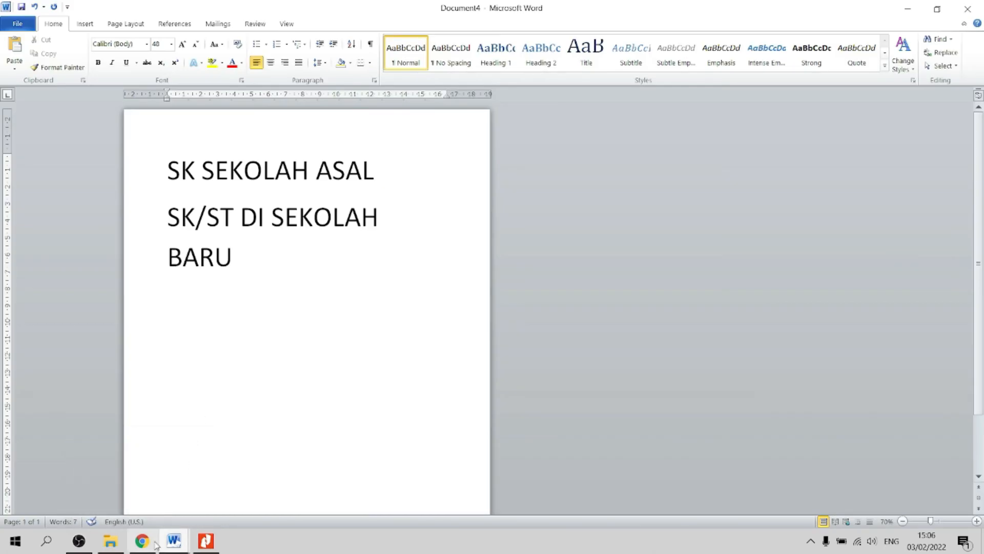
key("alt+Tab")
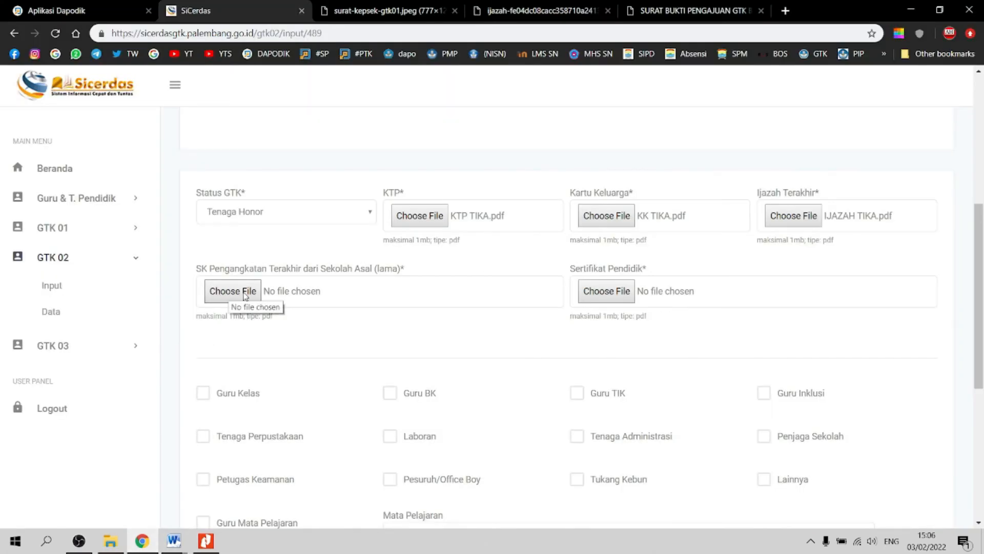
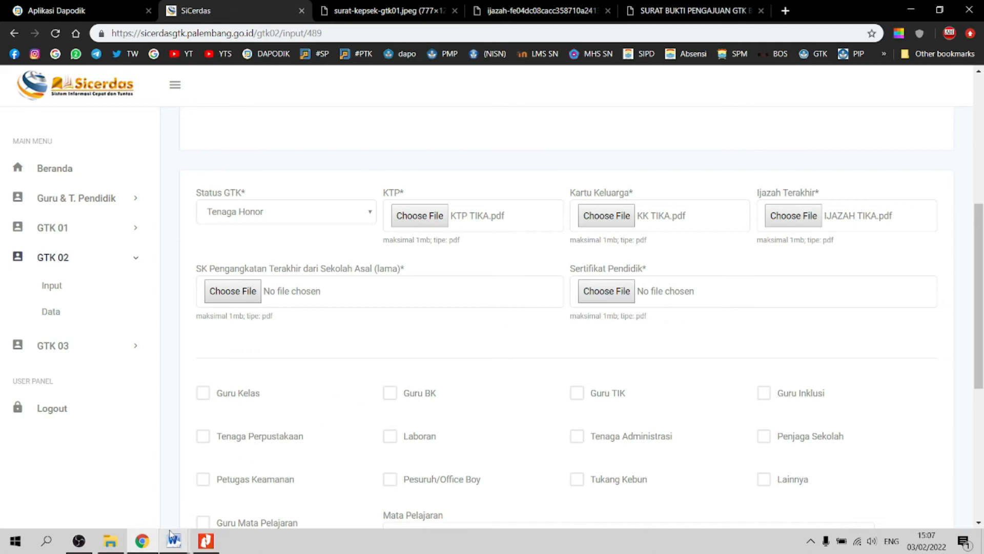
Step: Clear all the text from Document4 to leave a blank page
mouse_move(173, 541)
left_click(264, 500)
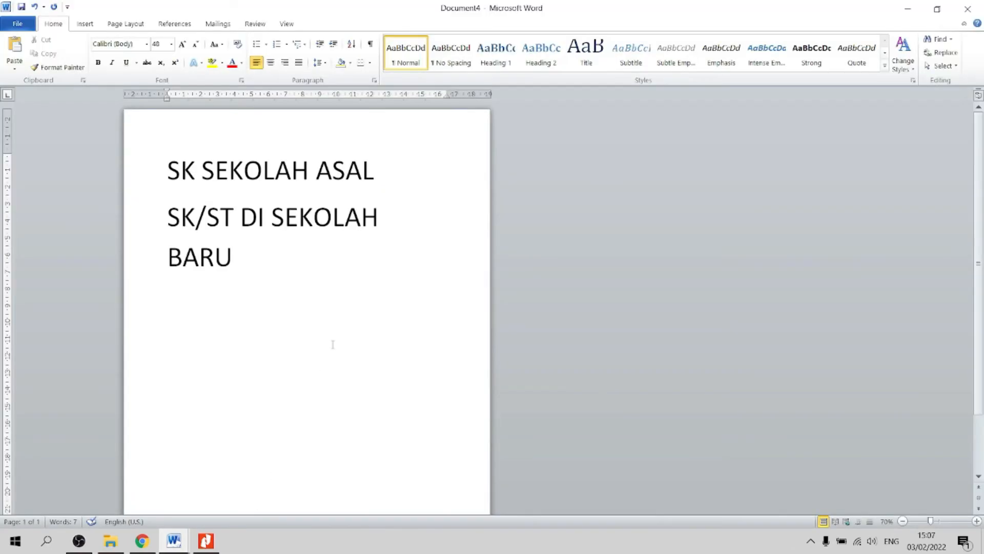
key("ctrl+a")
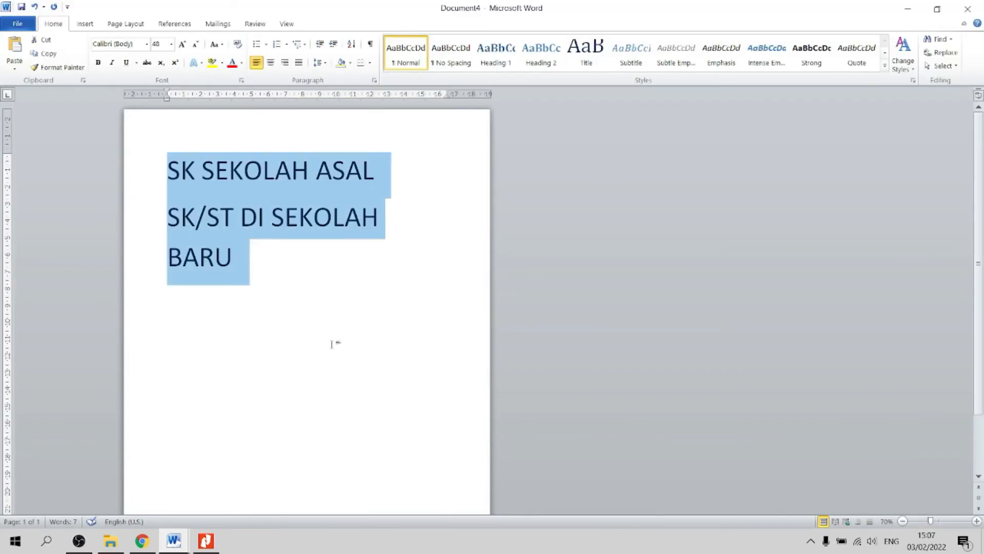
key("Delete")
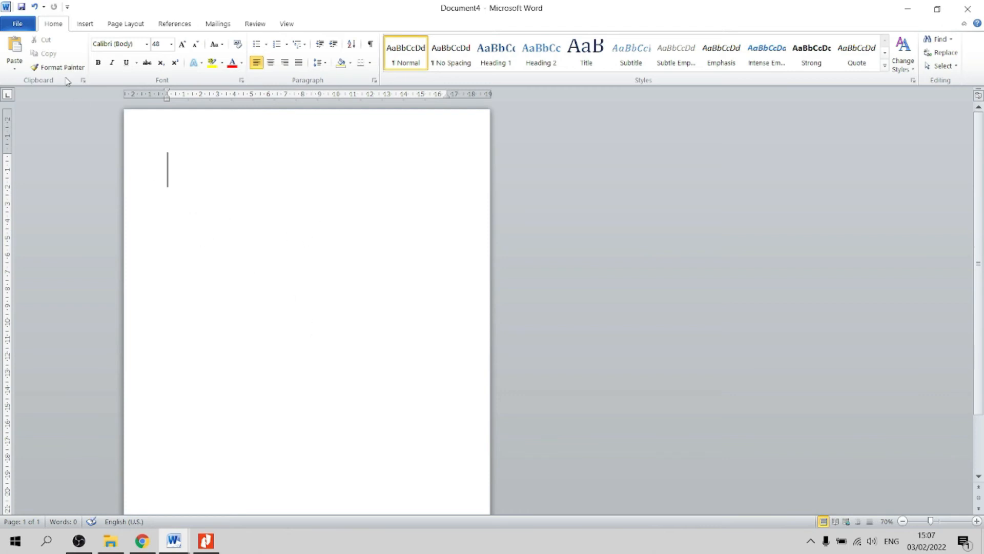
Step: Save the blank document as SERDIK.pdf in the TIKA folder, then return to Chrome
left_click(25, 26)
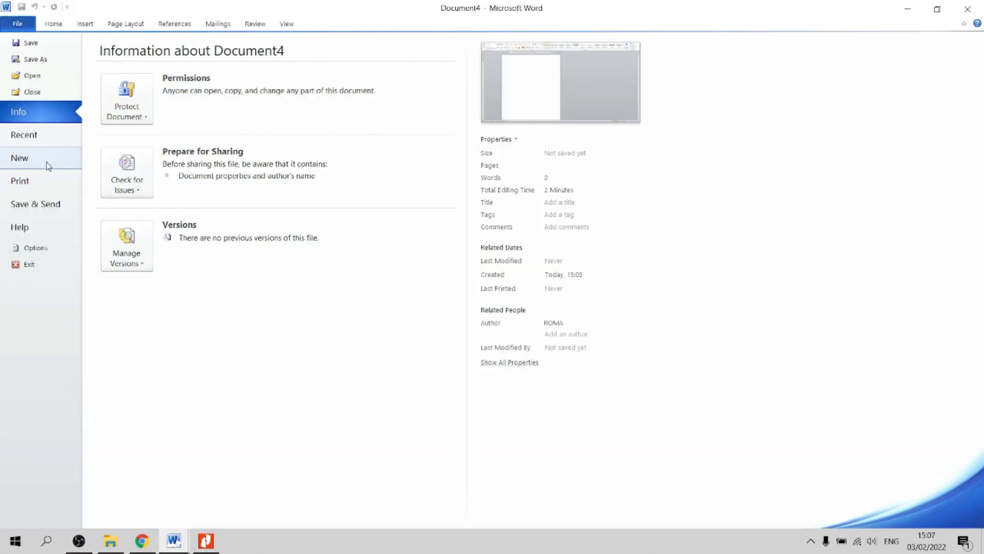
left_click(35, 59)
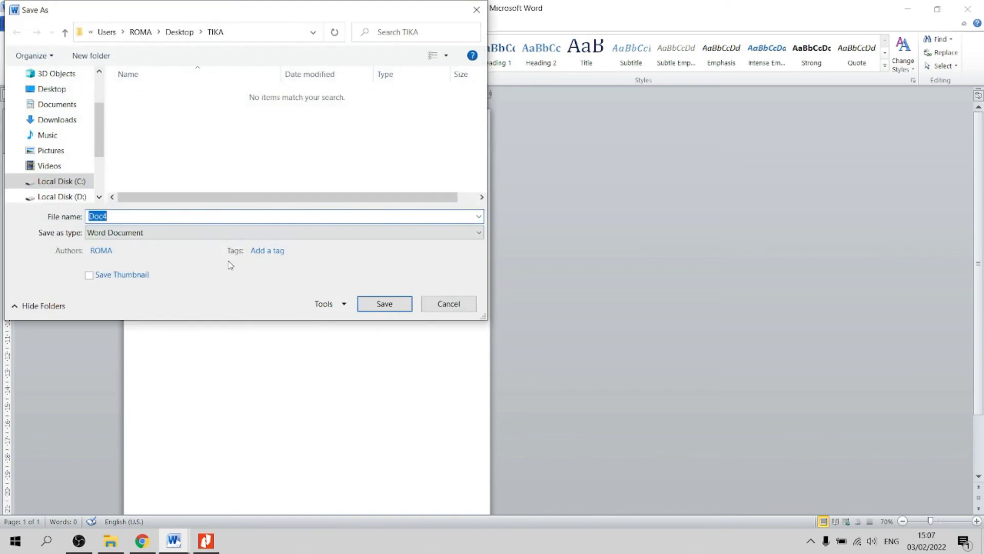
left_click(197, 233)
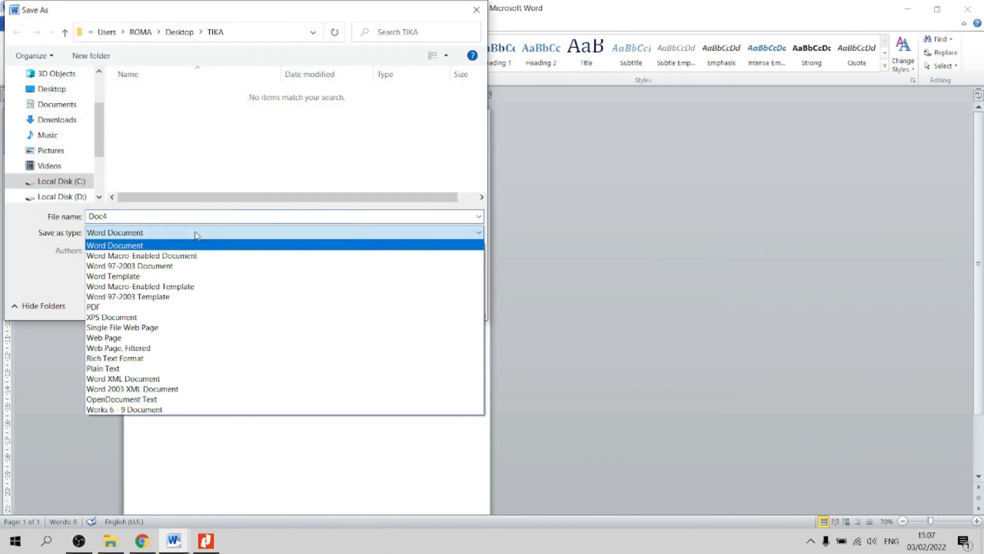
left_click(148, 306)
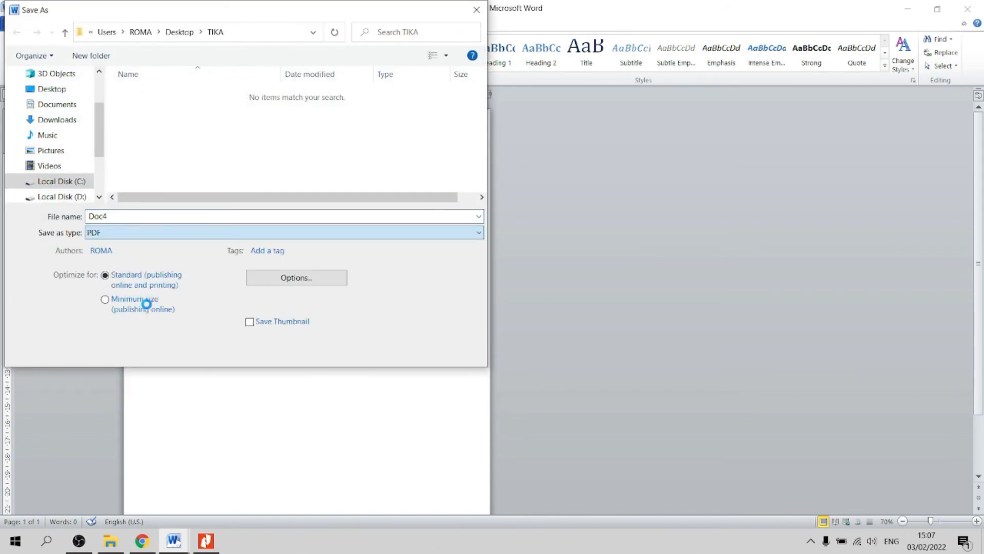
left_click(148, 215)
type("SERDIK")
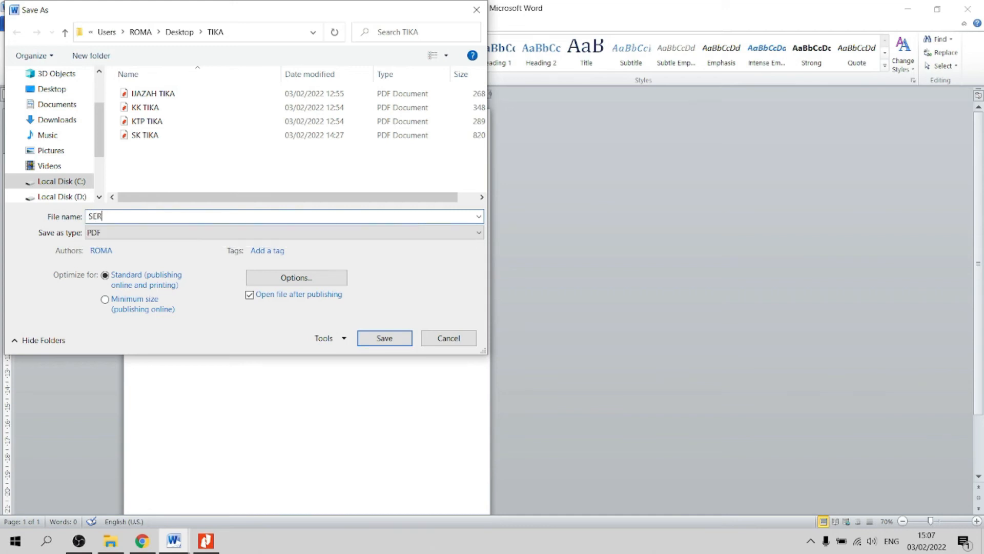
left_click(390, 340)
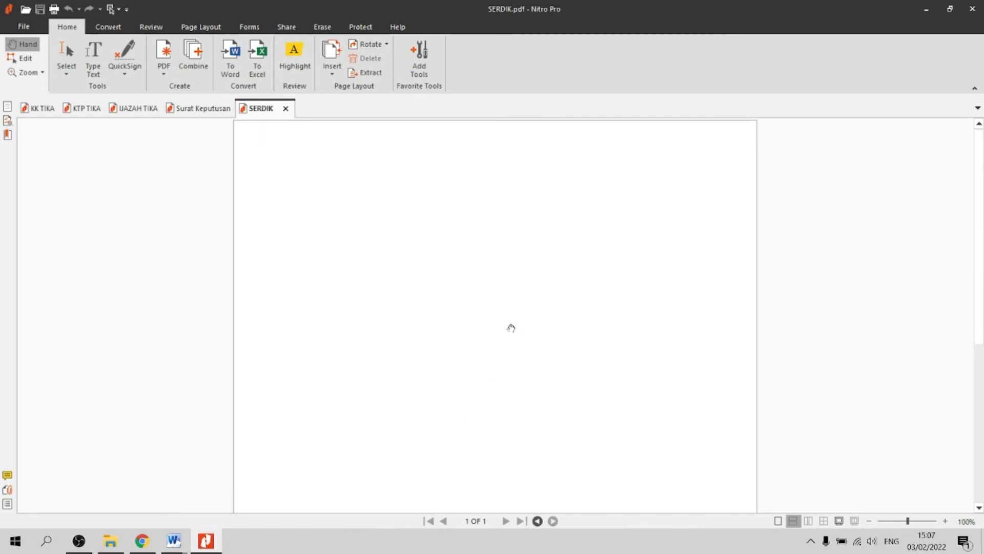
left_click(143, 539)
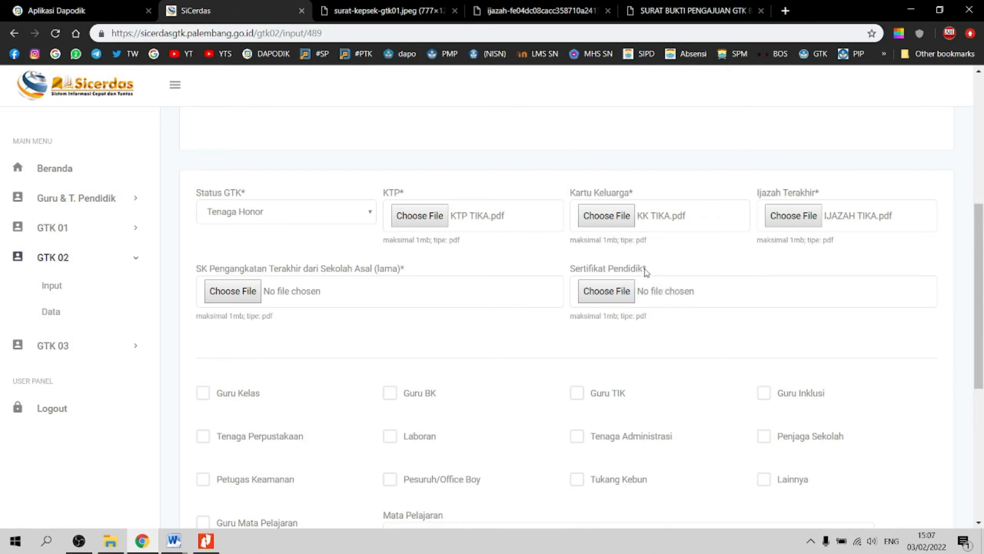
Step: Attach SERDIK.pdf to Sertifikat Pendidik and SK TIKA to SK Pengangkatan
left_click(276, 295)
left_click(150, 149)
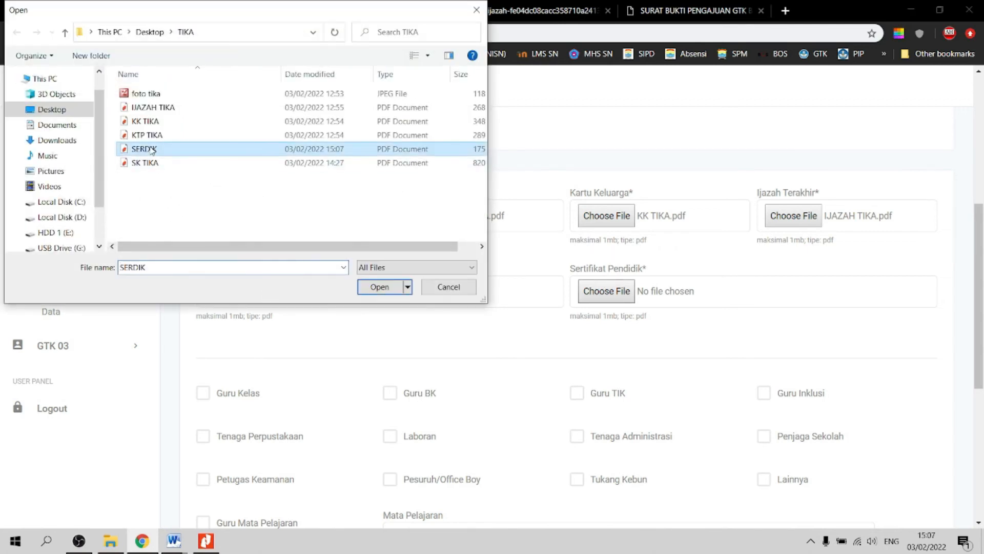
double_click(151, 149)
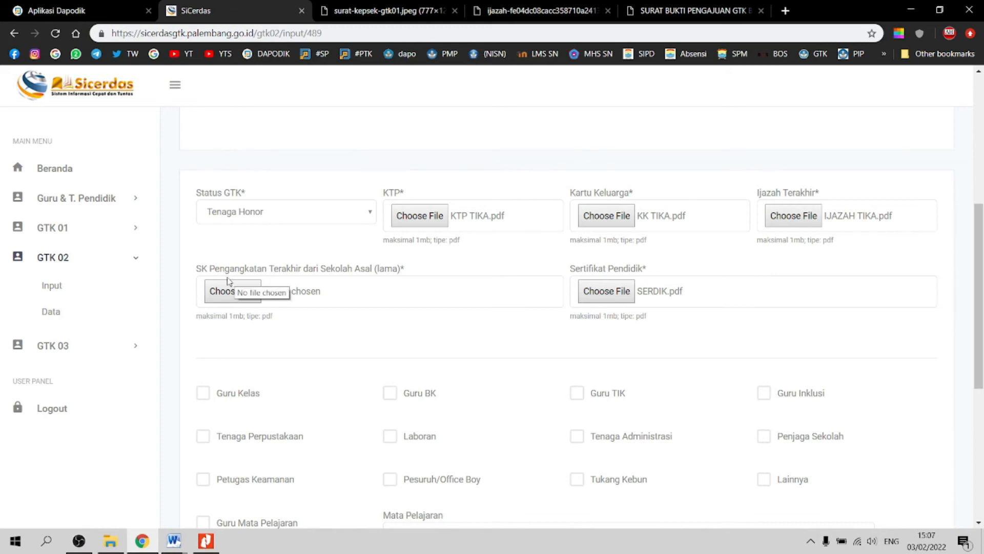
left_click(217, 301)
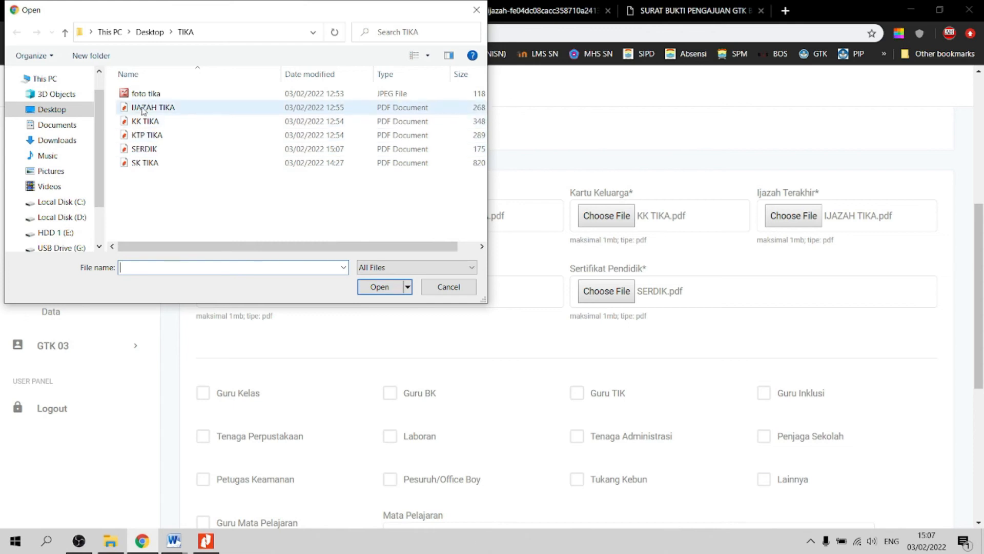
double_click(141, 163)
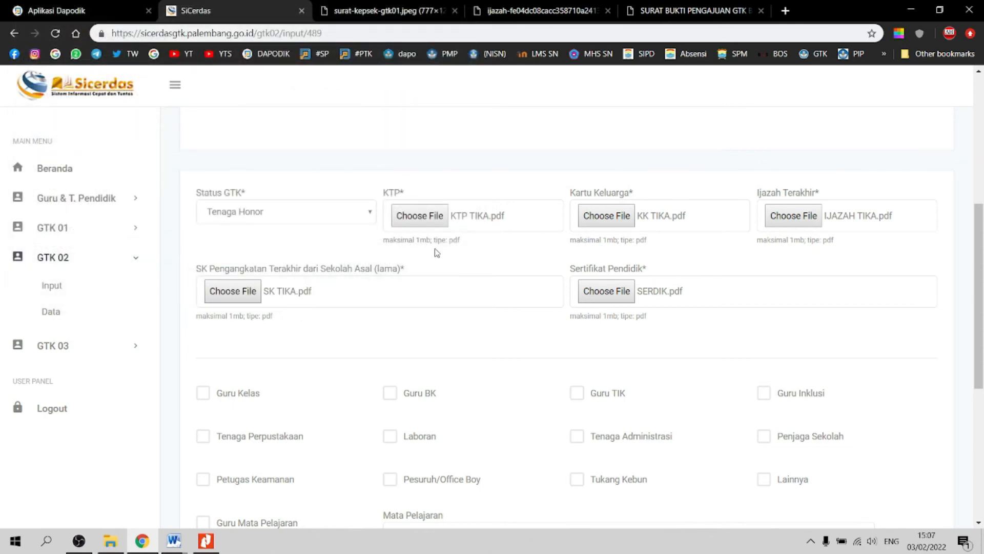
Step: Tick Guru Kelas and enter 'GURU KELAS' as the Mata Pelajaran
scroll(437, 253, "down", 4)
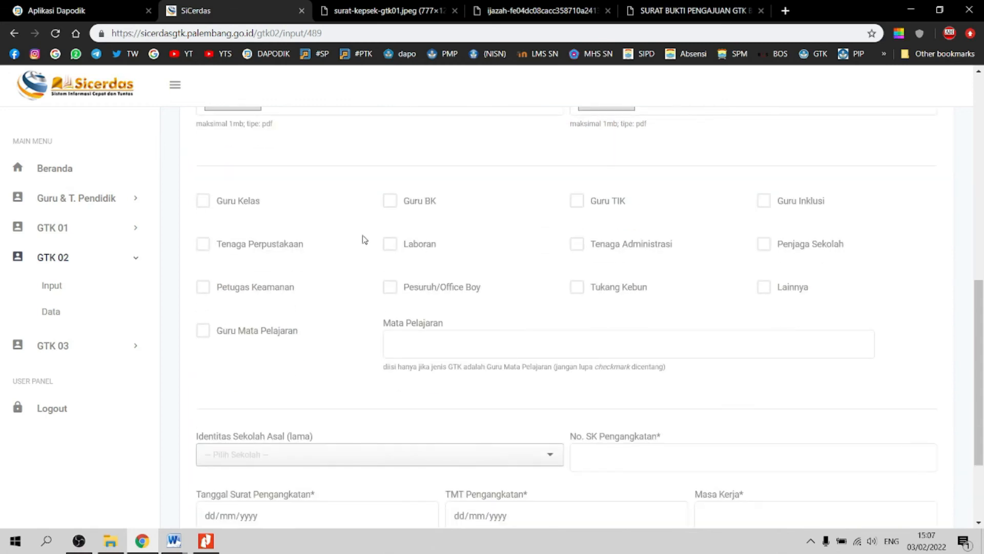
left_click(237, 203)
left_click(424, 341)
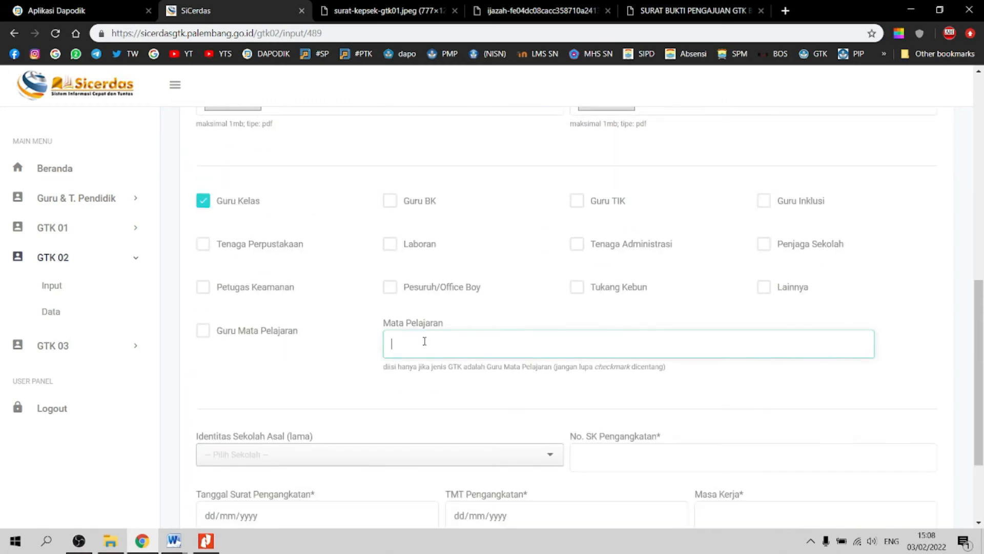
type("GURU KELAS")
scroll(425, 341, "down", 3)
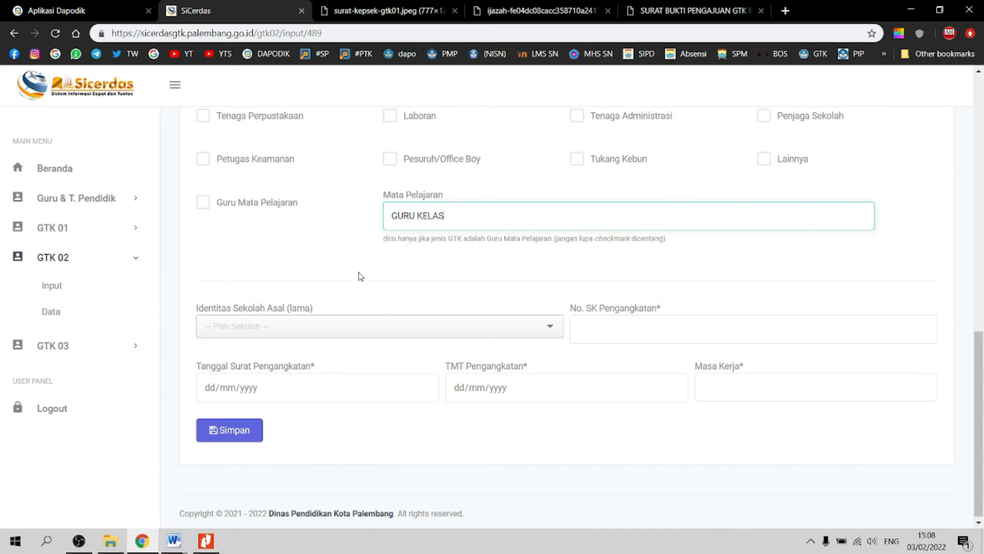
Step: Search 'SD NEGERI 110' and pick SD NEGERI 110 PALEMBANG as the previous school
left_click(371, 334)
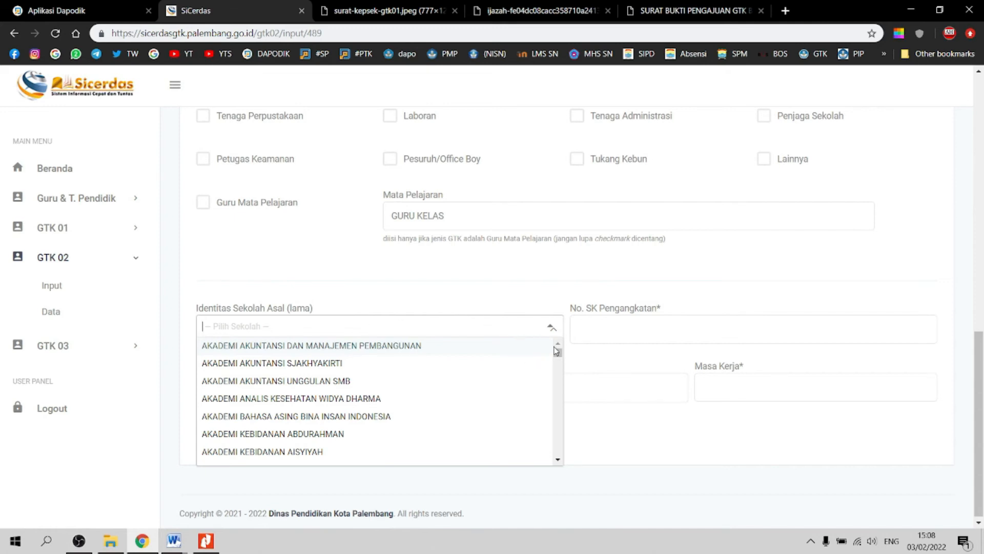
left_click_drag(559, 352, 576, 339)
left_click(465, 329)
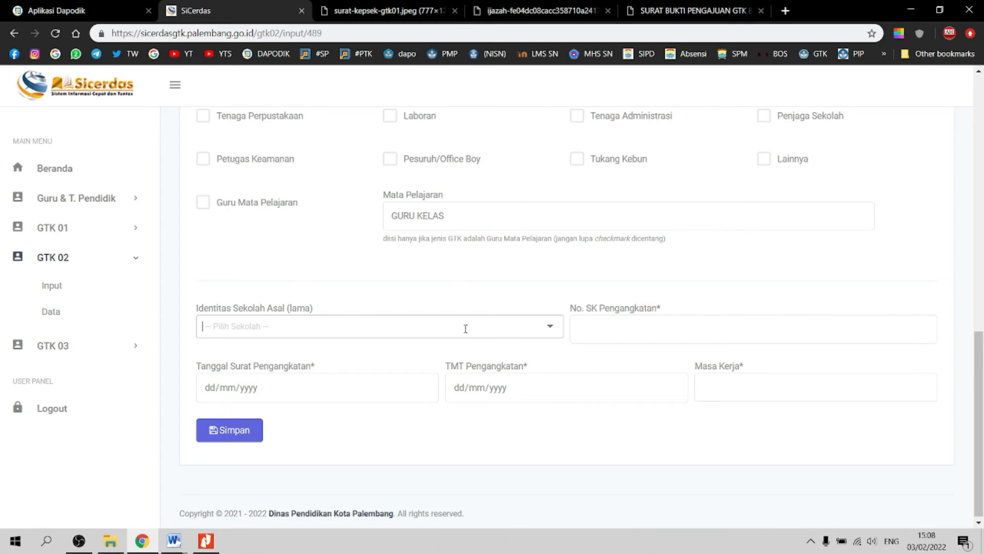
type("SD")
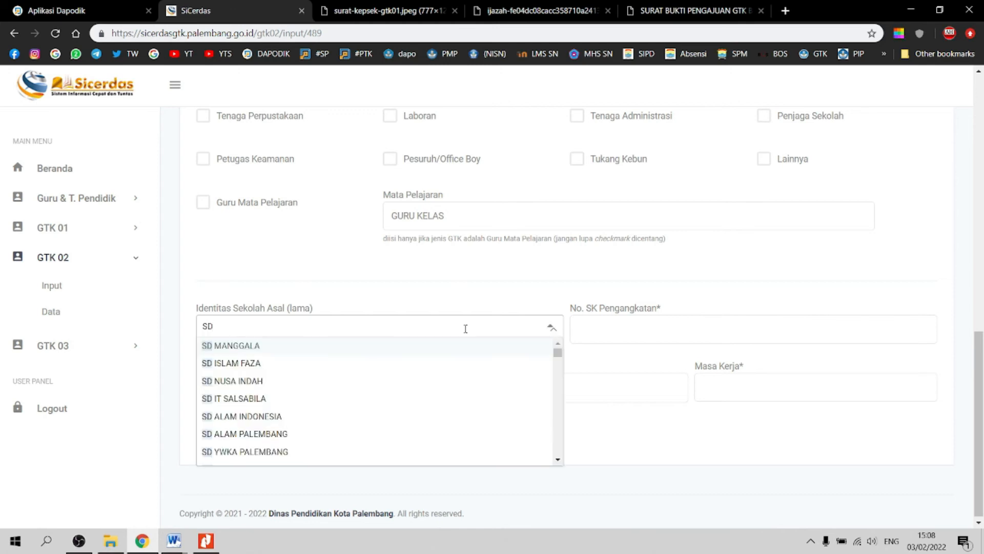
type(" NEGER")
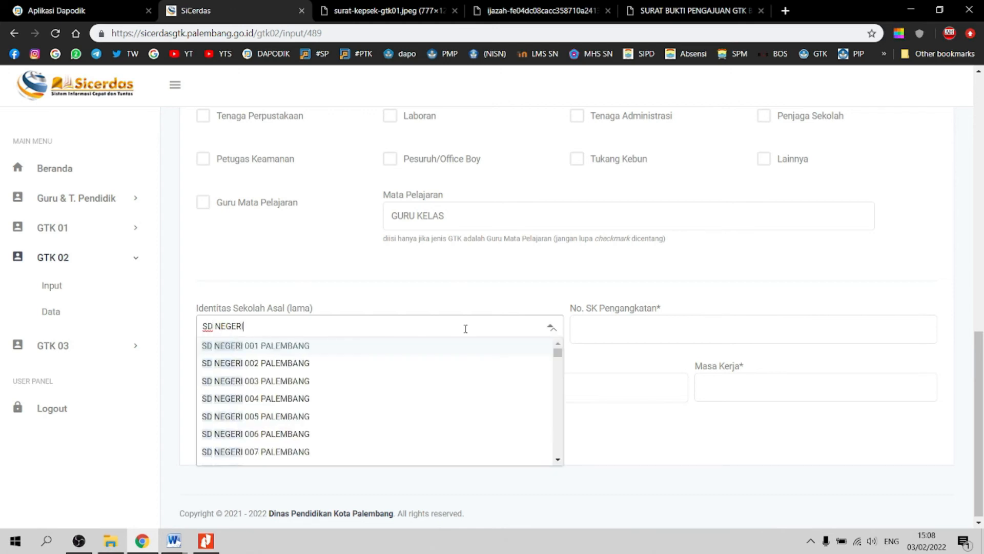
type("I 110")
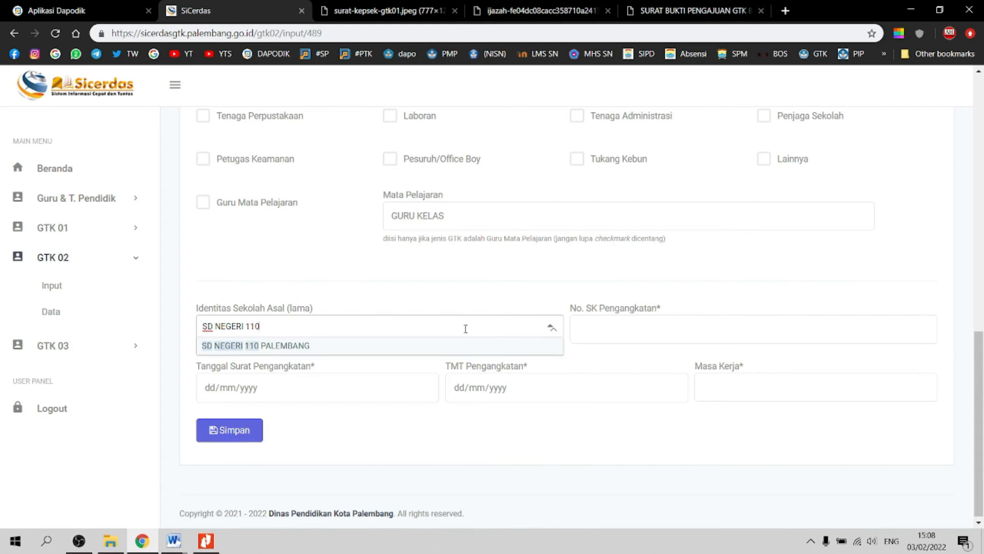
left_click(397, 351)
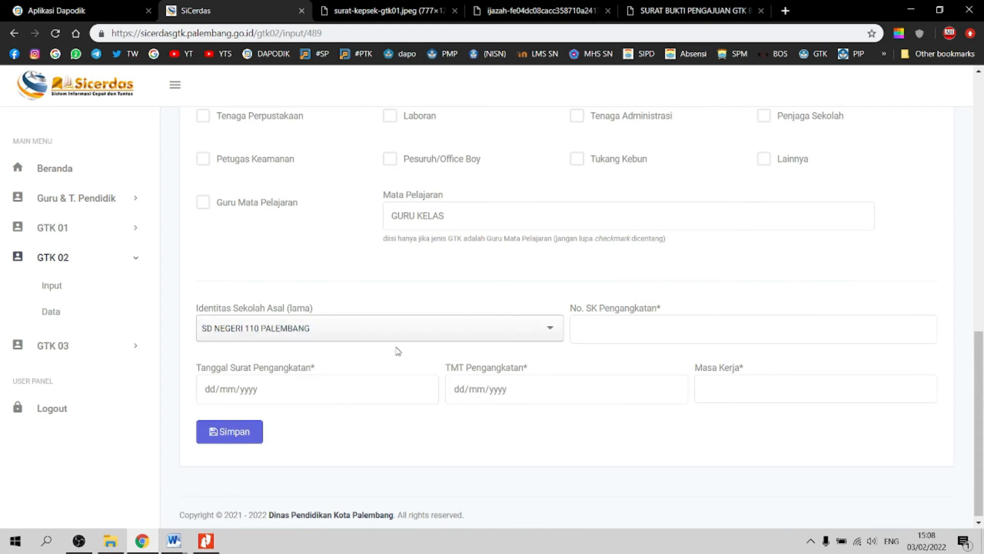
Step: Enter SK number 01/DISDIK/2021, both dates 01/01/2021, and 10 TAHUN service
left_click(639, 330)
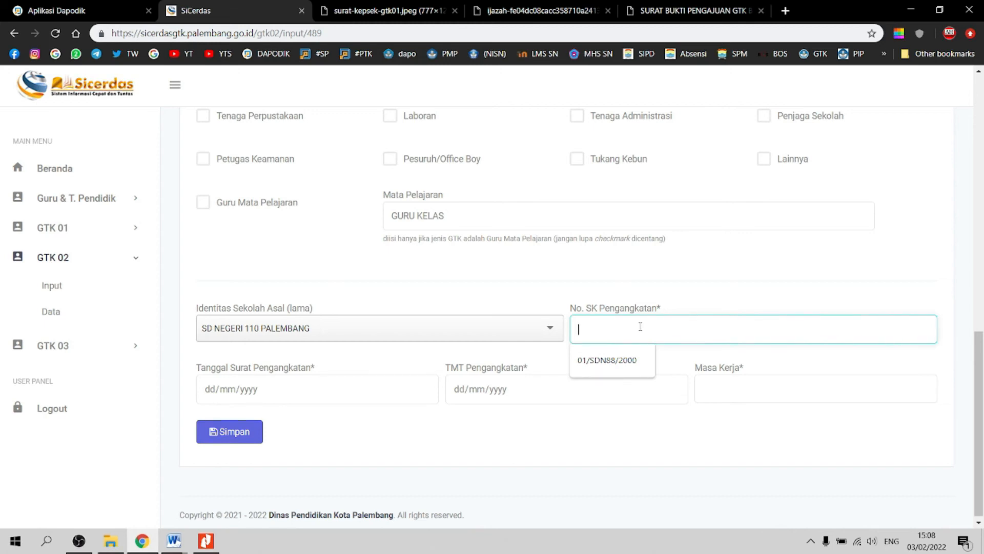
type("01")
type("/SDN")
key("BackSpace")
key("BackSpace")
key("BackSpace")
type("DIS")
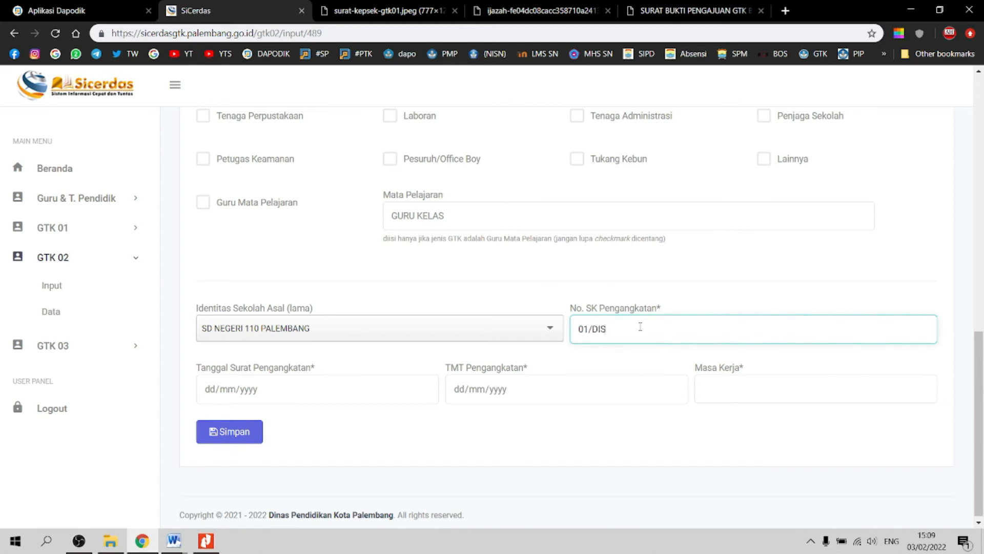
type("DIK/2021")
key("Tab")
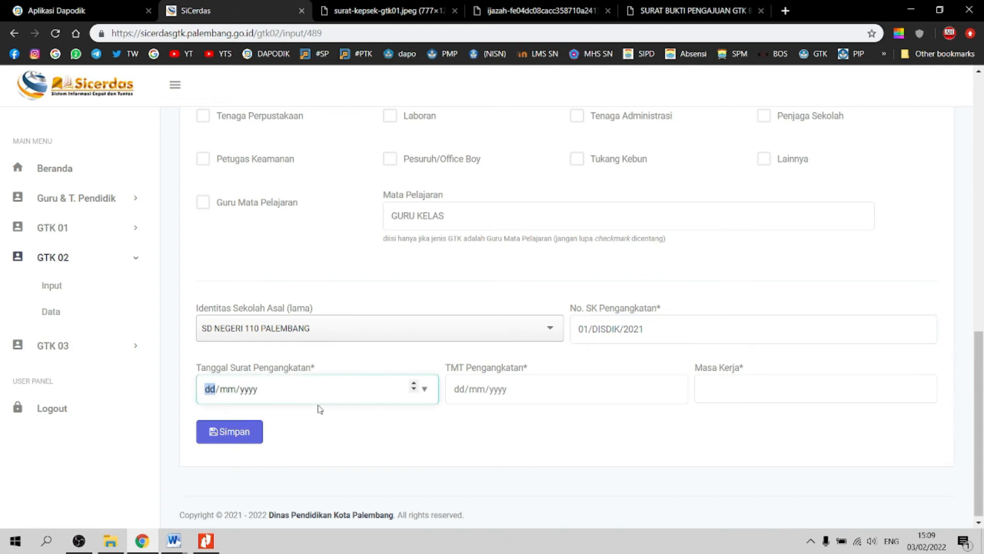
type("01/01/2021")
key("Tab")
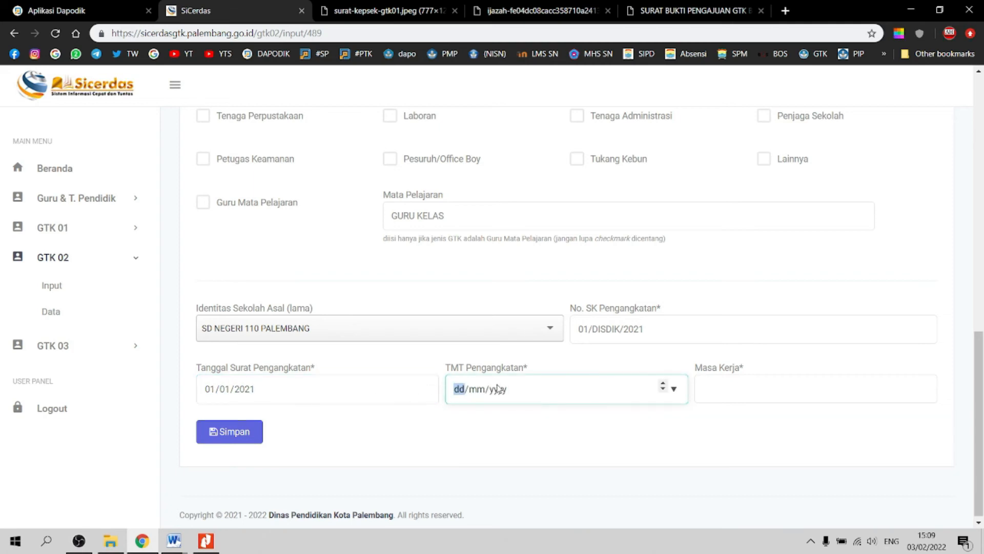
type("01/01/2021")
key("Tab")
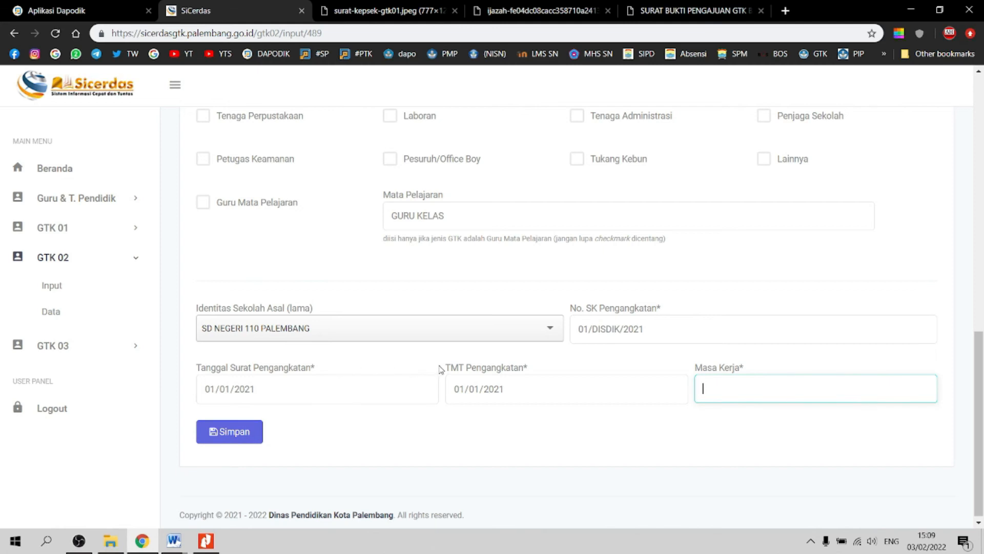
type("0 TAHUN")
Step: Save the GTK 02 form and confirm the 'Berhasil menginput data' notice
left_click(243, 440)
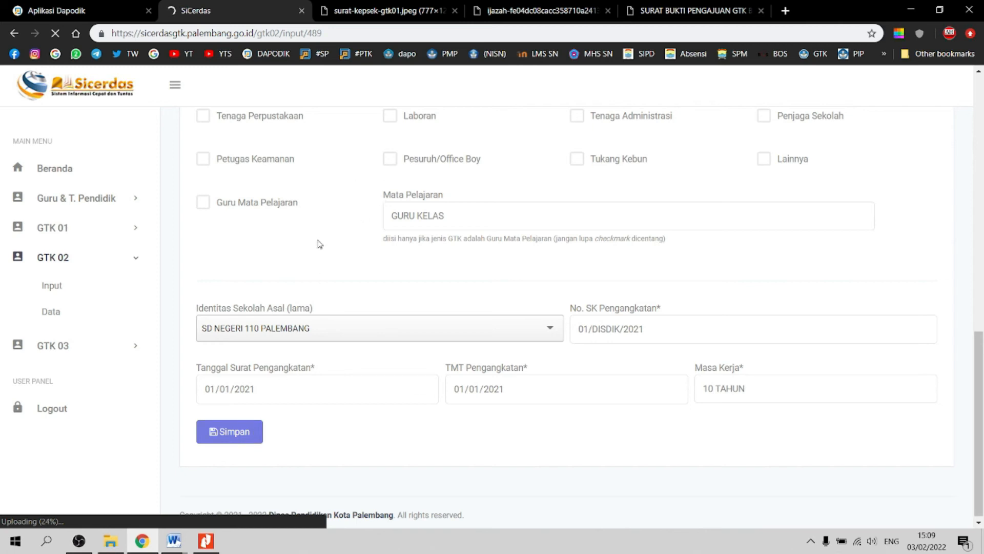
scroll(319, 244, "up", 4)
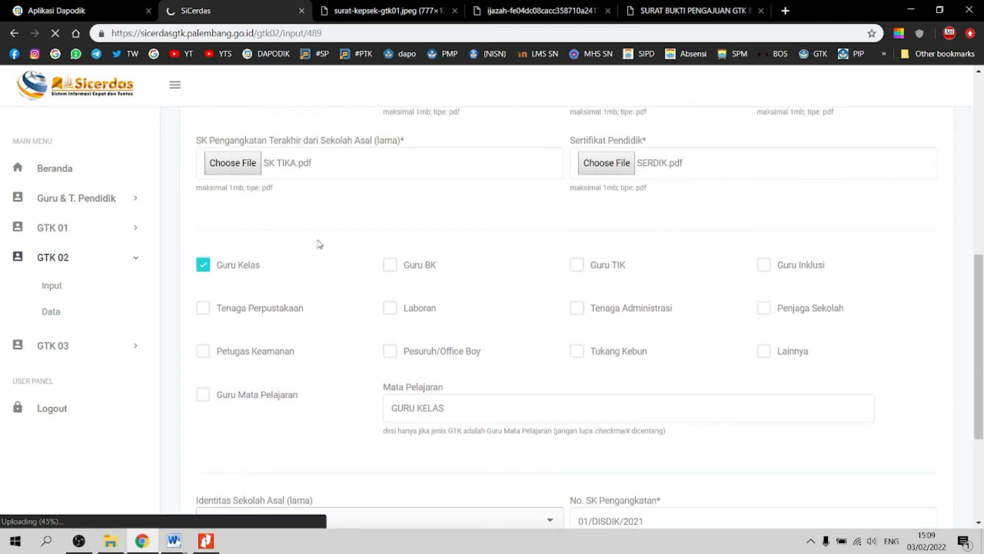
scroll(319, 244, "up", 3)
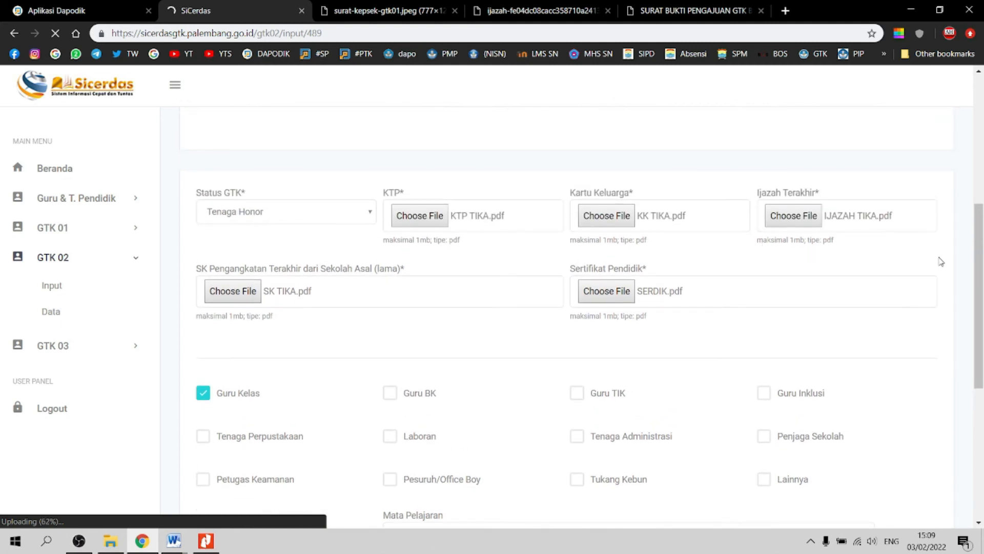
left_click_drag(982, 302, 982, 435)
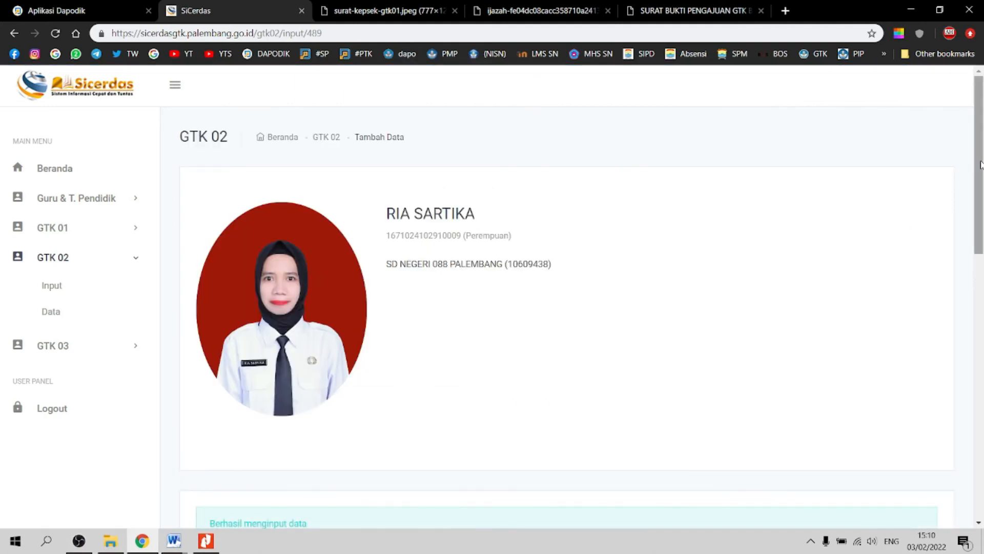
left_click_drag(980, 164, 973, 439)
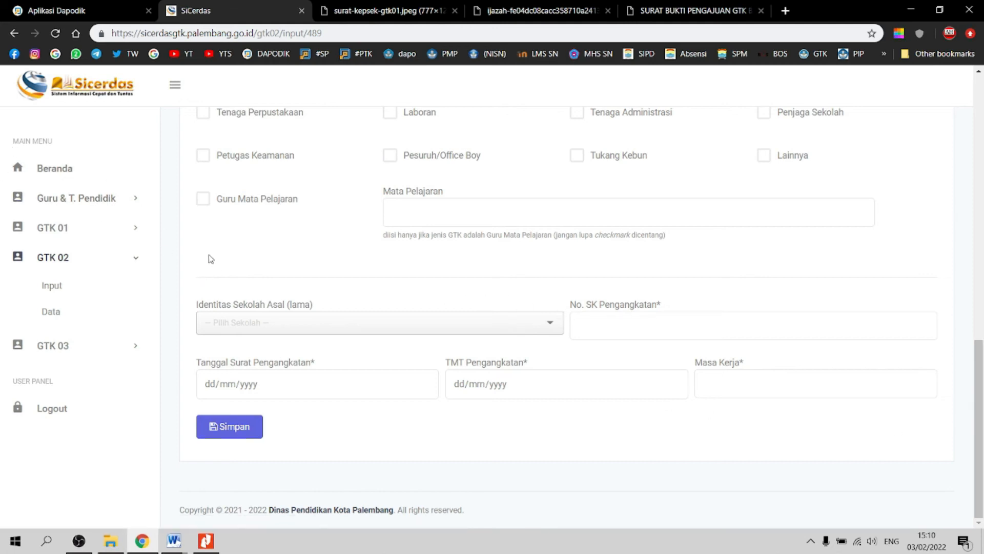
left_click(55, 315)
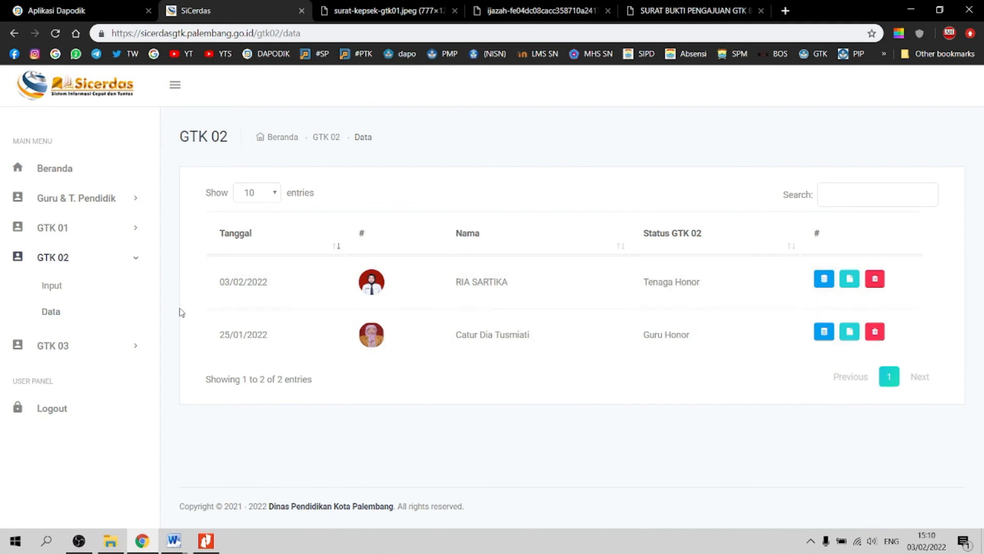
left_click(824, 284)
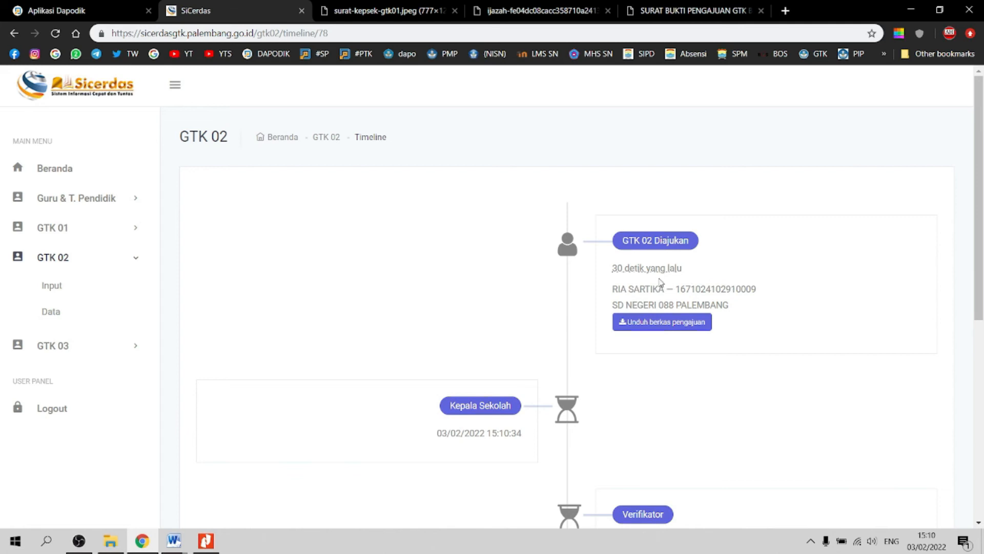
scroll(661, 282, "down", 3)
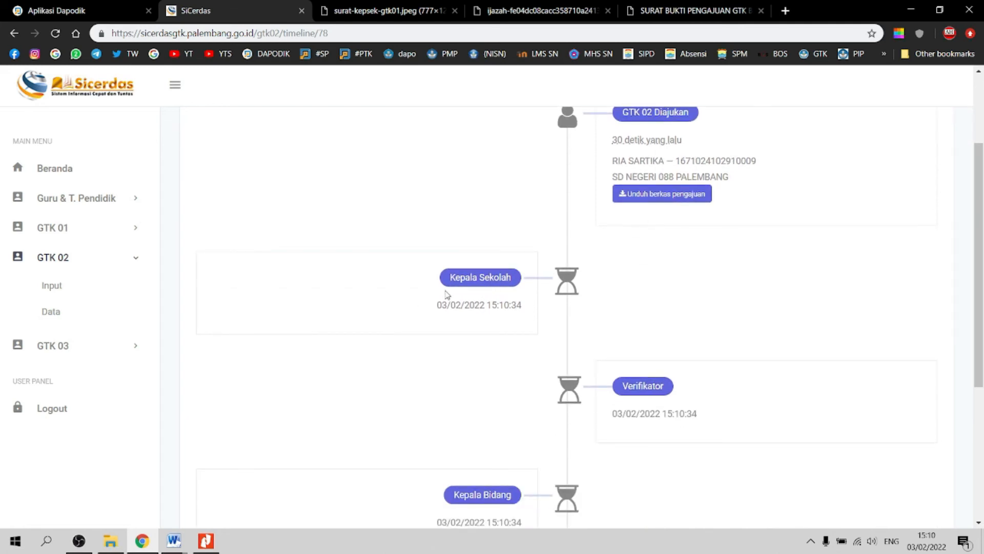
scroll(447, 294, "down", 1)
scroll(639, 281, "down", 1)
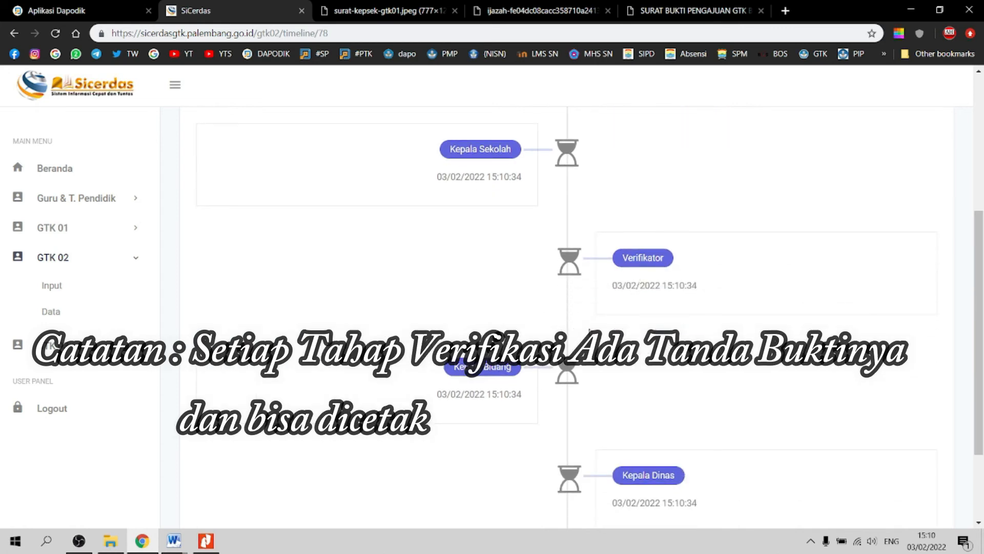
scroll(498, 389, "down", 1)
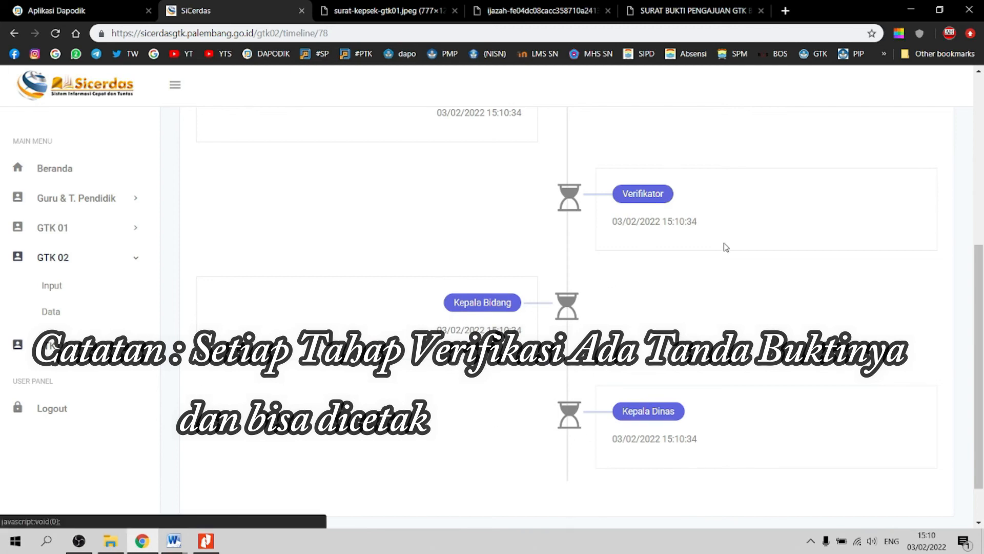
scroll(726, 247, "up", 4)
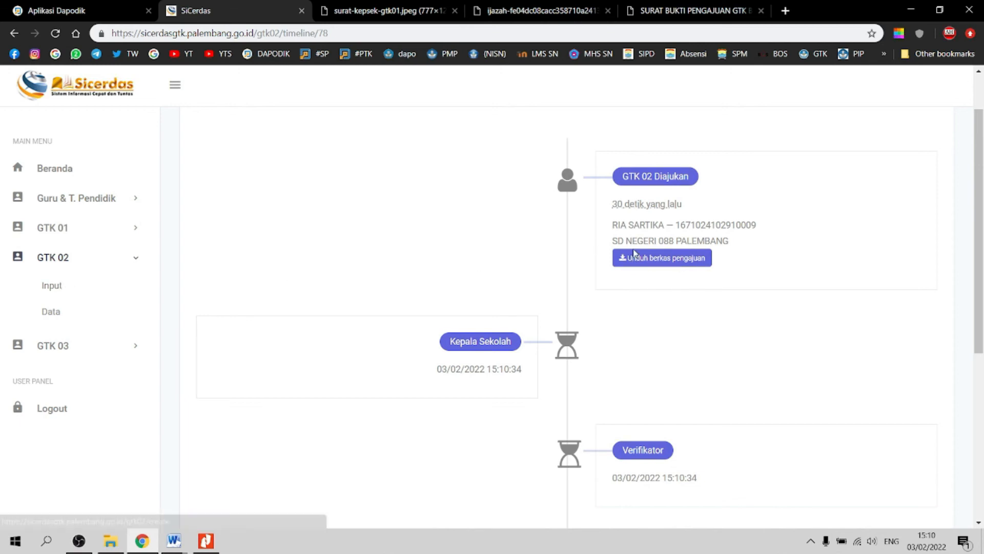
left_click(655, 265)
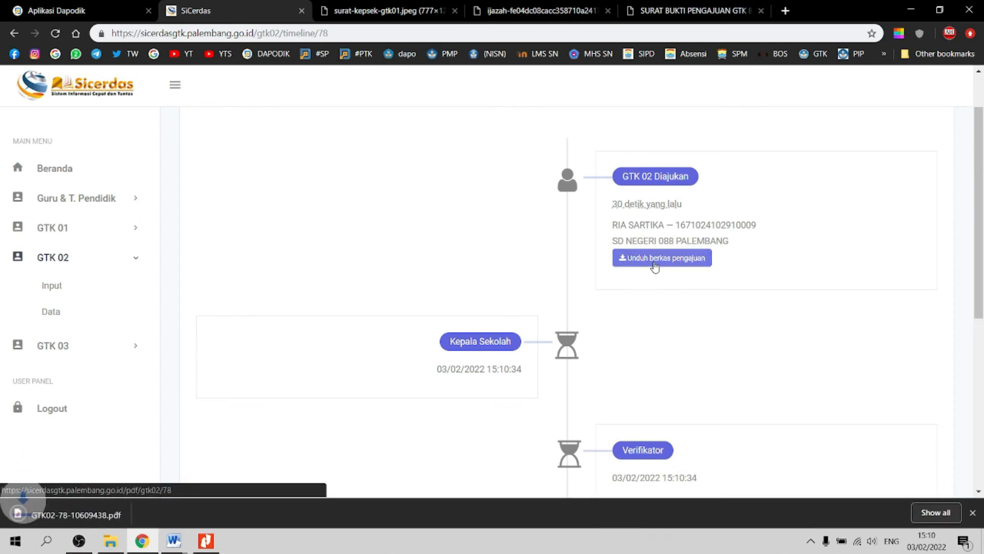
Step: Read through the downloaded S-02a transfer proof PDF, then go back to the SiCerdas tab
left_click(61, 515)
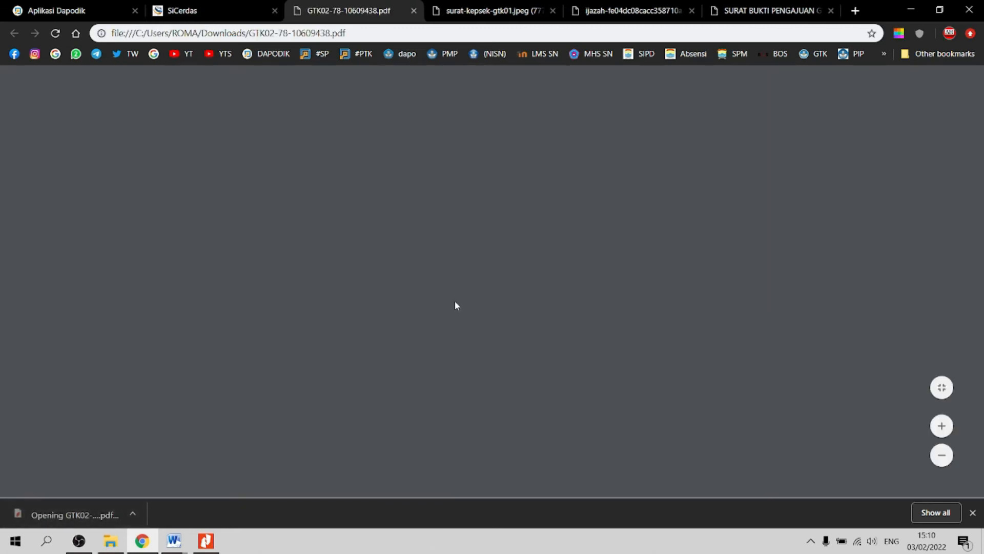
scroll(474, 284, "down", 3)
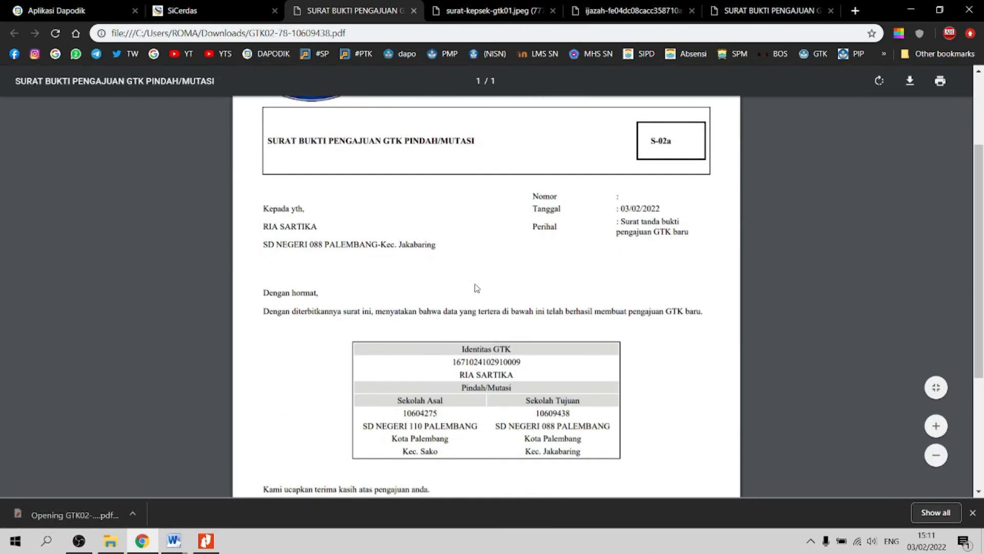
scroll(477, 288, "down", 3)
scroll(480, 311, "down", 1)
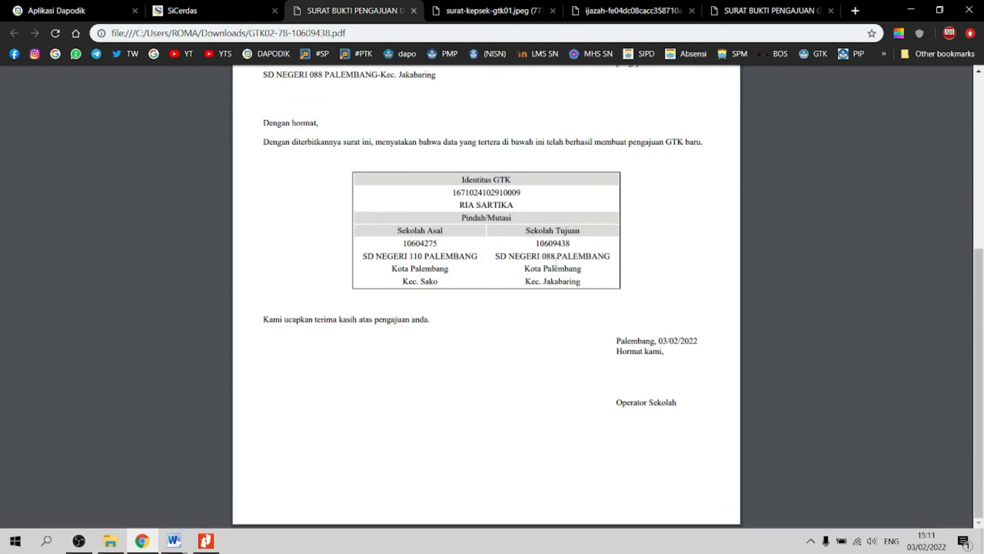
scroll(599, 266, "up", 2)
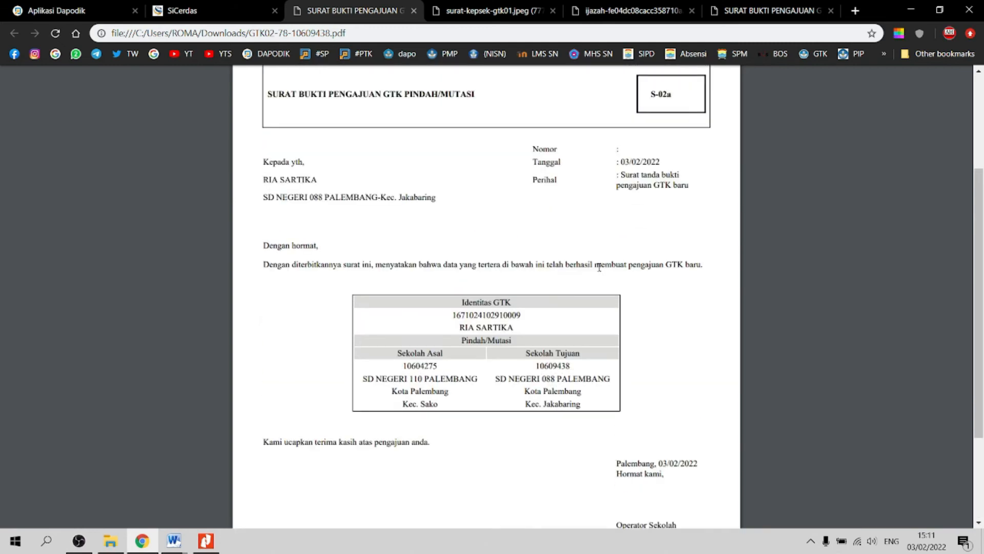
scroll(596, 267, "up", 3)
scroll(589, 279, "down", 1)
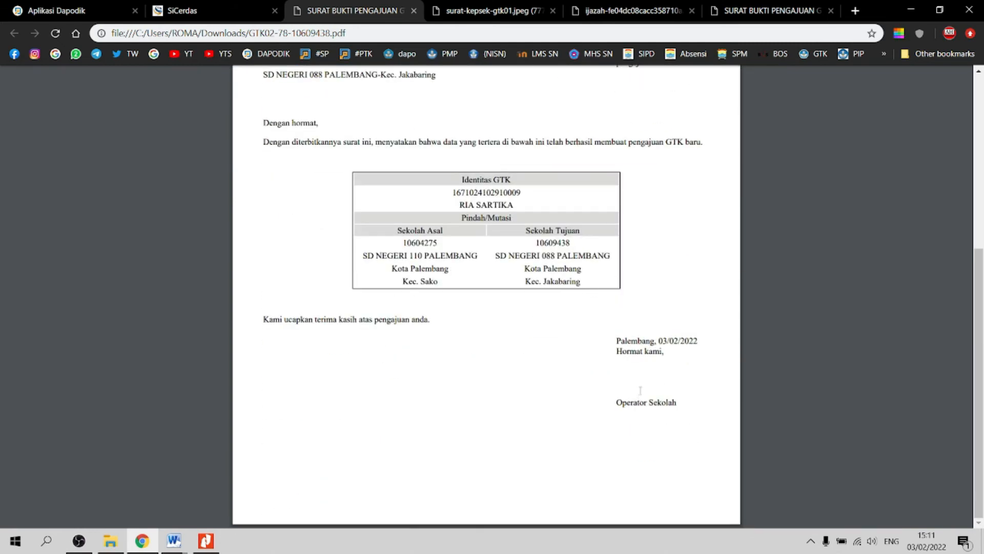
scroll(621, 347, "up", 5)
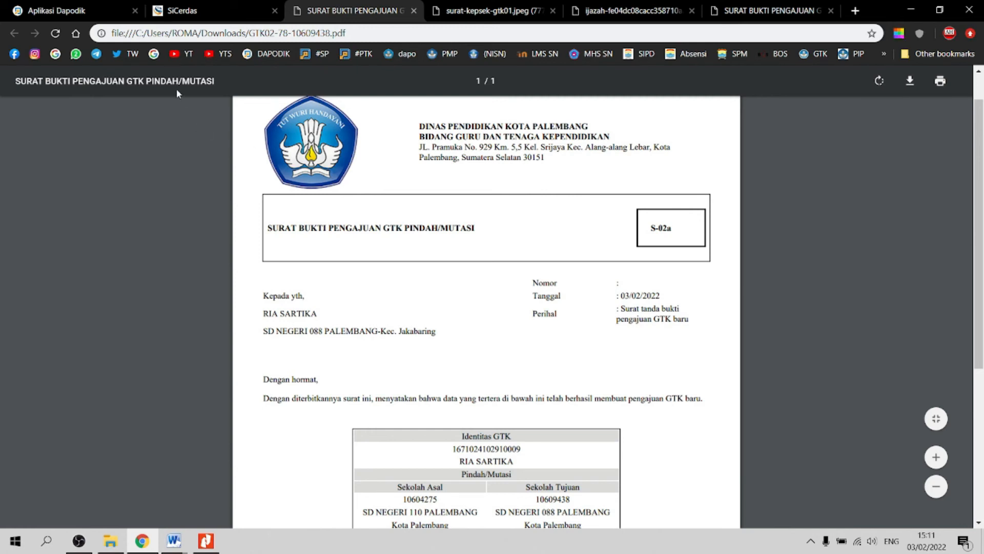
left_click(222, 16)
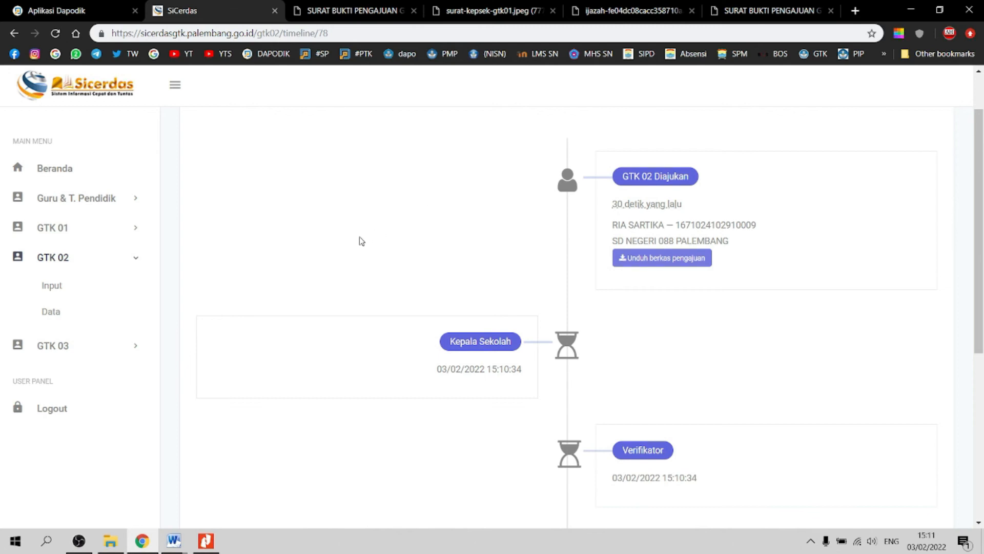
Step: Review the pending Verifikator, Kepala Bidang and Kepala Dinas stages, then expand GTK 03
scroll(361, 241, "up", 2)
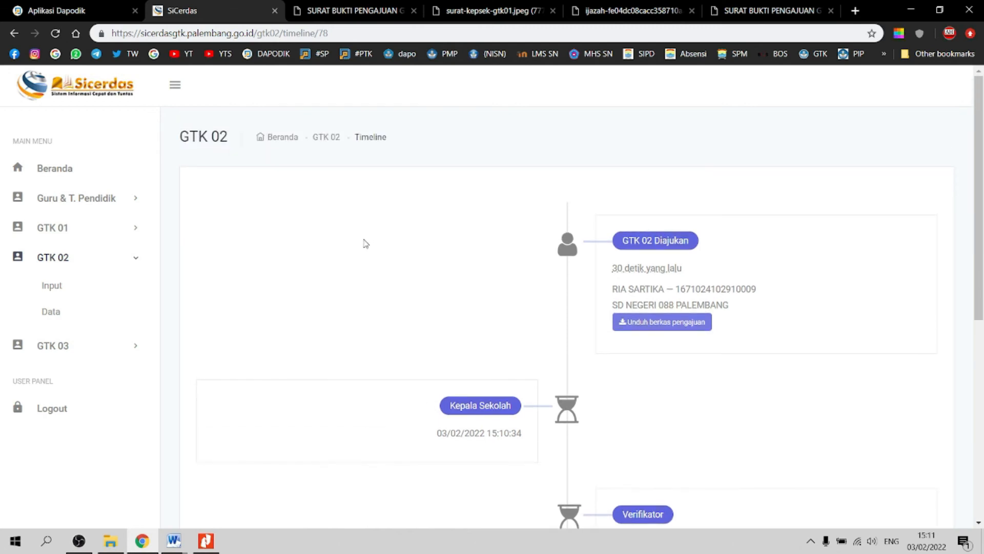
scroll(366, 243, "down", 5)
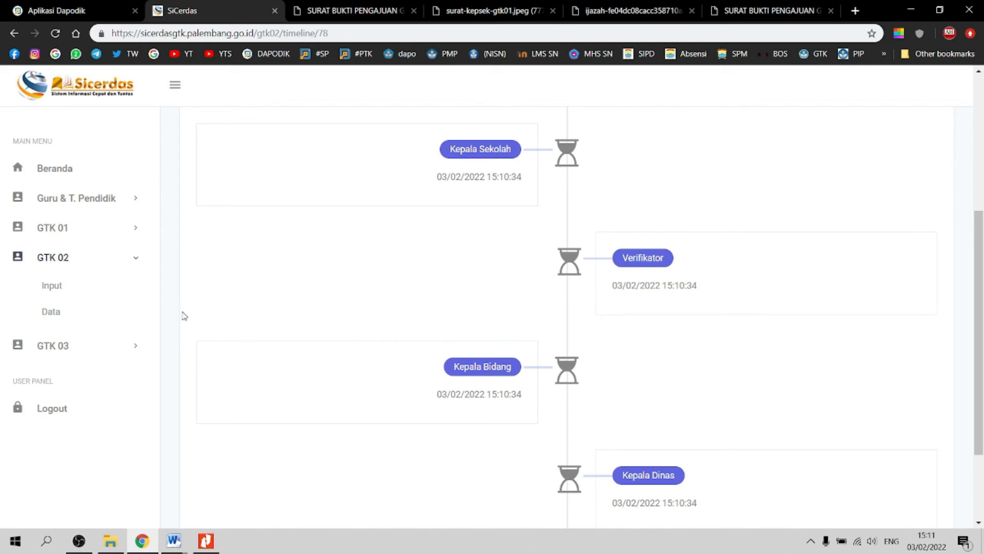
scroll(187, 313, "down", 1)
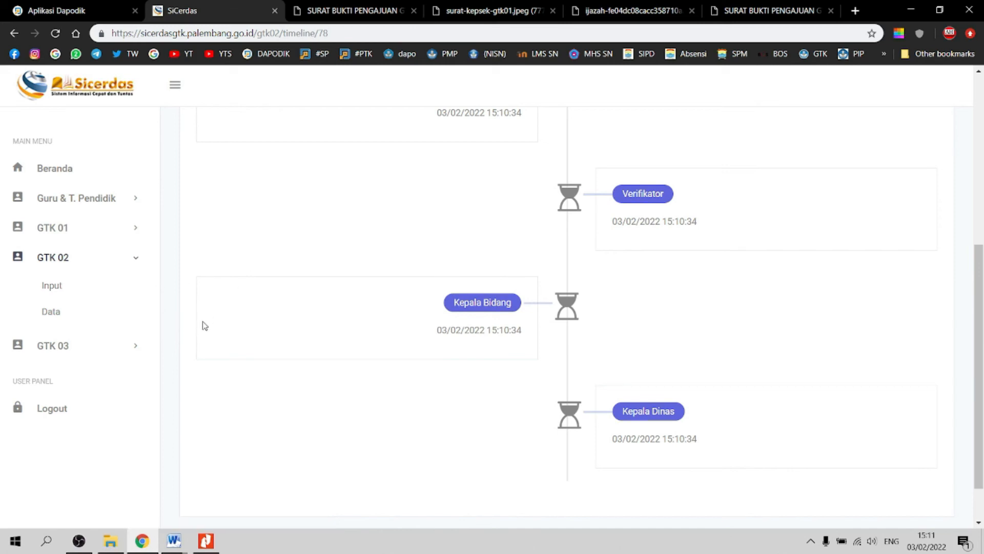
left_click(135, 352)
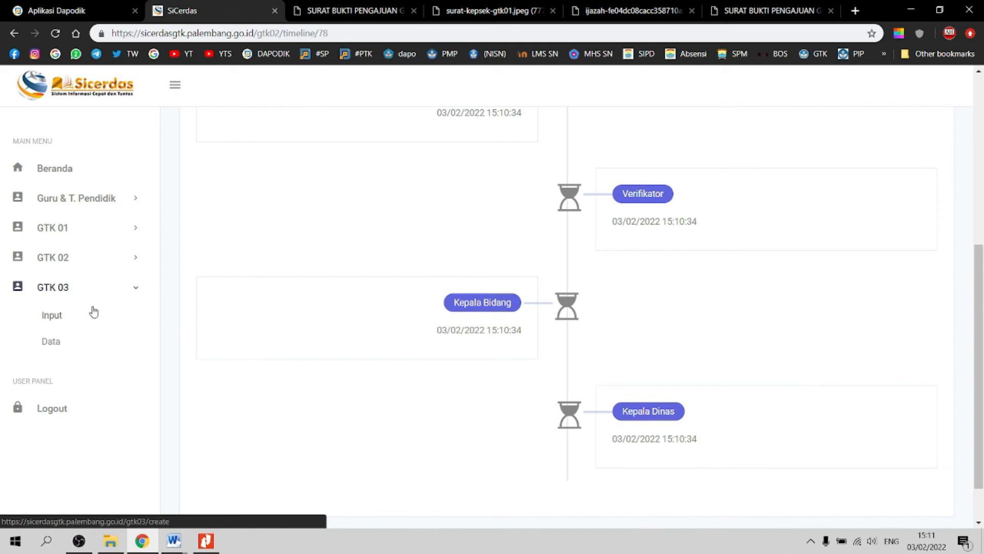
Step: Open GTK 03 Input and start an entry for the first teacher in the list
left_click(58, 315)
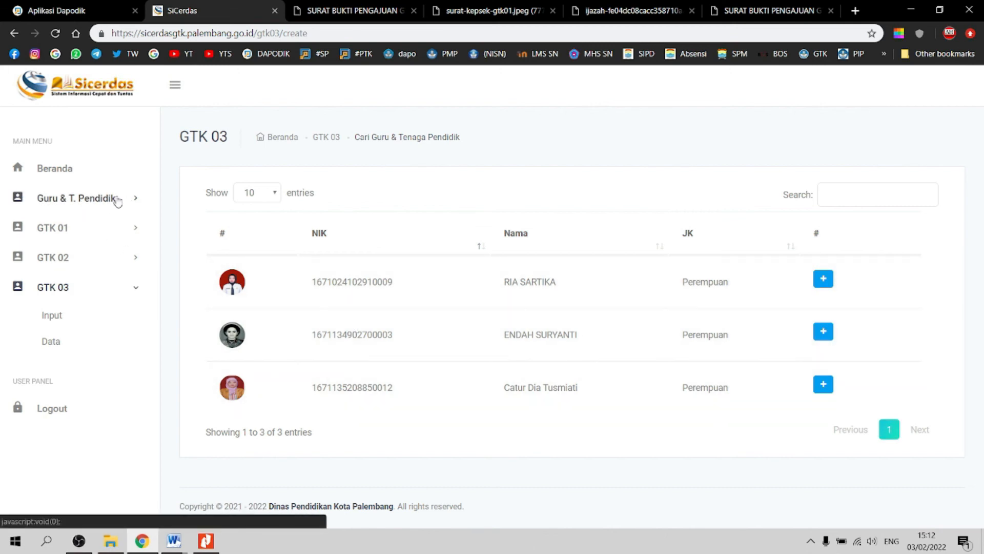
left_click(136, 201)
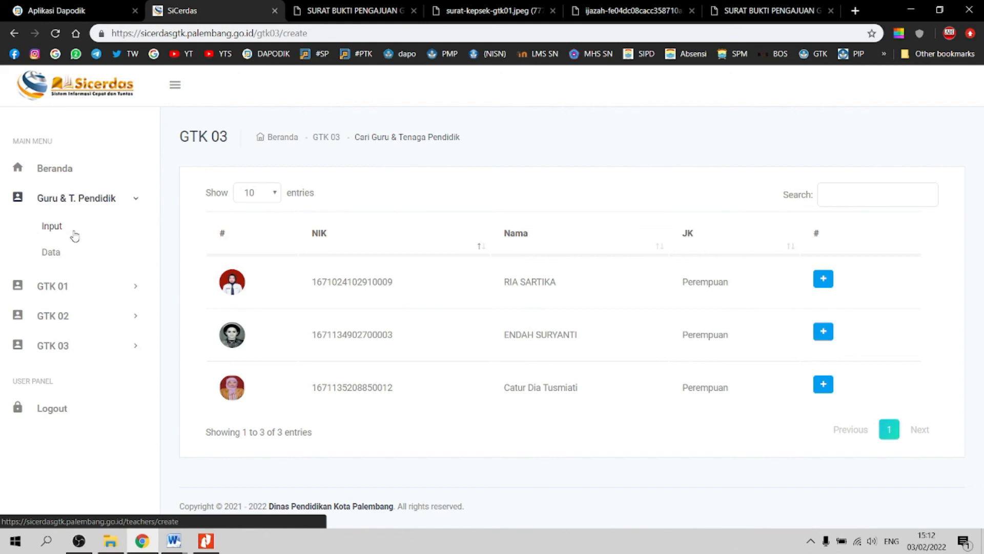
left_click(123, 349)
left_click(49, 317)
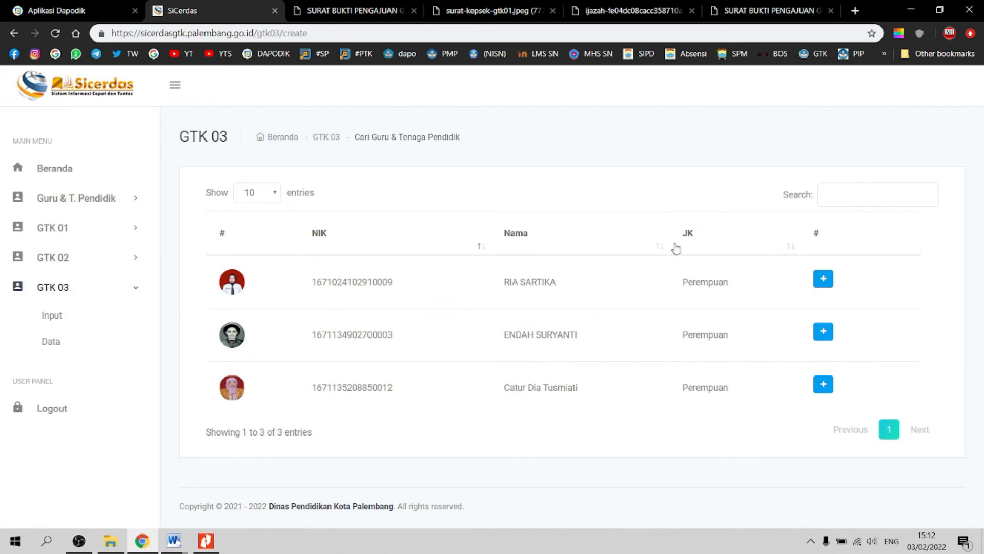
left_click(823, 280)
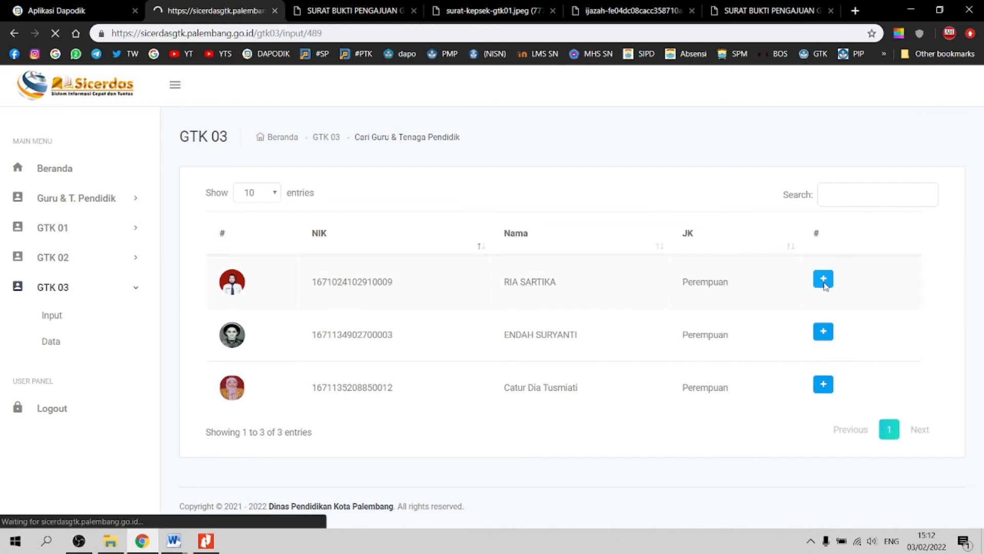
Step: Scroll down to the Rombel, Mata Pelajaran and Jam Tambahan rows and select the first Rombel box
scroll(498, 304, "down", 5)
scroll(497, 303, "down", 1)
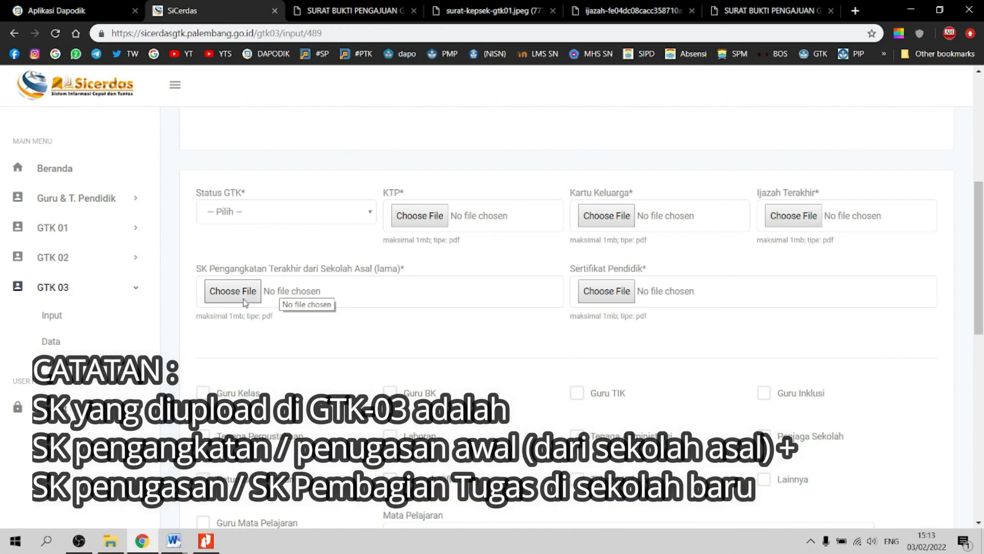
scroll(242, 304, "down", 1)
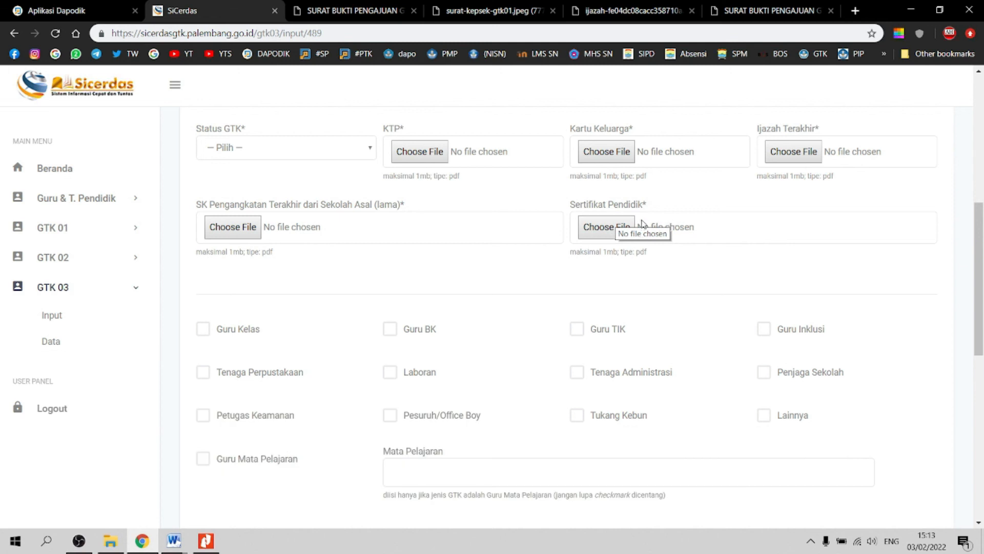
scroll(316, 286, "down", 1)
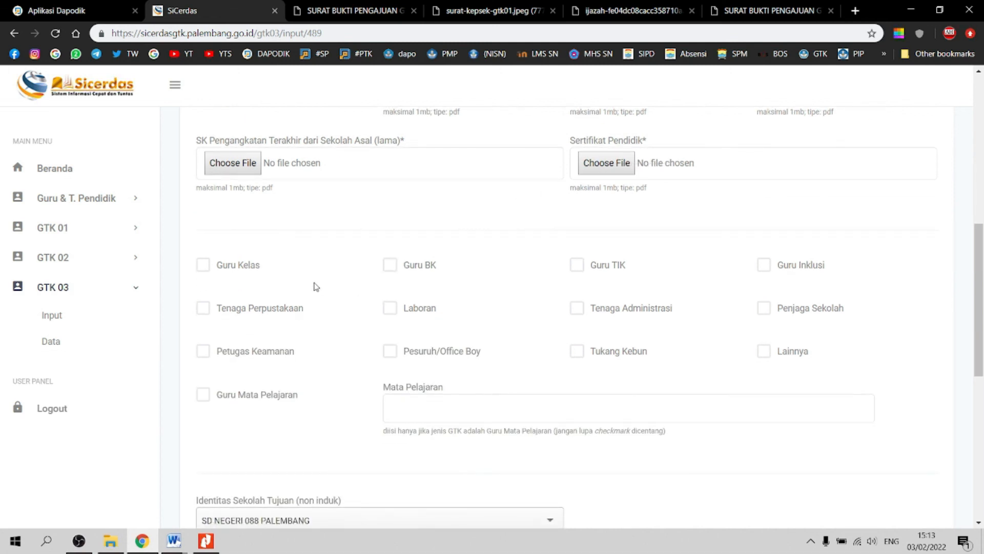
scroll(247, 263, "down", 1)
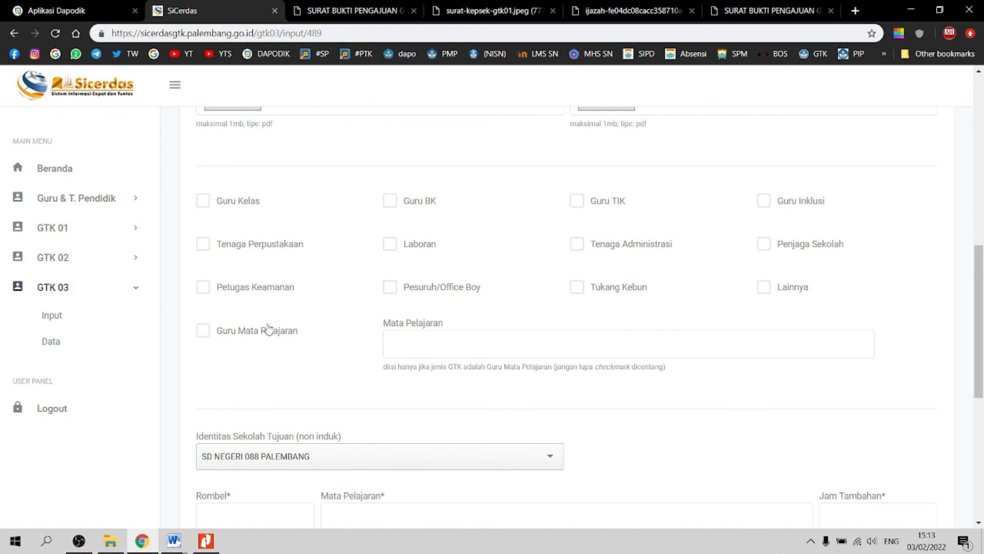
scroll(268, 328, "down", 2)
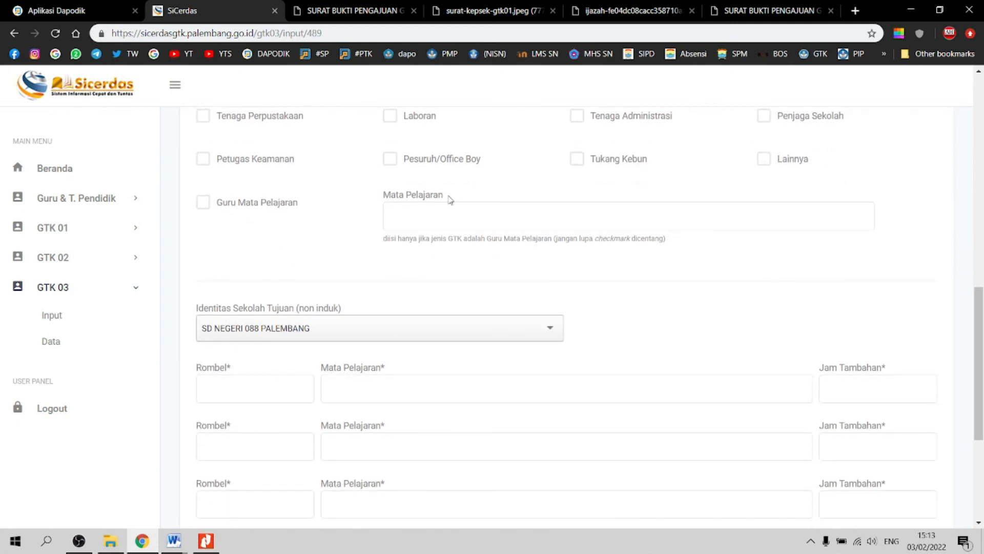
scroll(366, 251, "down", 2)
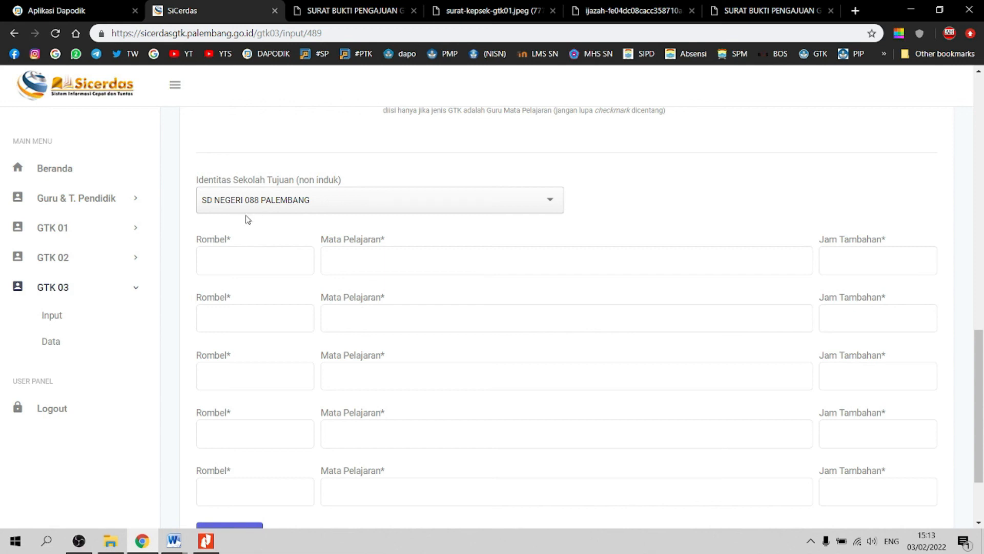
left_click(224, 263)
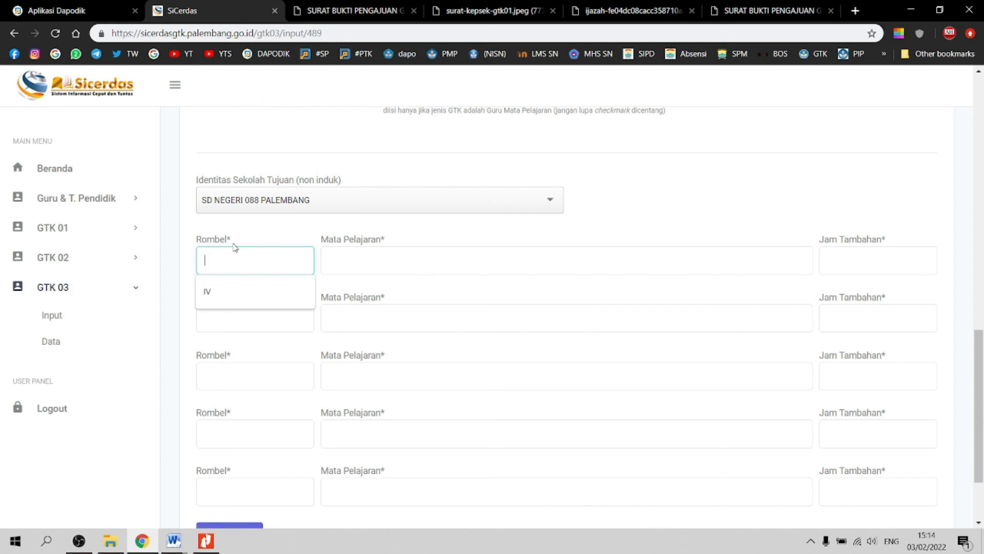
Step: Fill the first two rows with IX.A and IX.B, subject PJOK, 2 extra hours
type("IX.A")
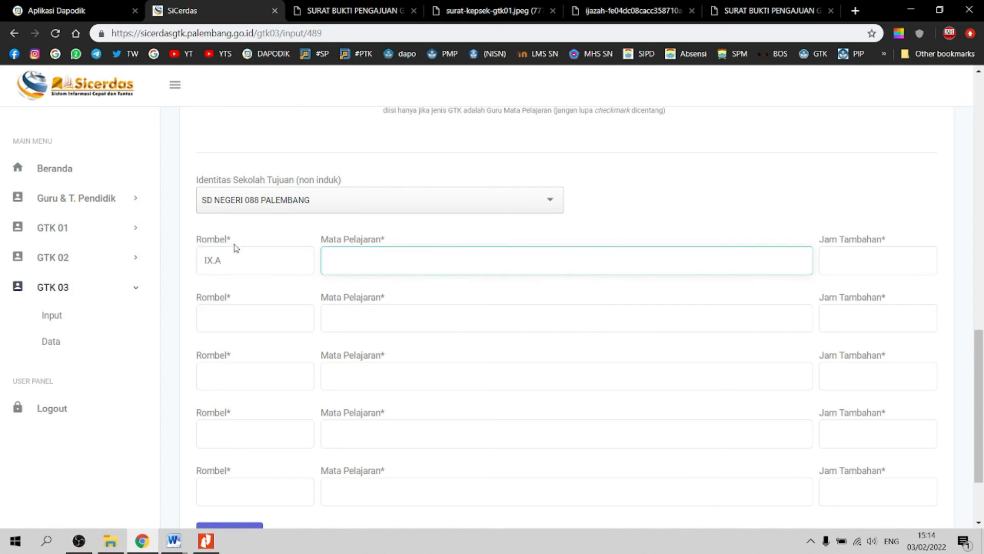
type("PJOK")
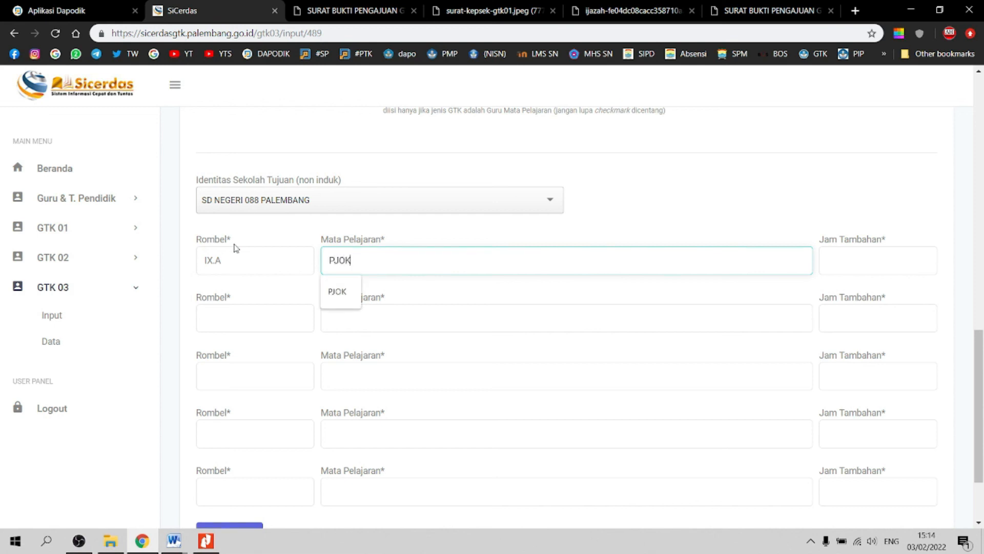
key("Tab")
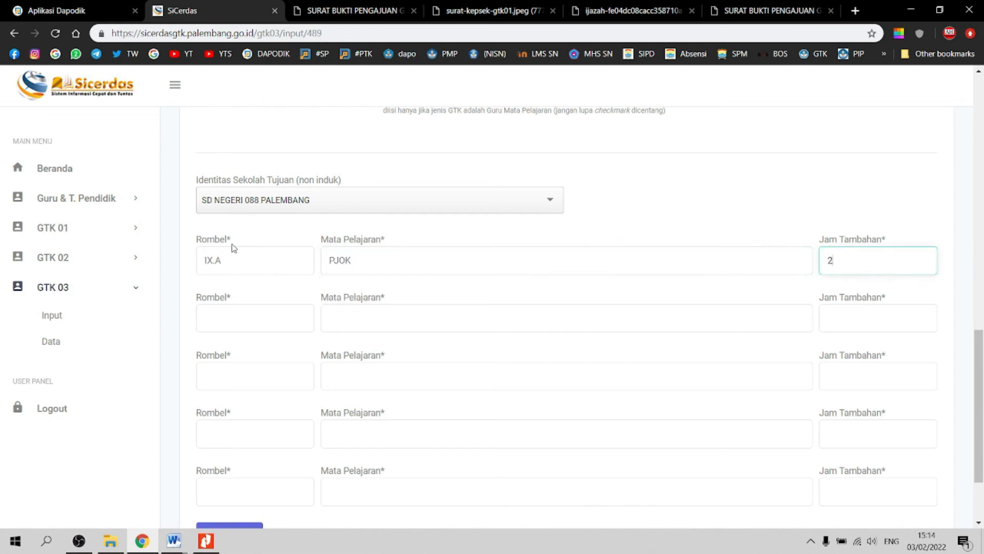
left_click(250, 325)
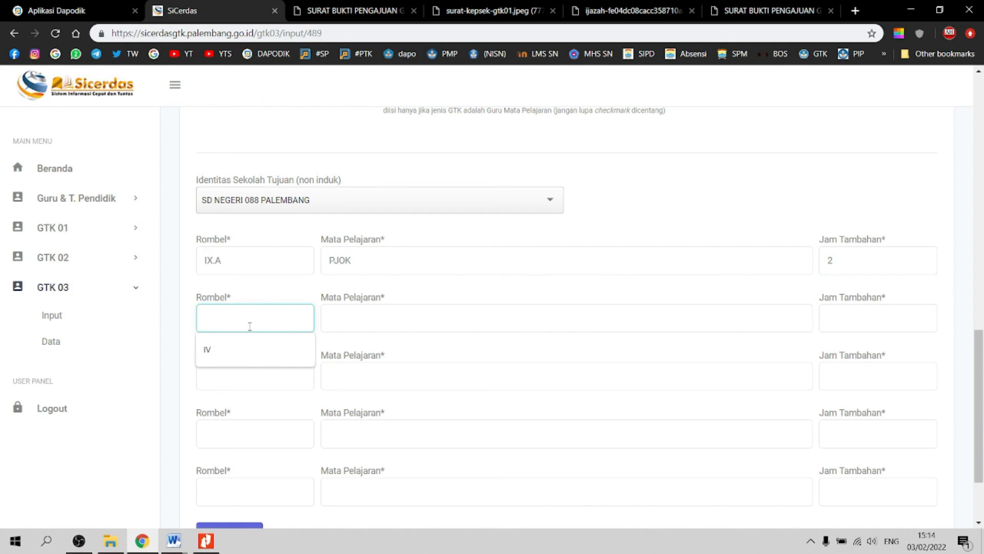
type("IX.B")
key("Tab")
type("P")
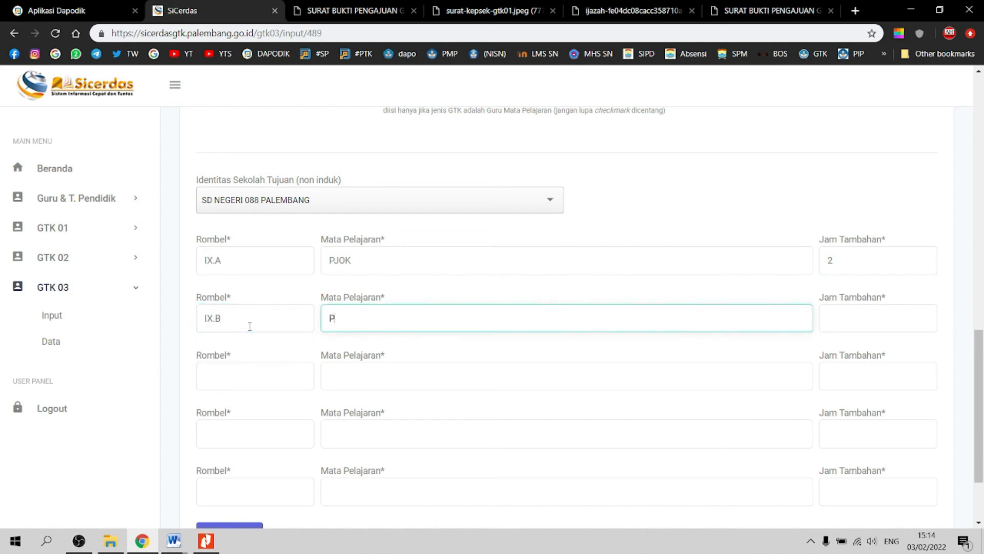
type("JOK")
key("Tab")
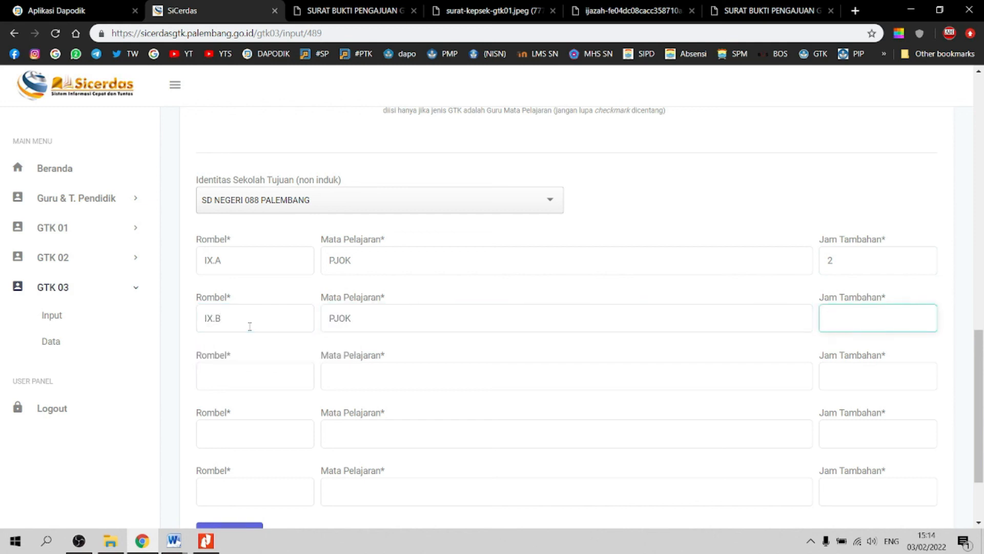
Step: Fill the third row with IX.C, PJOK, 2 extra hours
left_click(251, 376)
type("I")
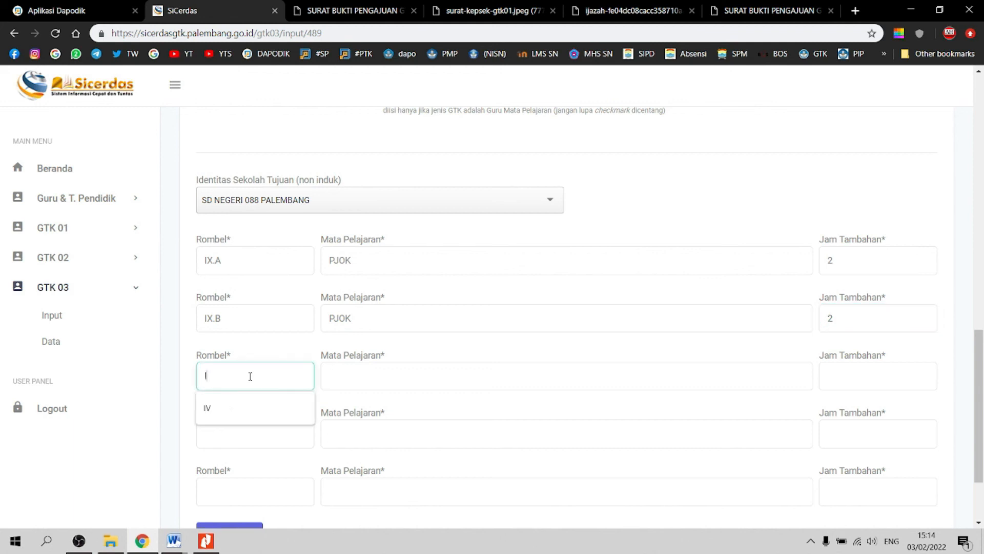
type("X.C")
key("Tab")
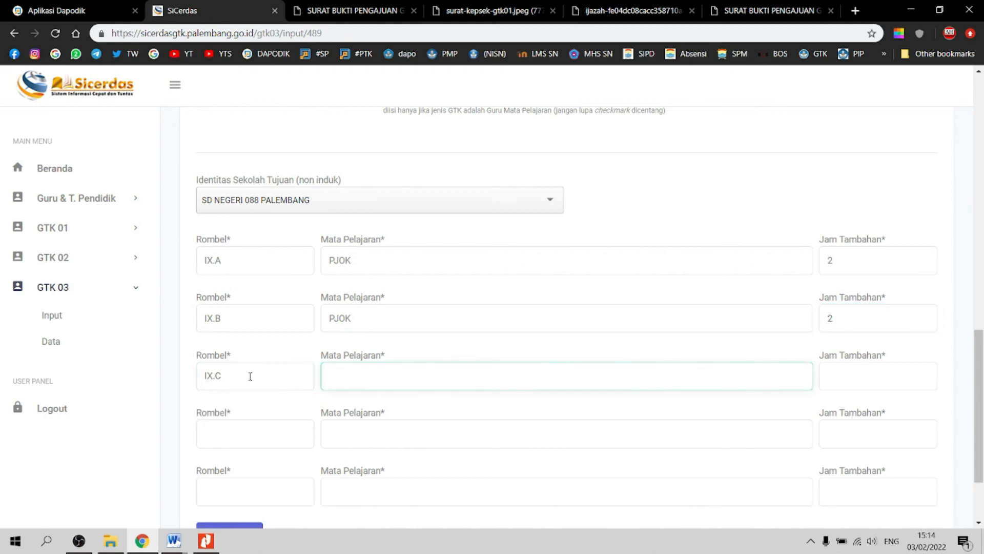
type("PJOK")
key("Tab")
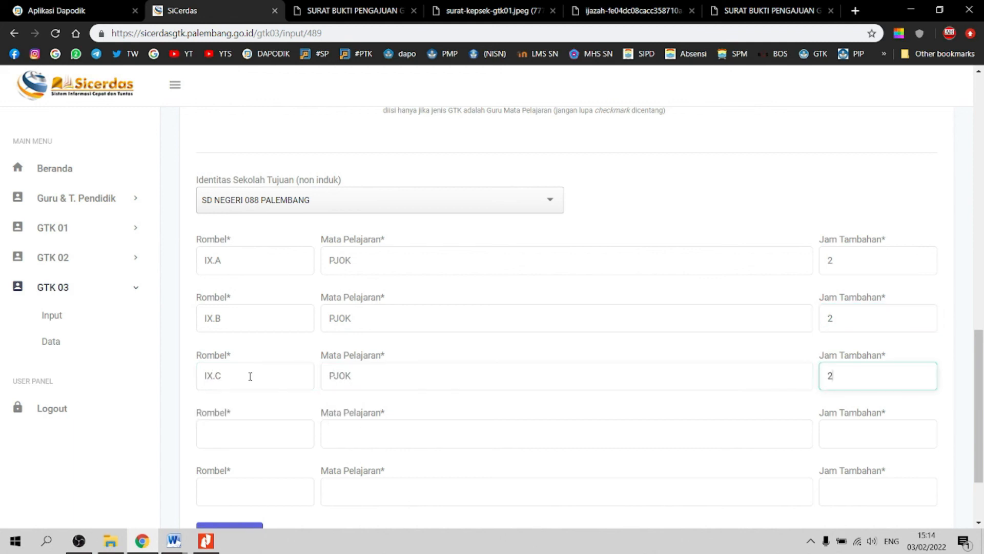
scroll(802, 339, "down", 1)
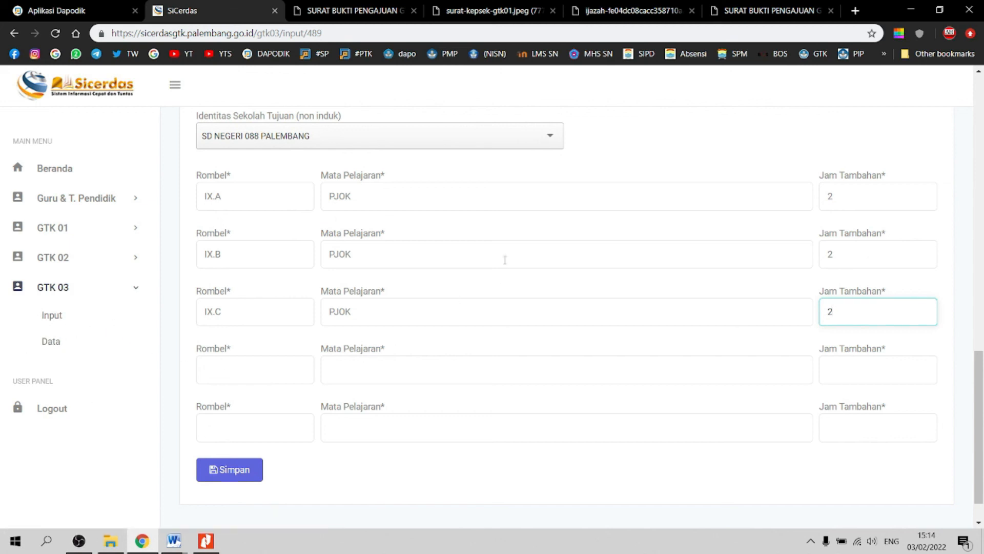
scroll(482, 264, "up", 4)
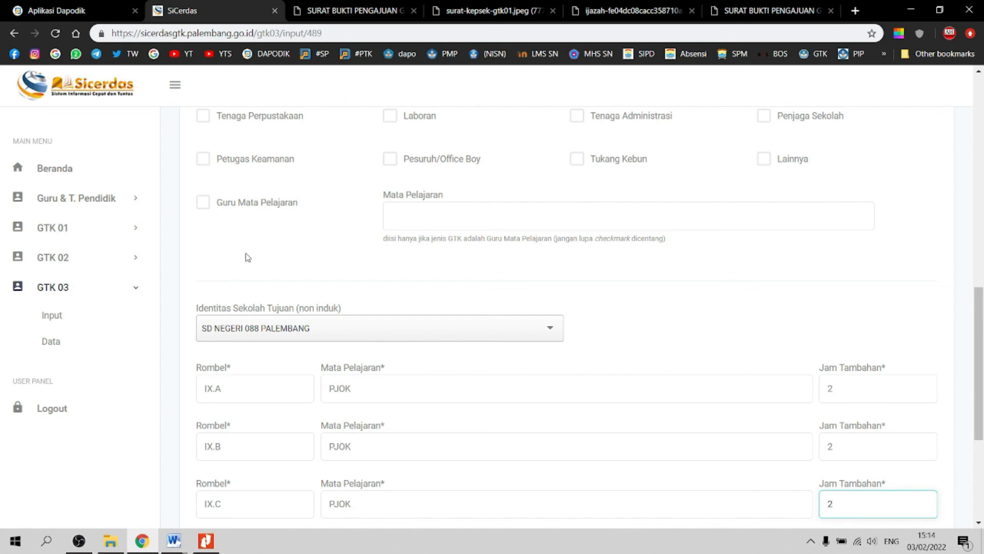
scroll(249, 256, "down", 4)
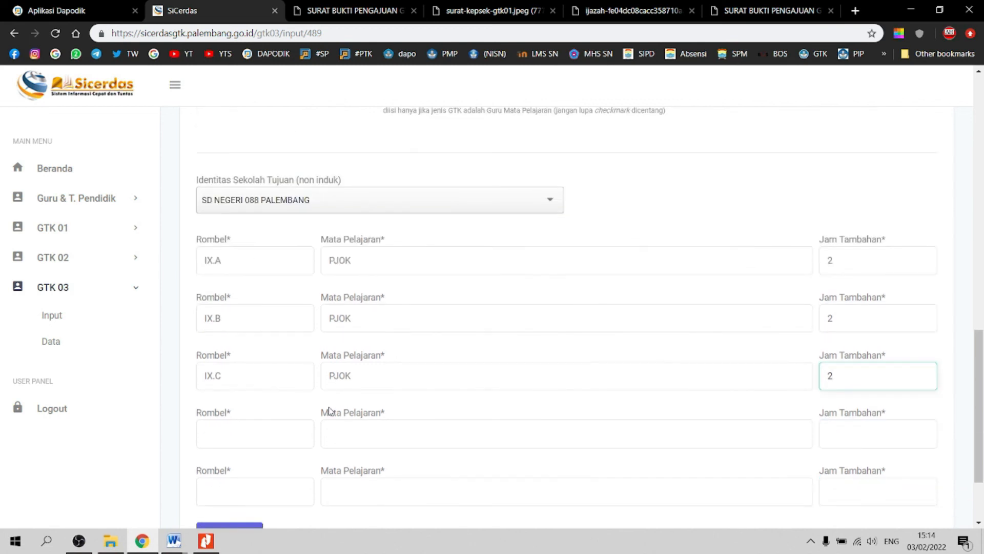
left_click(138, 294)
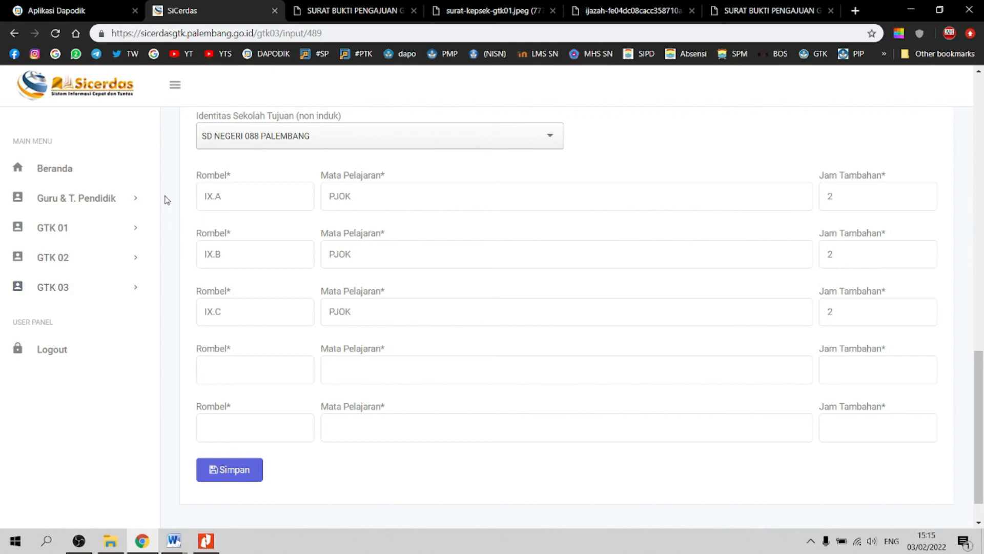
Step: List the three registered teachers under Guru & T. Pendidik Data, then open the Input form
left_click(137, 200)
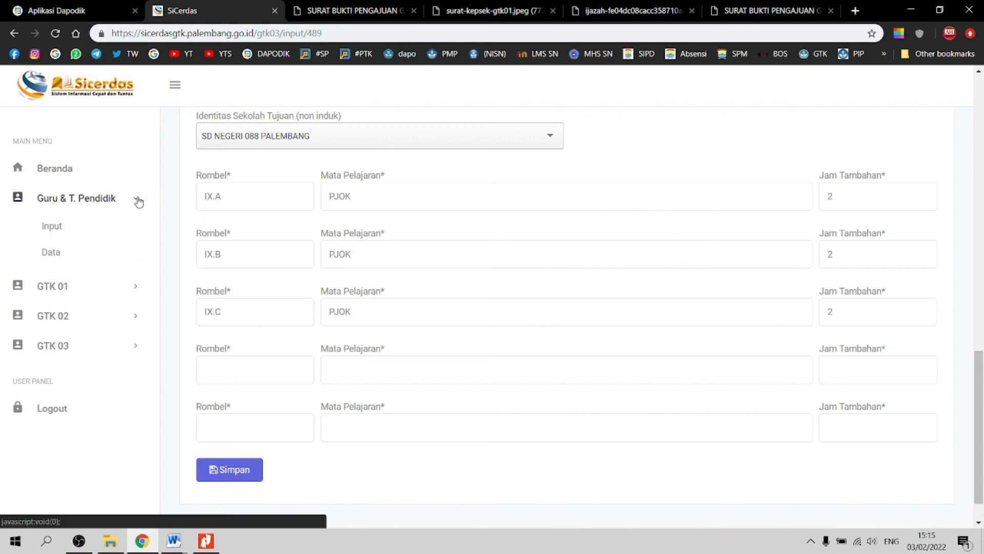
left_click(57, 252)
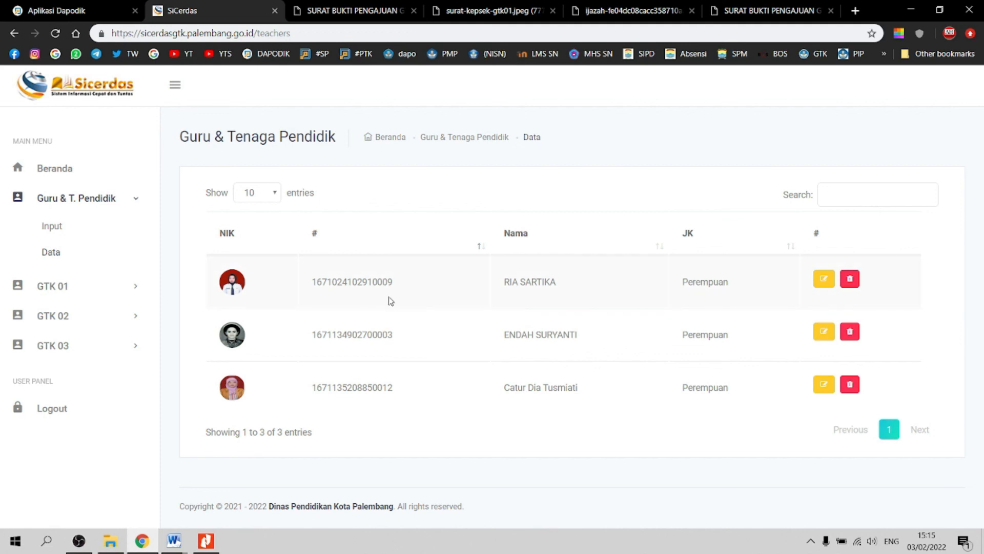
left_click(62, 229)
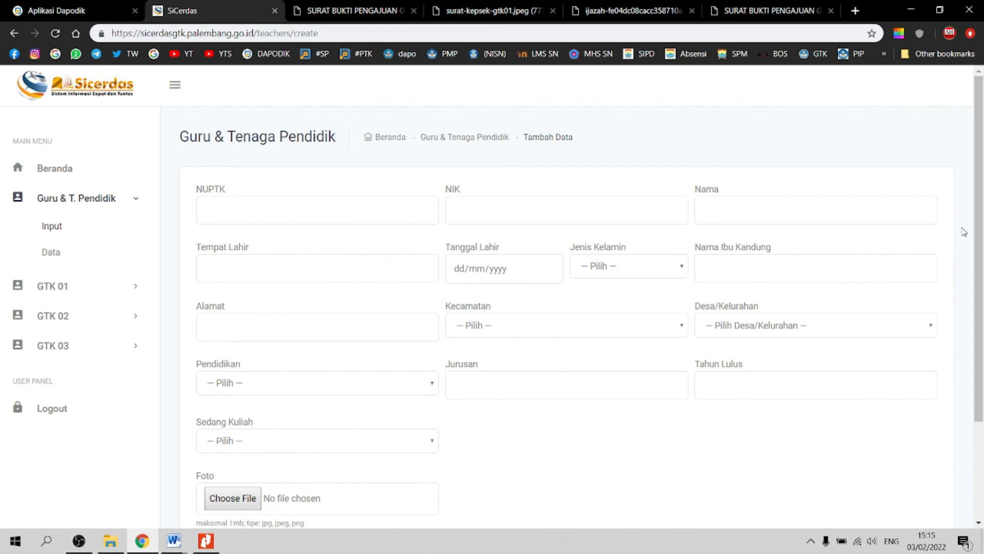
Step: Review the blank Tambah Data fields, from identity to photo upload, and collapse the Guru & T. Pendidik sidebar group
scroll(979, 228, "down", 2)
scroll(979, 228, "up", 2)
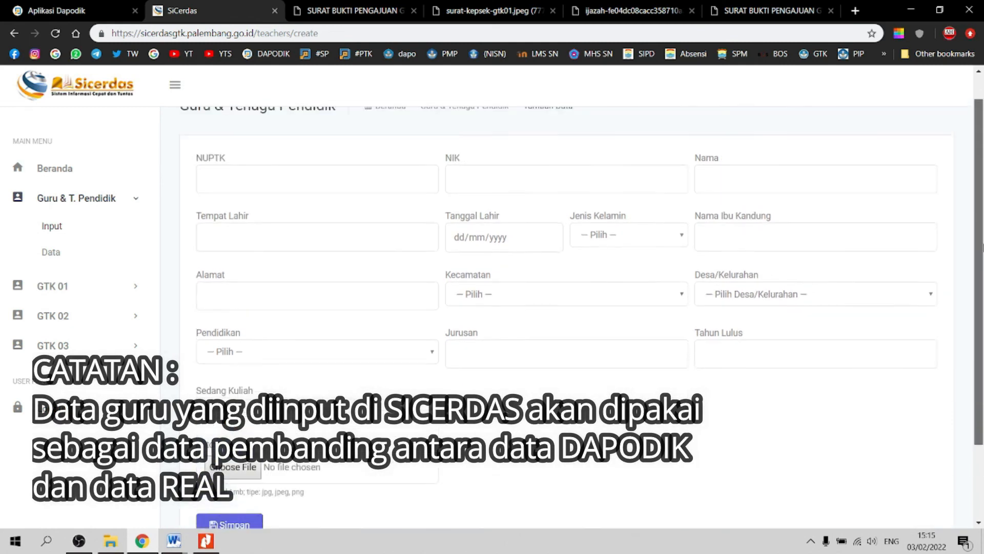
mouse_move(980, 228)
left_mouse_down()
mouse_move(968, 328)
mouse_move(982, 237)
mouse_move(983, 333)
mouse_move(982, 226)
left_mouse_up()
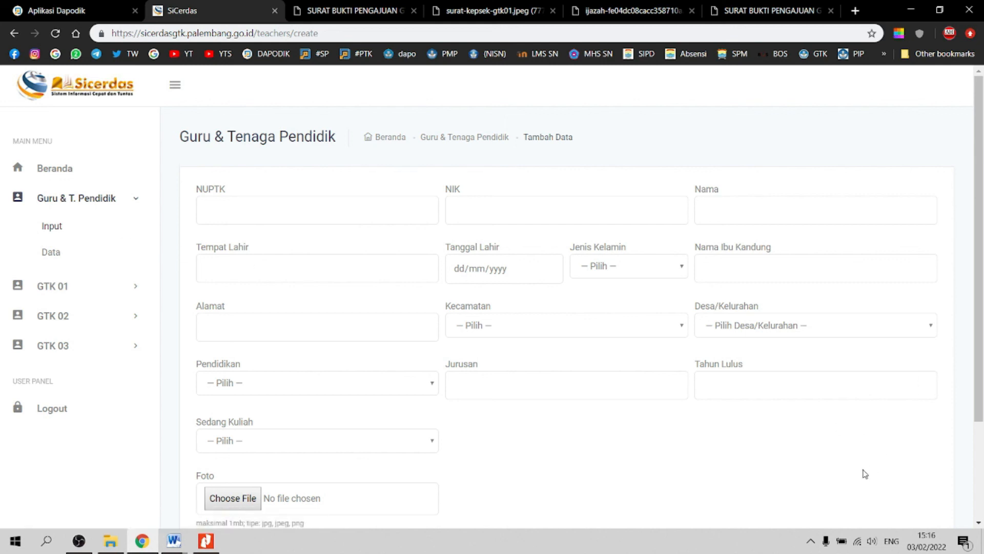
scroll(865, 473, "down", 3)
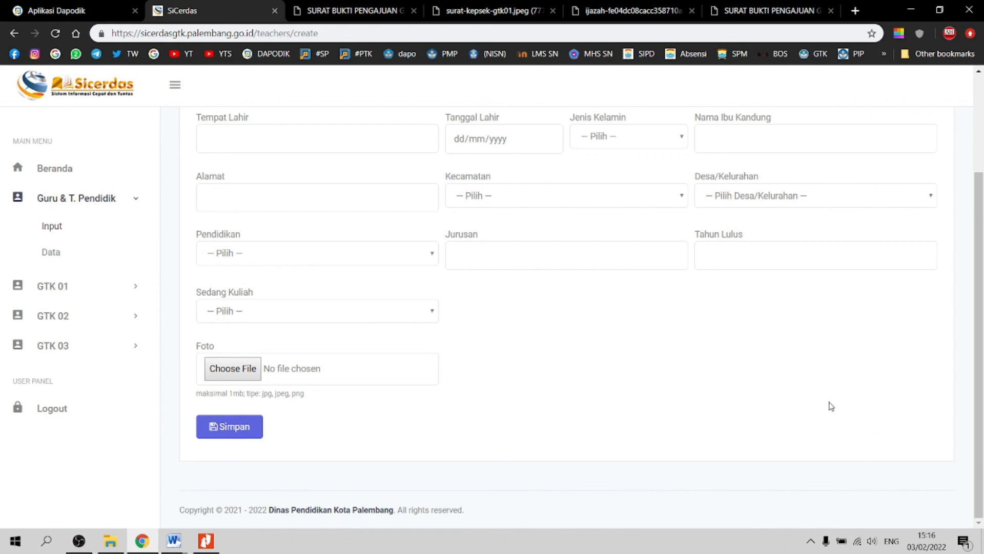
scroll(830, 406, "up", 3)
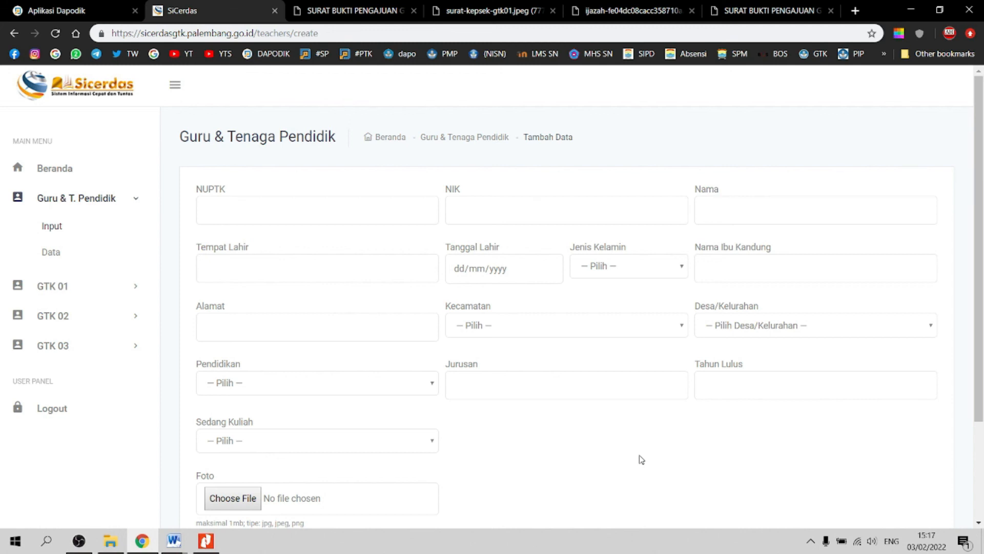
scroll(641, 459, "down", 1)
scroll(564, 333, "up", 1)
scroll(546, 468, "down", 3)
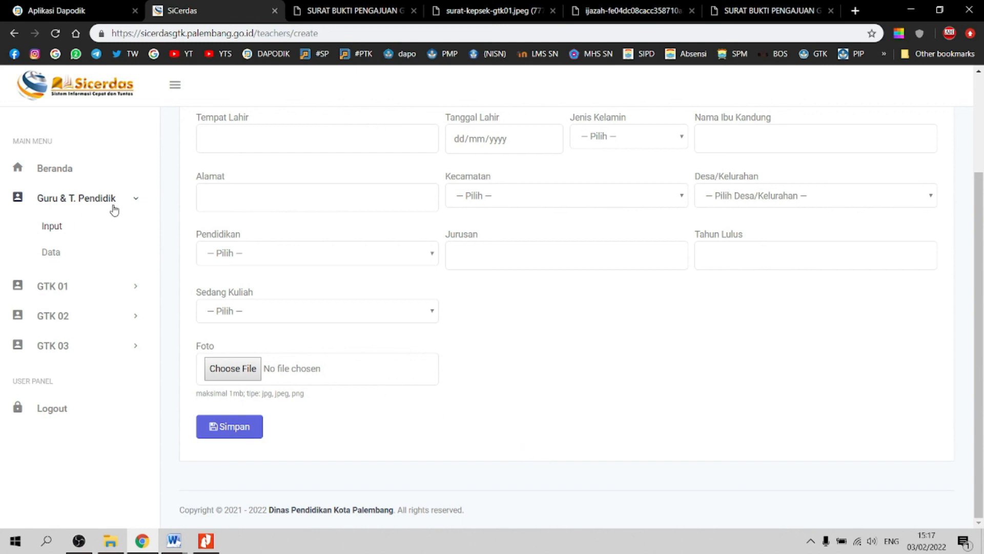
left_click(138, 202)
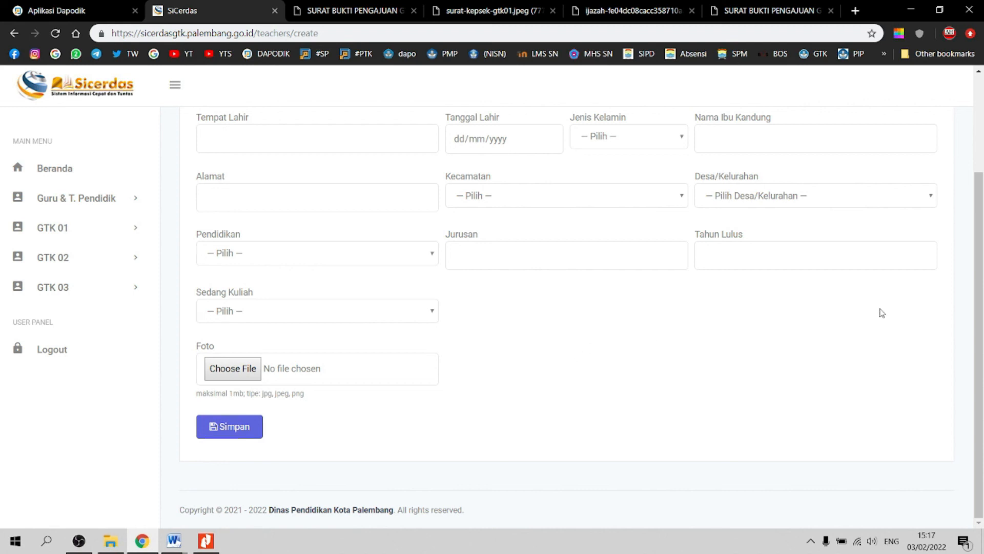
left_click_drag(978, 336, 973, 308)
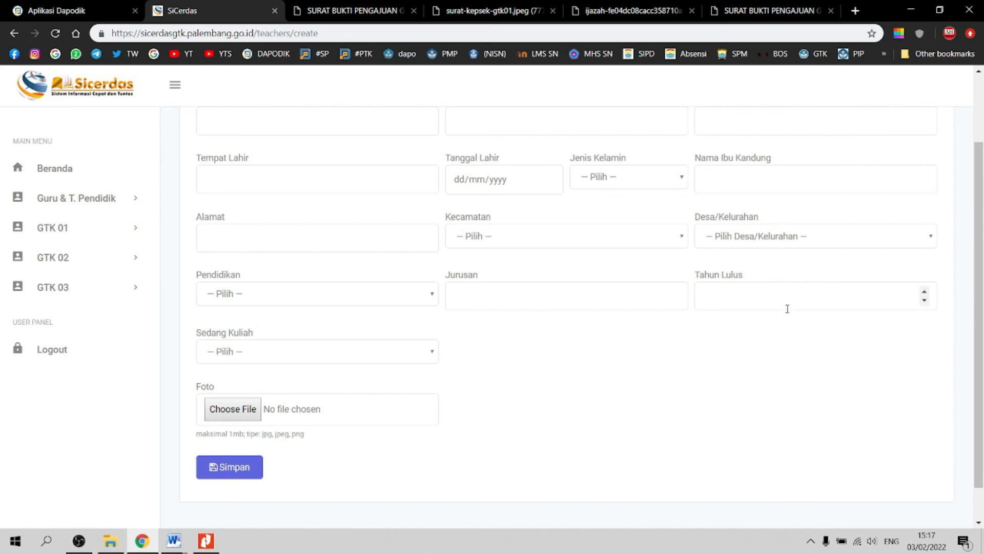
Step: Minimize Chrome and Nitro Pro to an empty desktop and bring OBS Studio back up
left_click(915, 10)
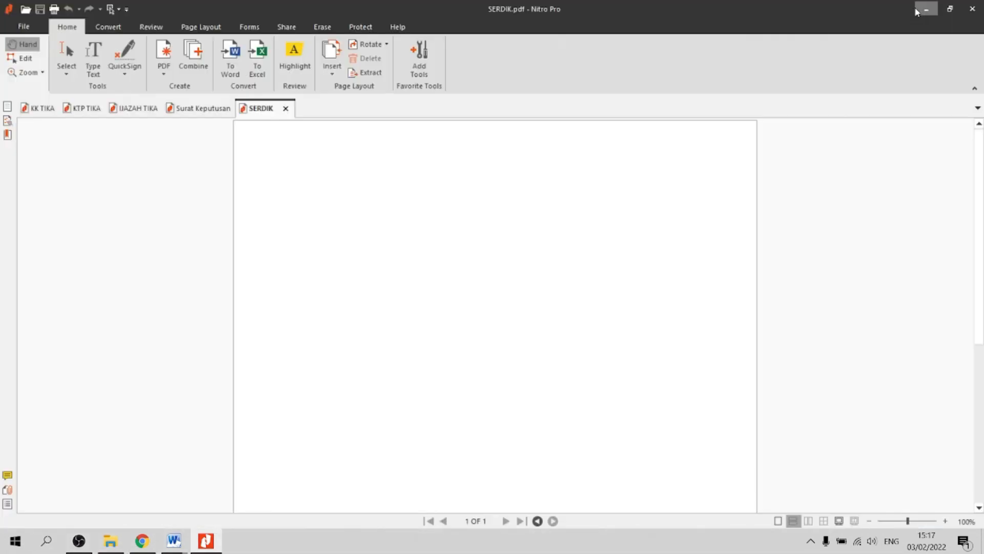
left_click(917, 11)
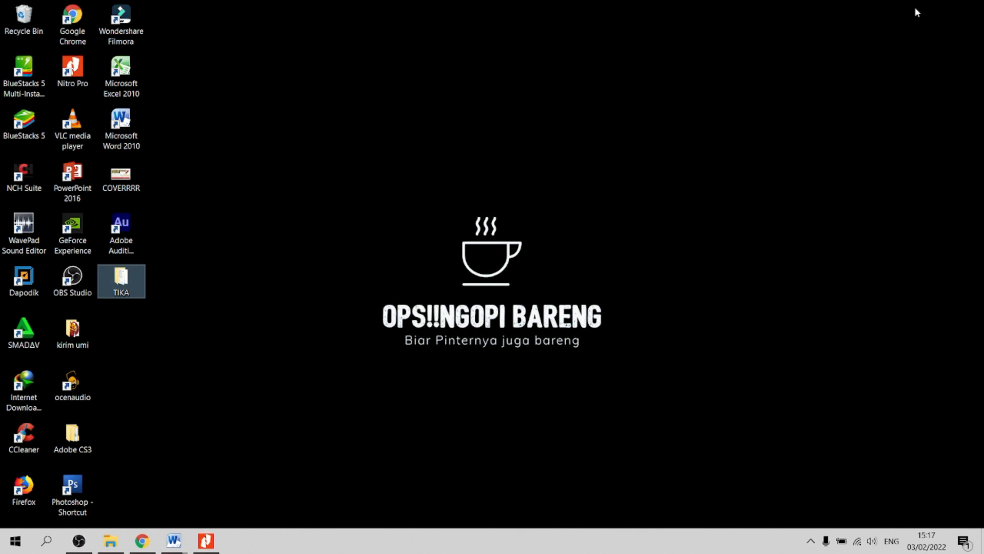
left_click(543, 389)
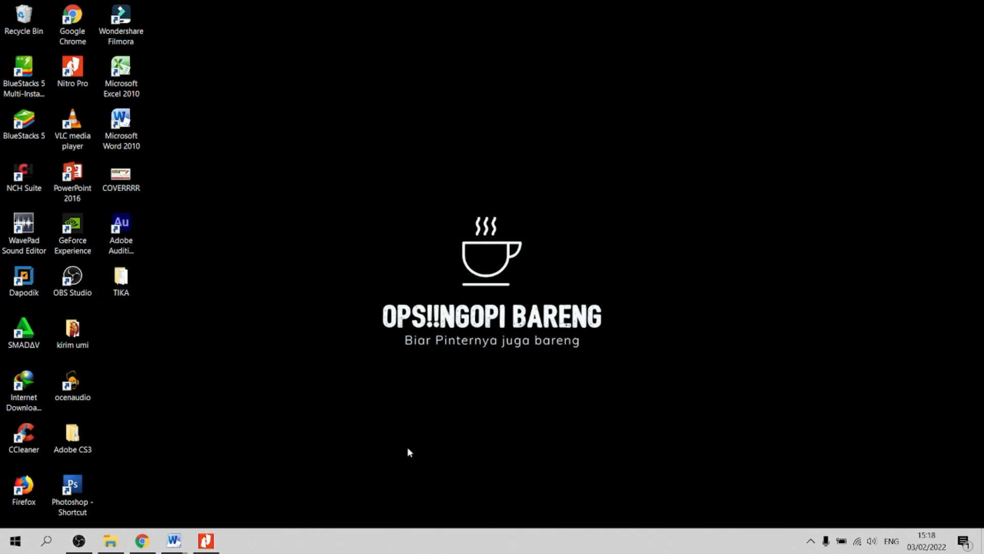
left_click(80, 544)
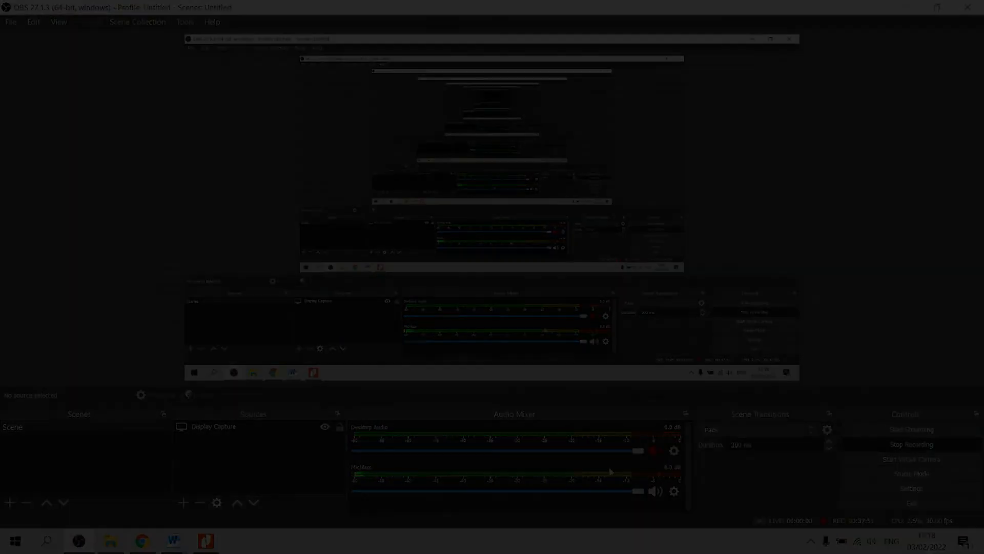